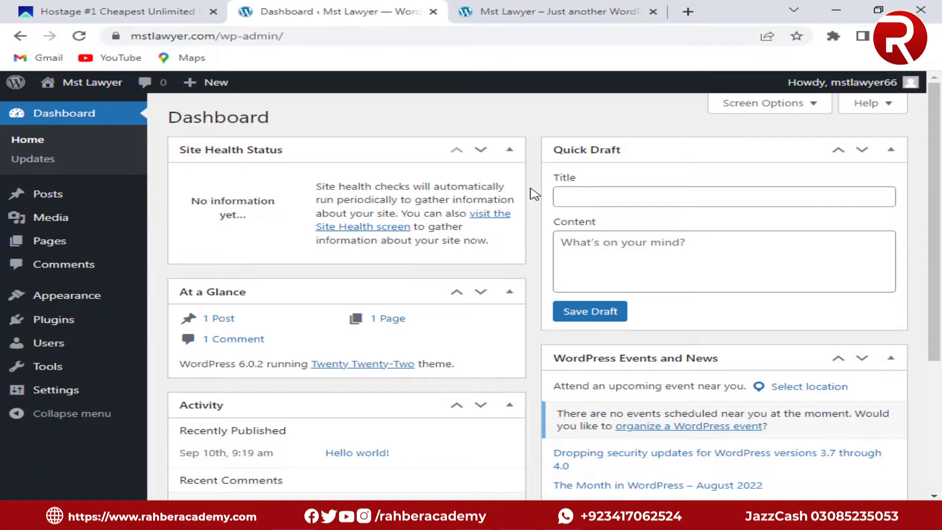
Look over the Mst Lawyer website's front page from its header to its footer
left_click(570, 6)
scroll(516, 335, "down", 5)
scroll(520, 343, "up", 5)
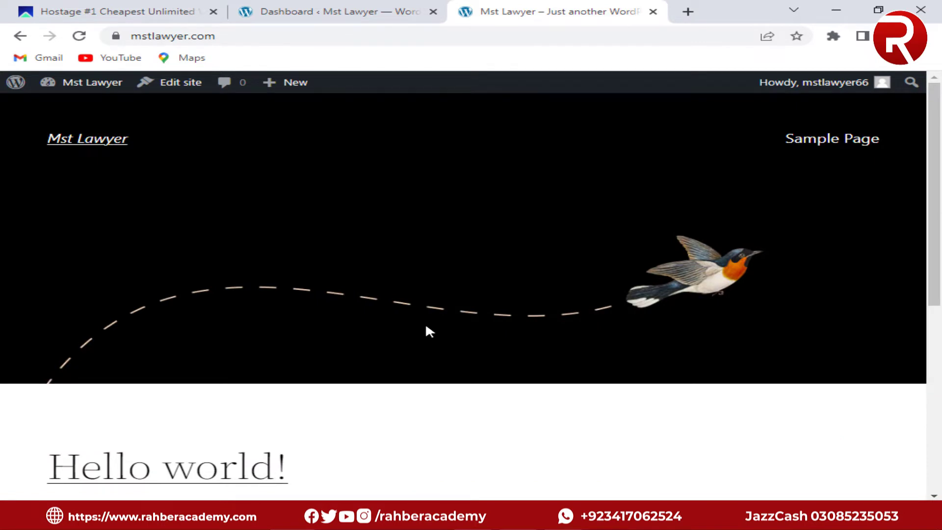
scroll(424, 331, "down", 5)
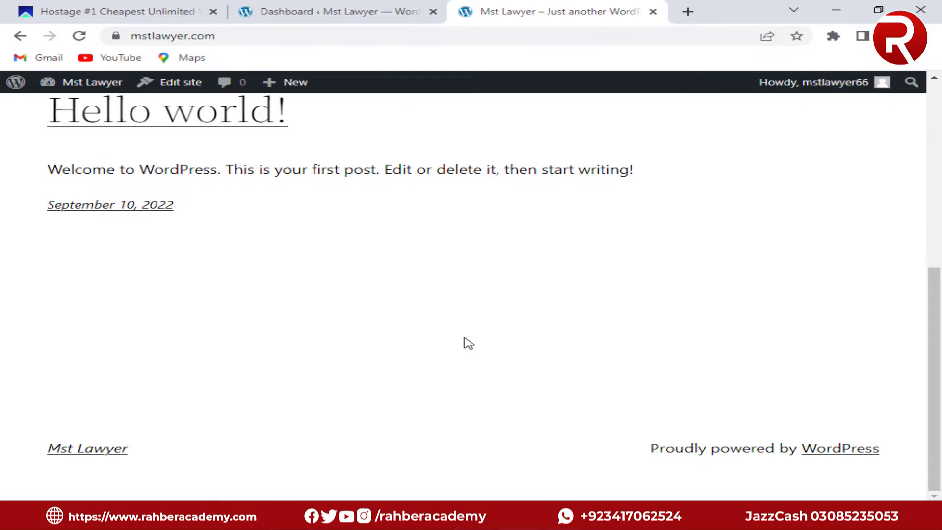
scroll(511, 219, "up", 5)
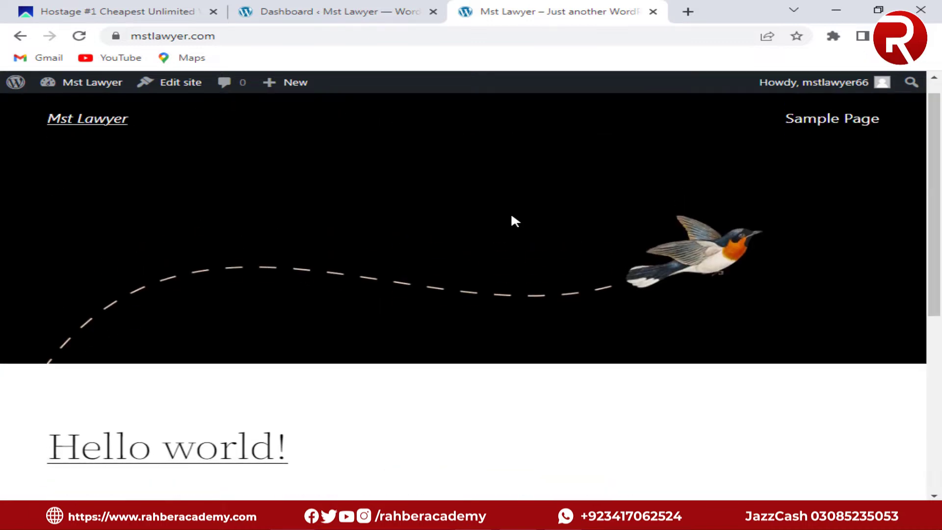
Try to open the address mstlawyer.com/capnel in a new browser tab
left_click(688, 12)
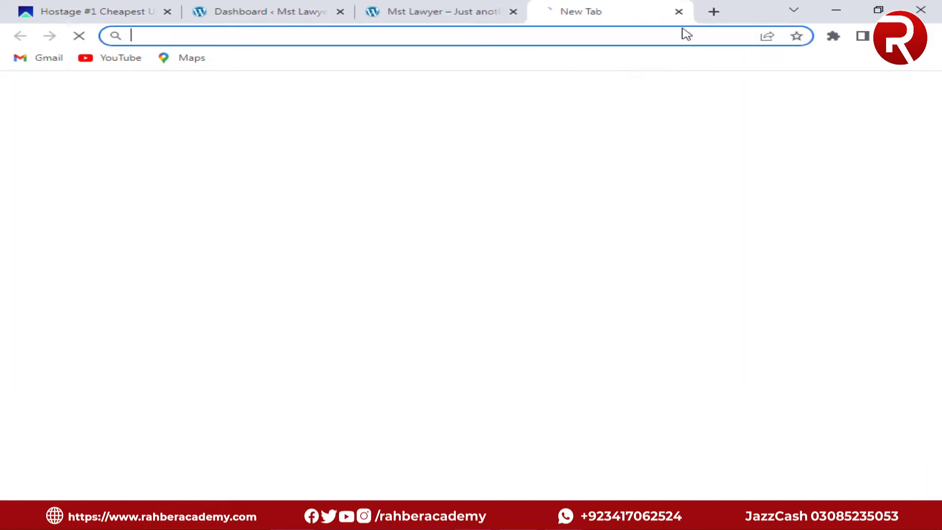
type("m")
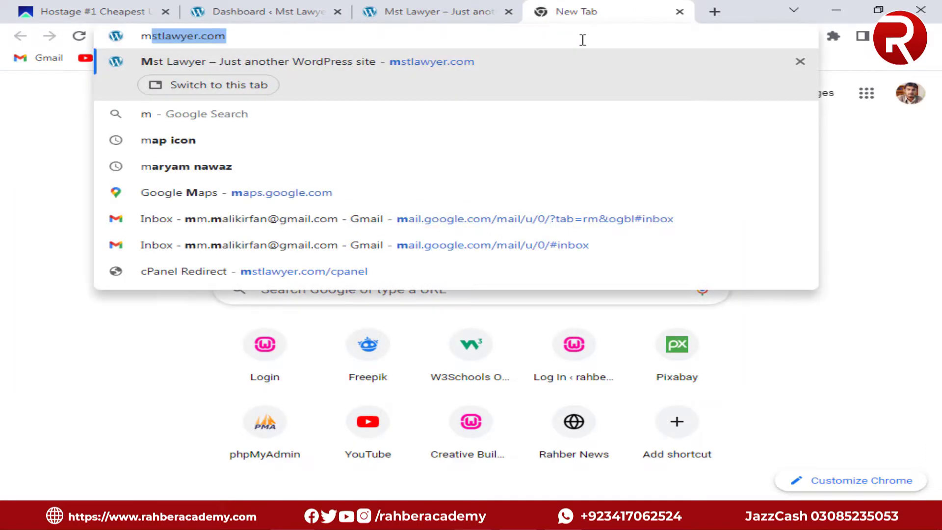
type("s")
key("Right")
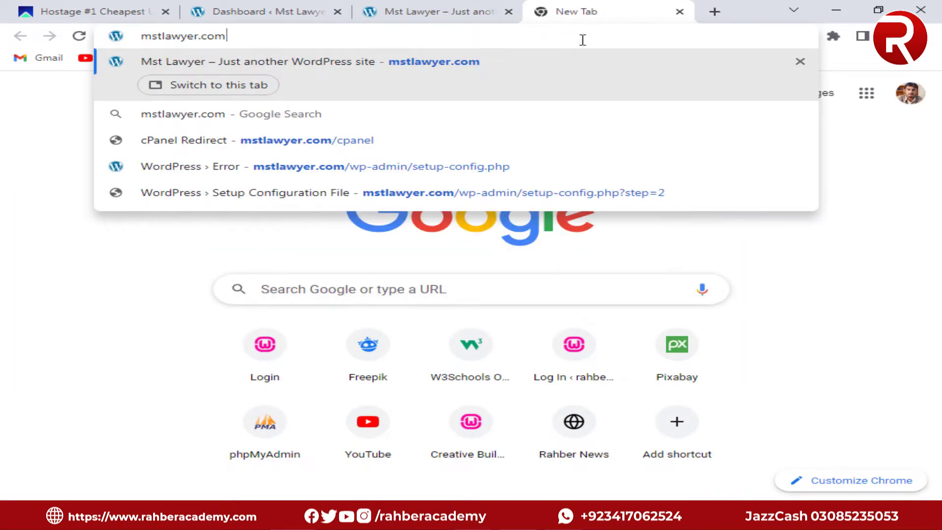
type("/c")
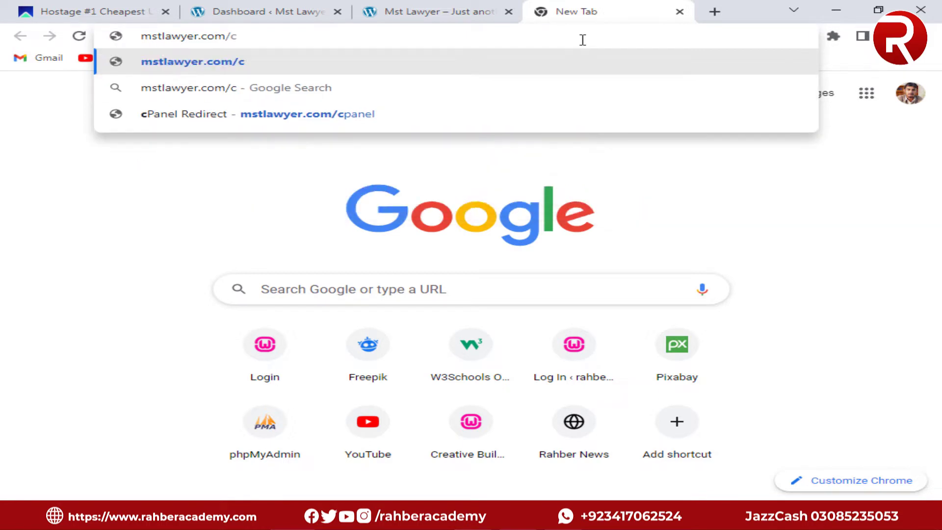
type("apnel")
key("Return")
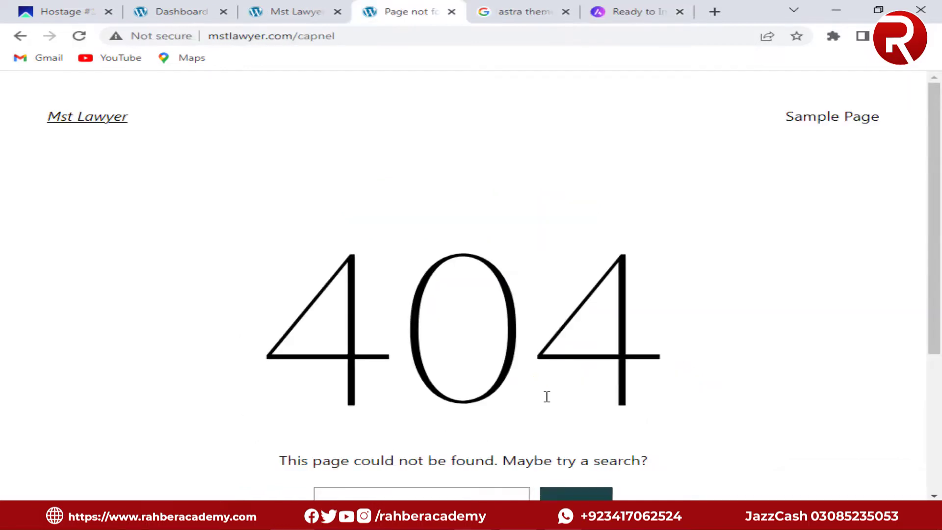
double_click(385, 346)
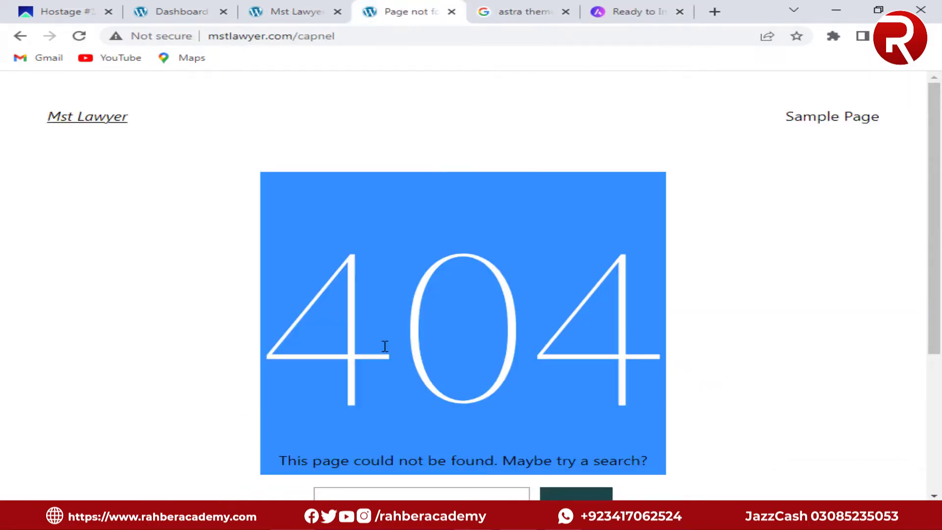
left_click(130, 246)
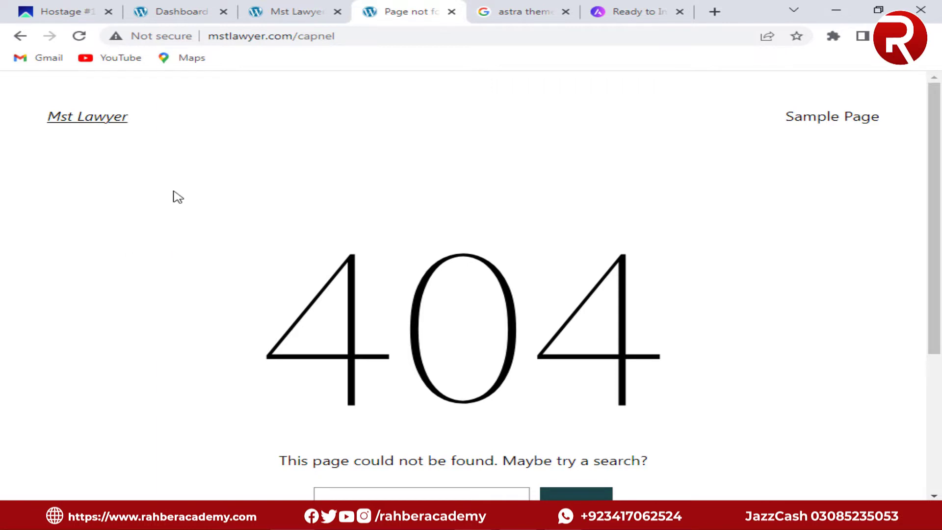
left_click_drag(300, 36, 404, 36)
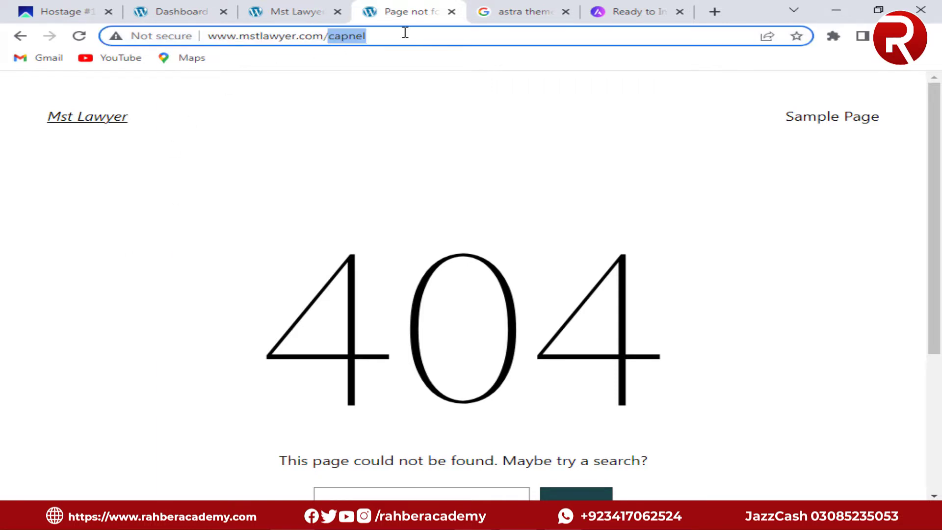
key("BackSpace")
type("cpanel")
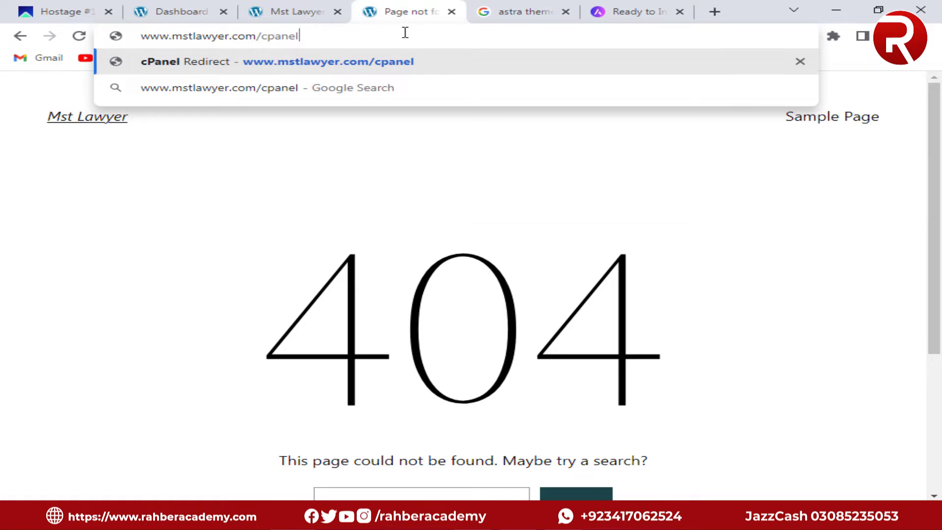
key("Return")
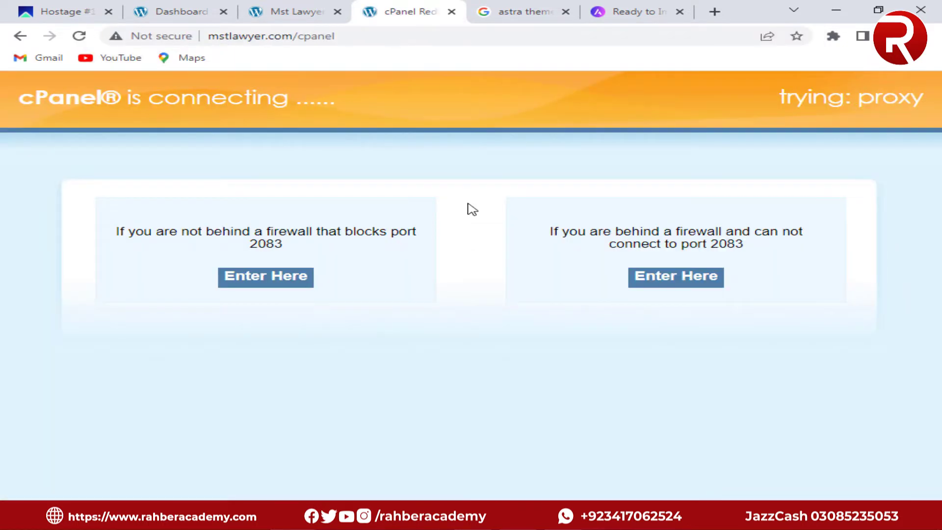
left_click(272, 278)
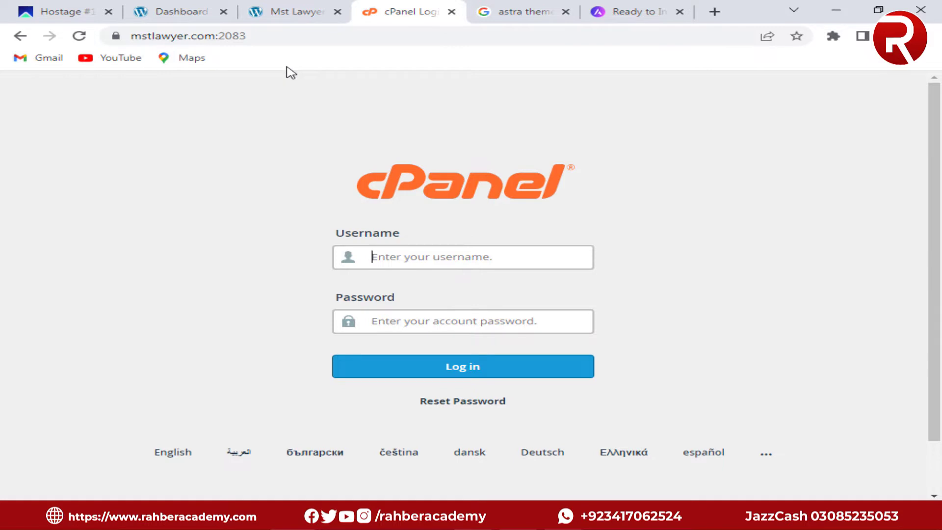
Open the cPanel login page directly at mstlawyer.com:2083 in another new browser tab
left_click(717, 11)
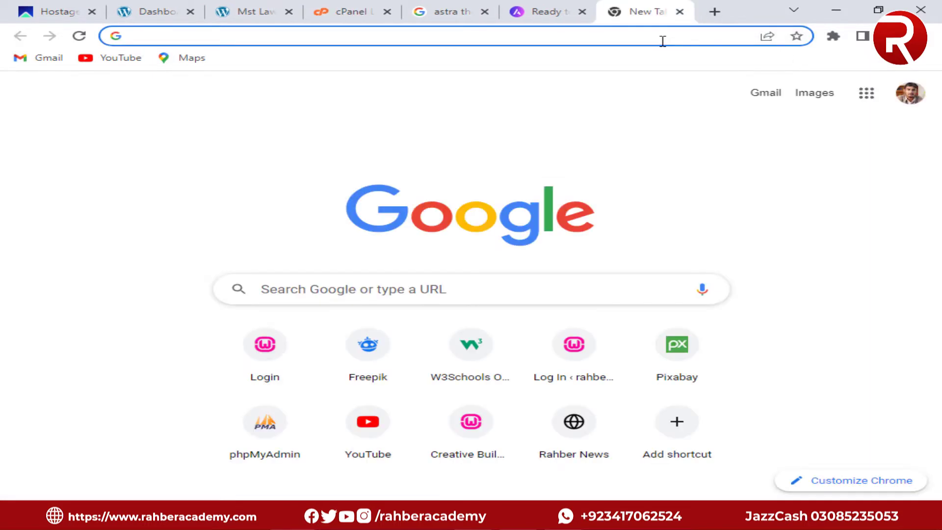
type("mst")
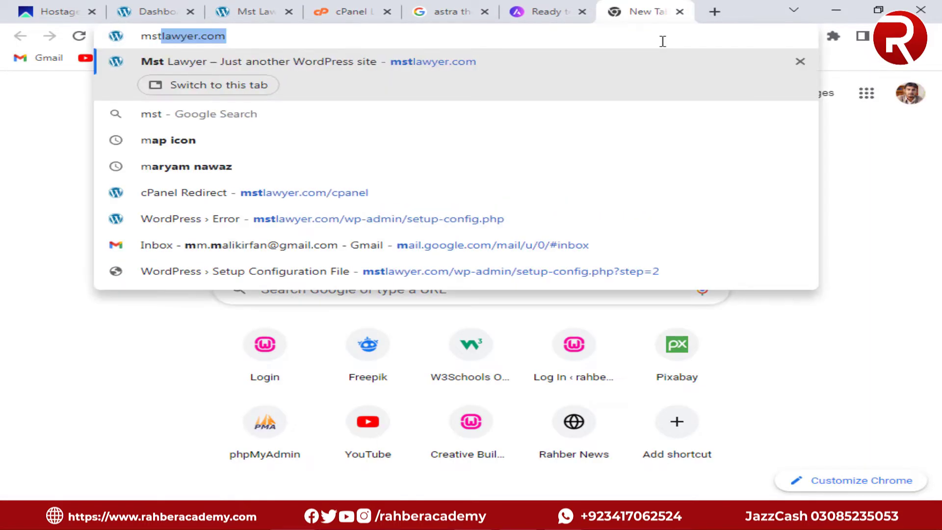
key("Right")
type("/")
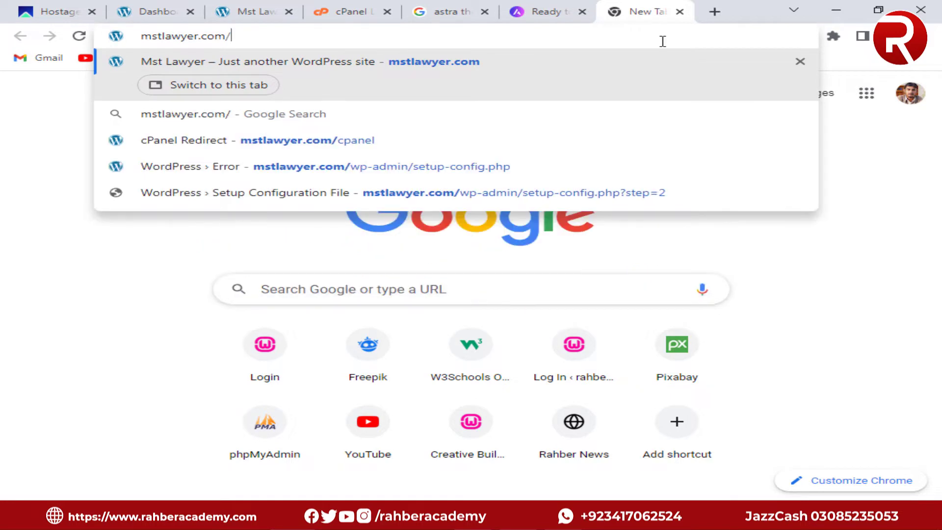
key("BackSpace")
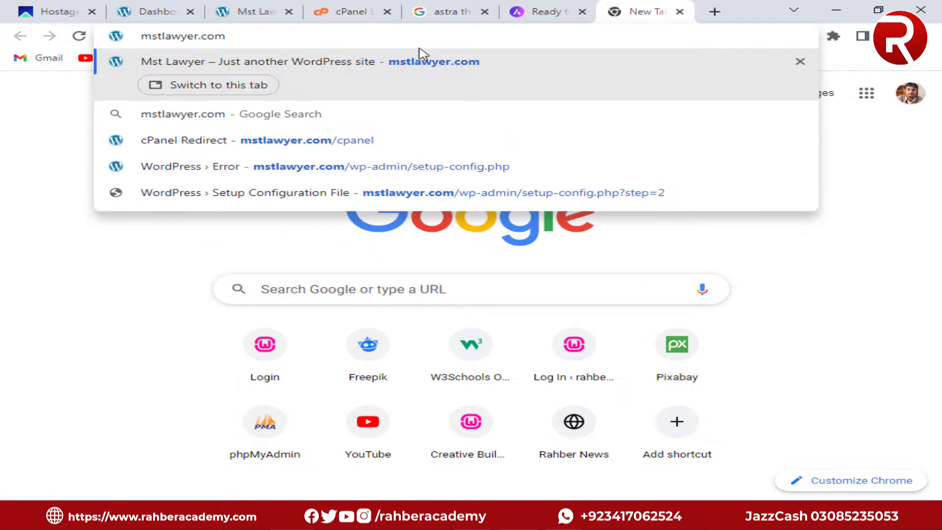
type(":2083")
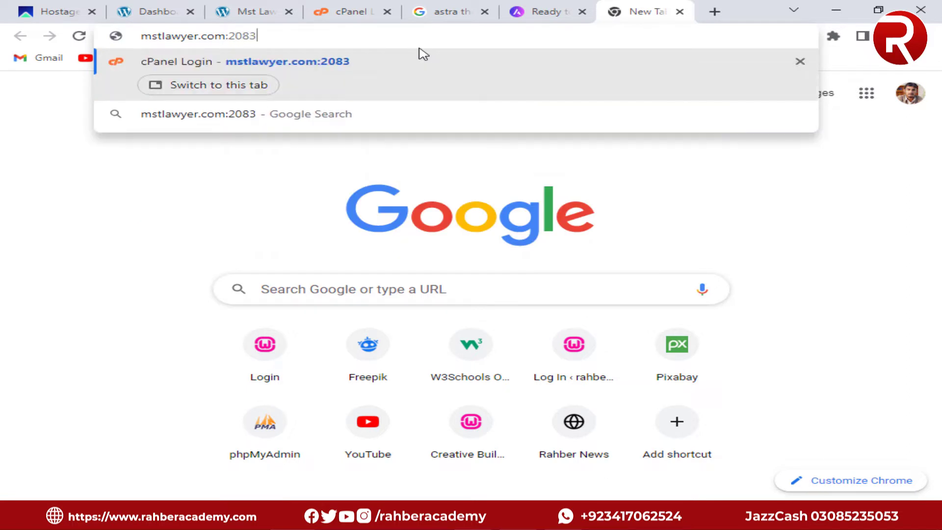
key("Return")
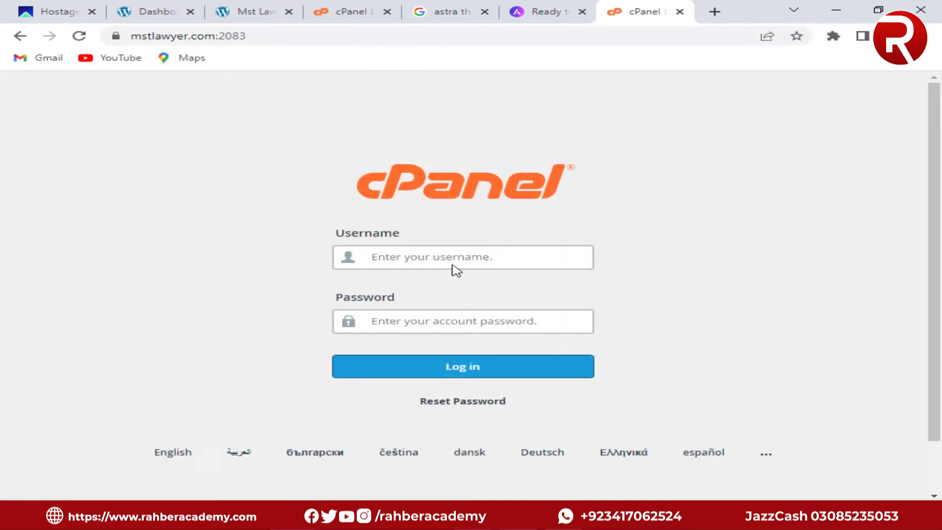
left_click(467, 325)
left_click(672, 286)
Return to the Hostage website at gohostage.com and open its Client Area
left_click(38, 6)
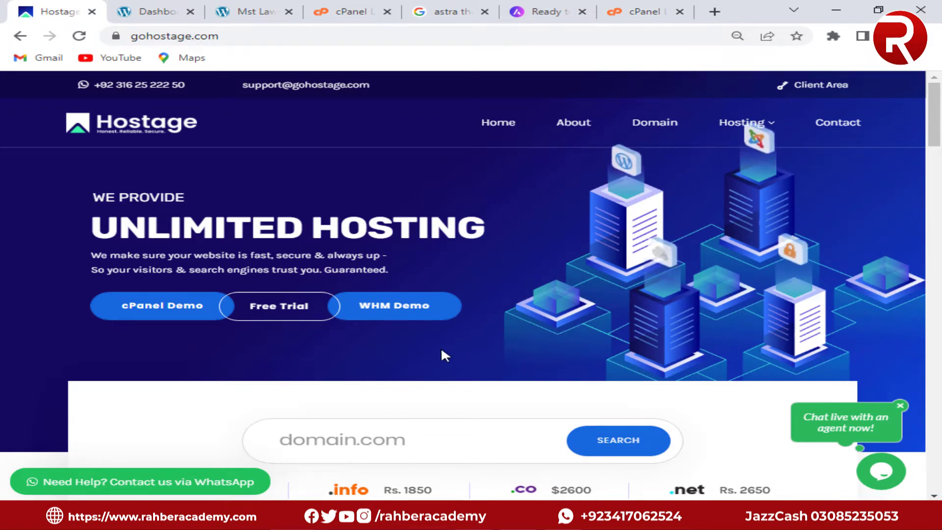
scroll(459, 350, "down", 1)
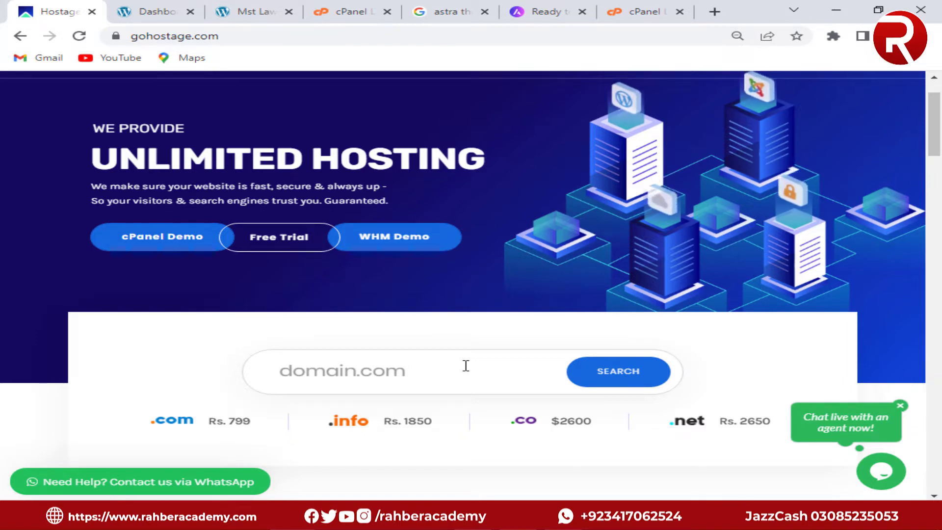
scroll(448, 299, "up", 1)
scroll(446, 299, "up", 2)
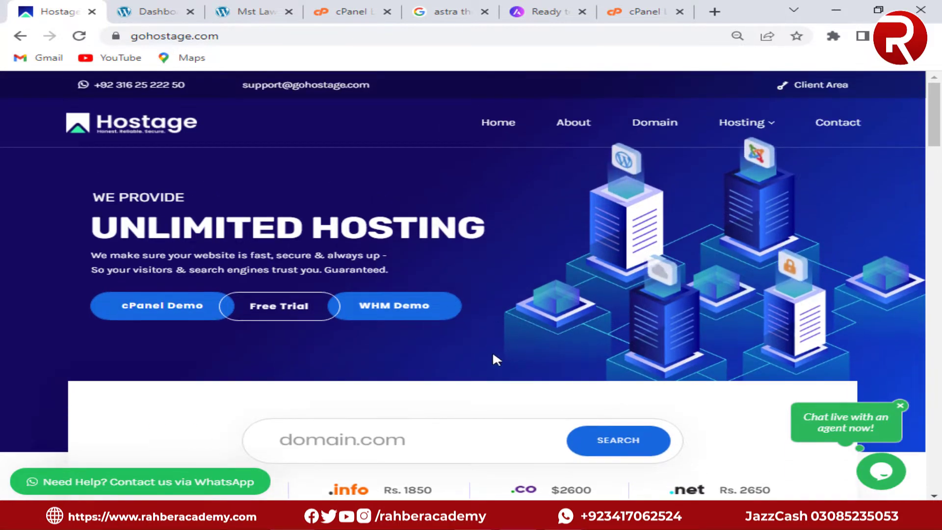
left_click(346, 11)
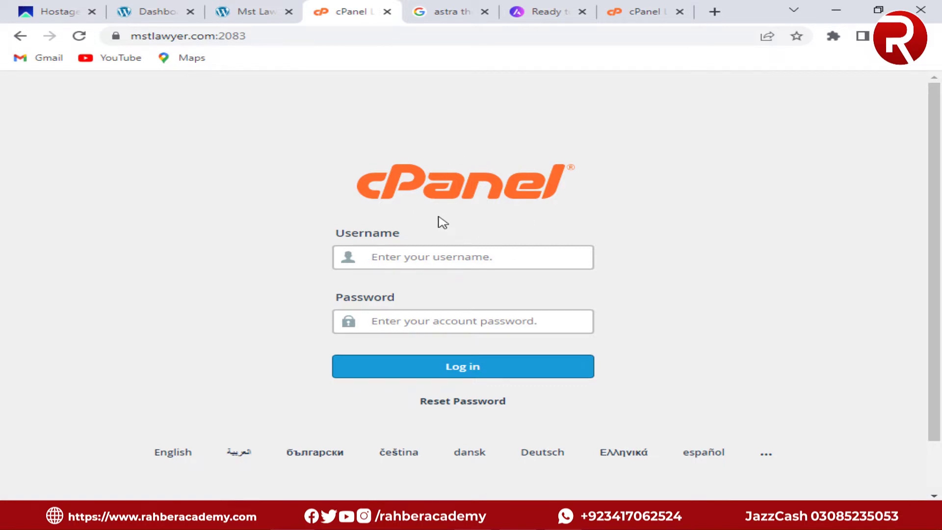
left_click(54, 11)
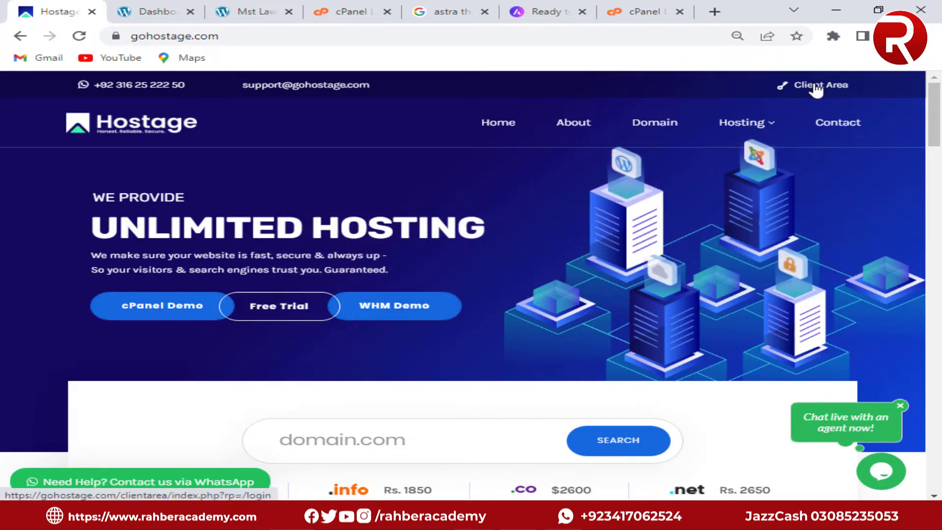
left_click(816, 87)
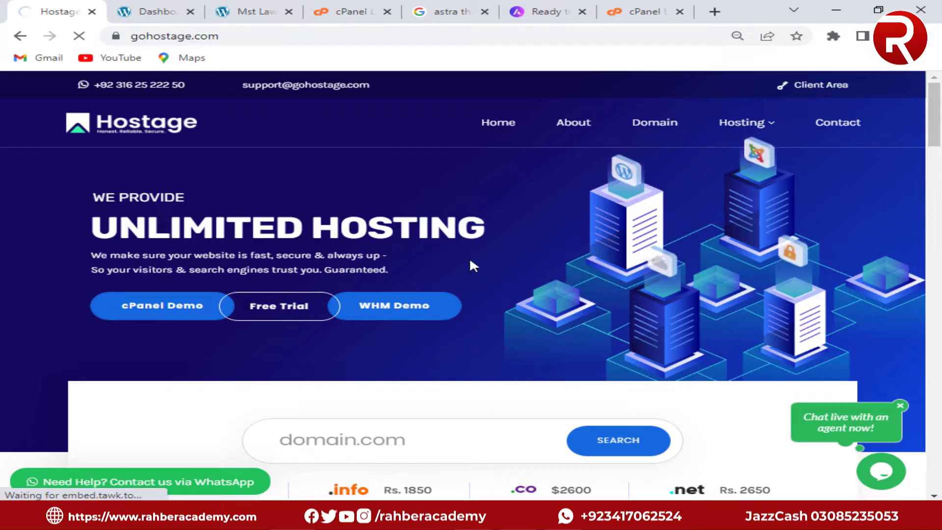
Log in to the Hostage client area with the account's email address and password
left_click(343, 12)
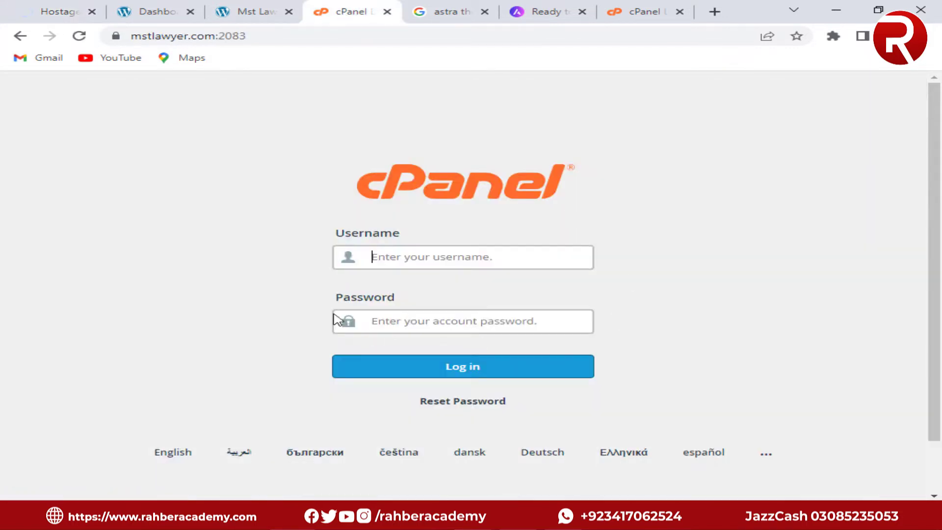
left_click(57, 12)
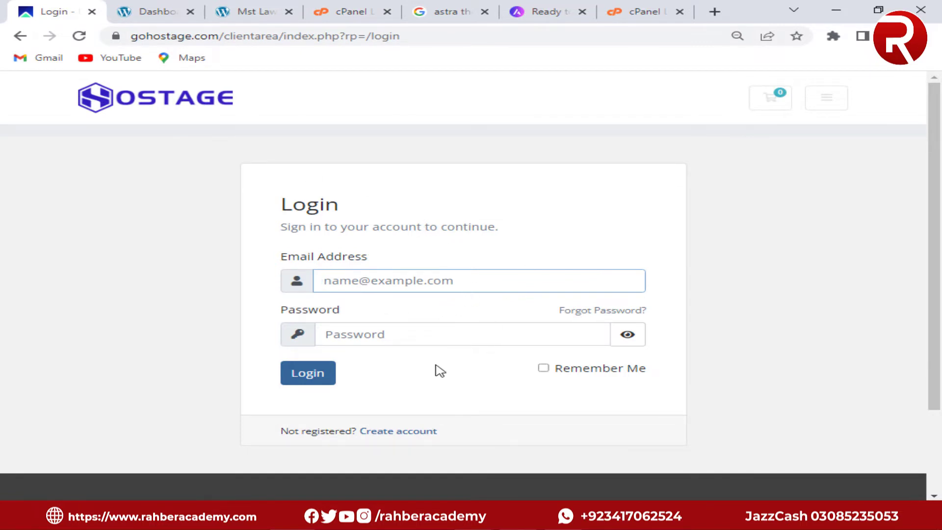
left_click(391, 3)
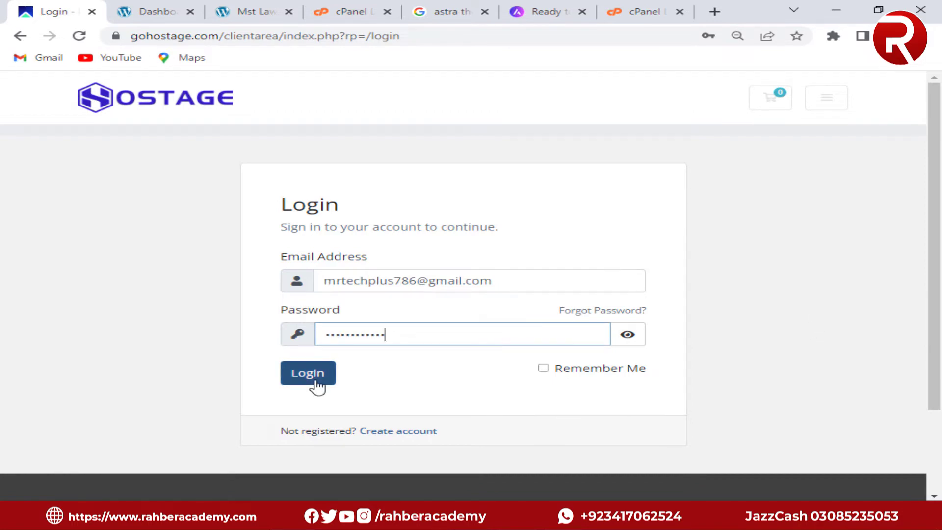
left_click(308, 374)
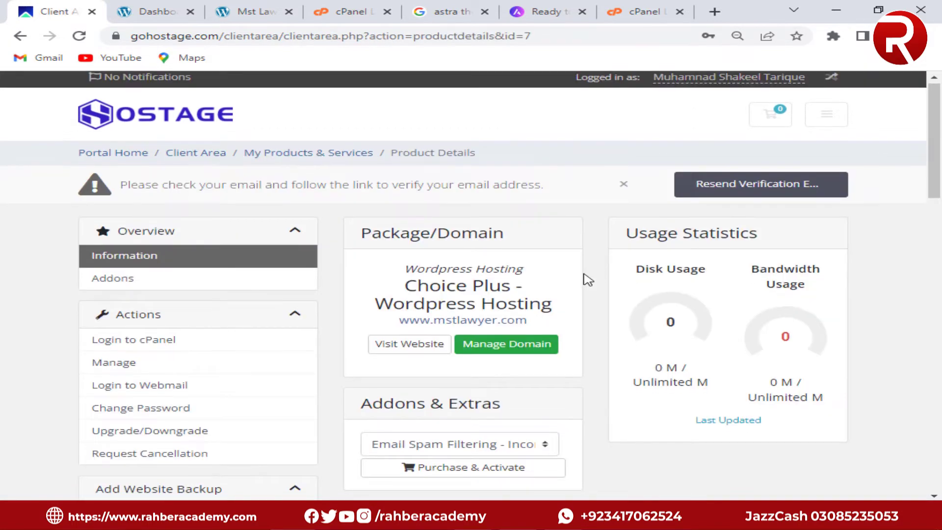
Examine the WordPress hosting product details and the Client Area overview, and return to the cPanel login page
scroll(585, 281, "down", 10)
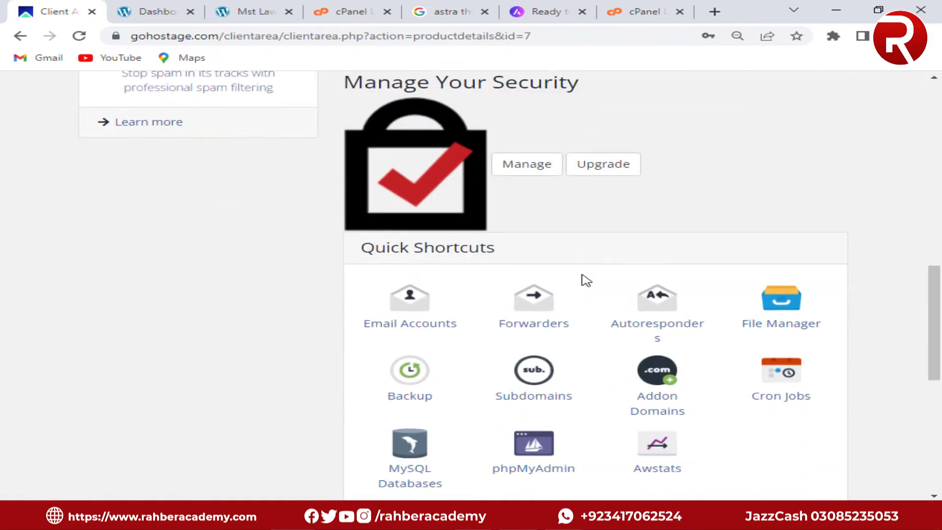
scroll(585, 280, "down", 5)
scroll(585, 280, "up", 15)
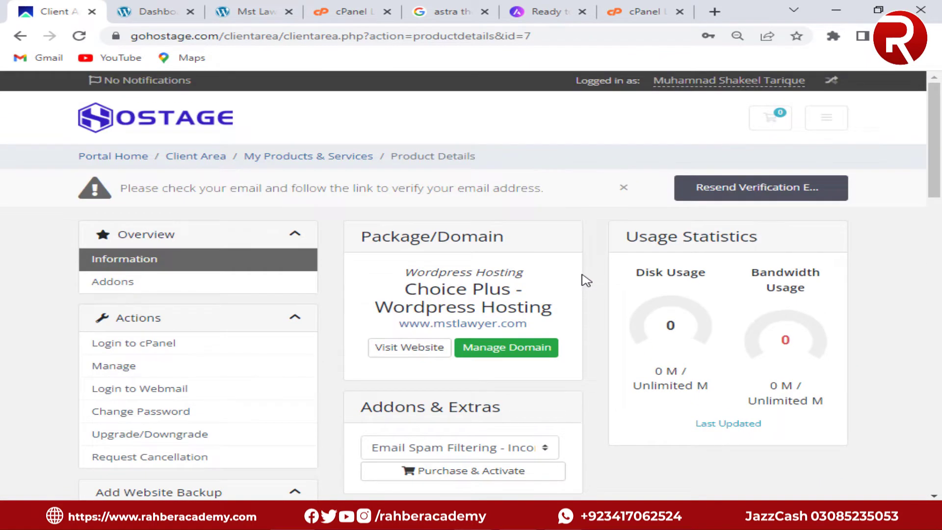
left_click(200, 160)
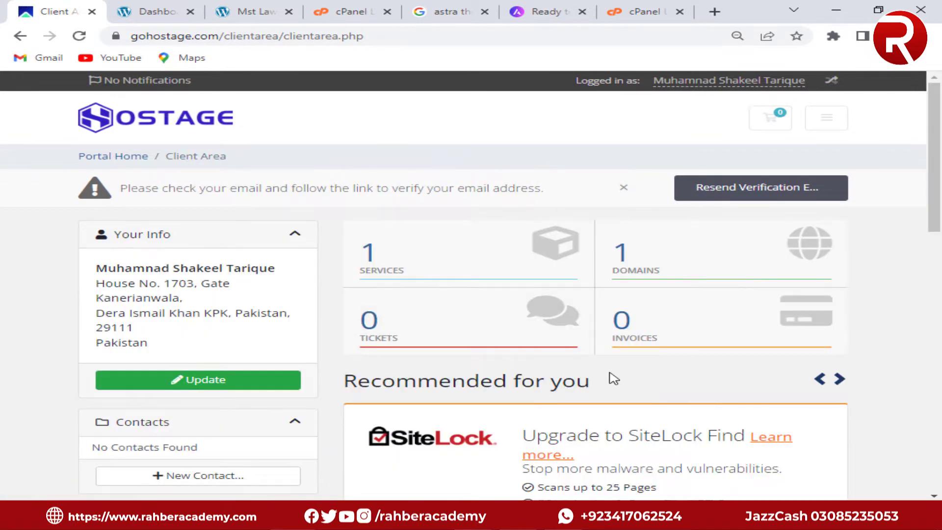
scroll(612, 378, "down", 7)
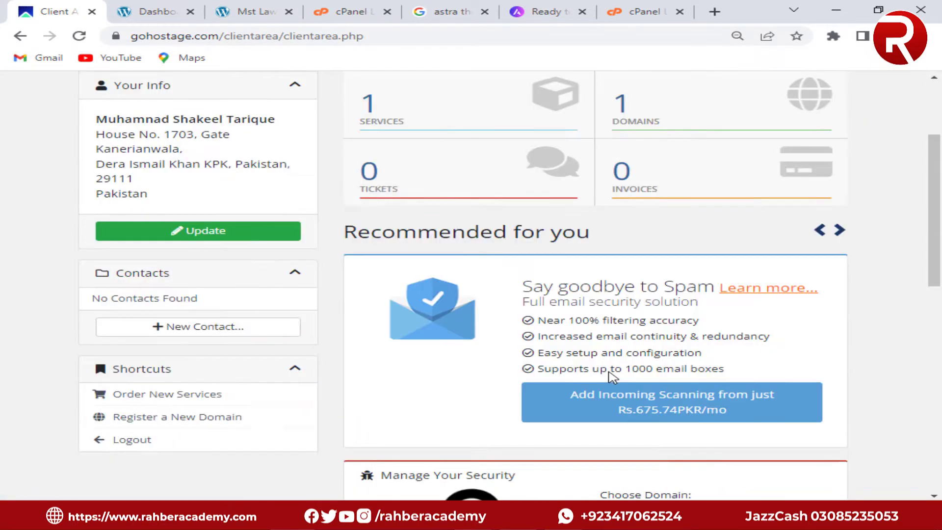
scroll(613, 378, "up", 7)
left_click(339, 10)
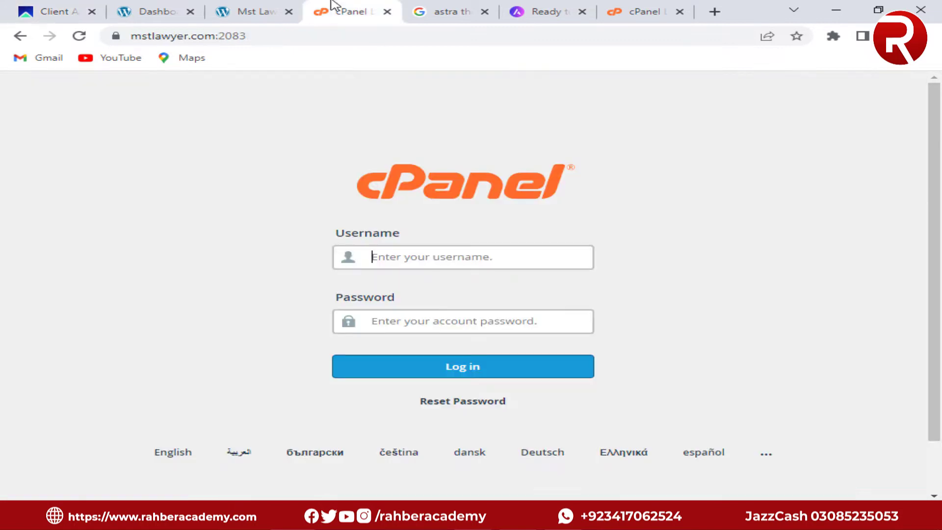
Open the product details of the active mstlawyer.com WordPress hosting service from the Client Area in a new browser tab
left_click(54, 11)
scroll(576, 370, "down", 10)
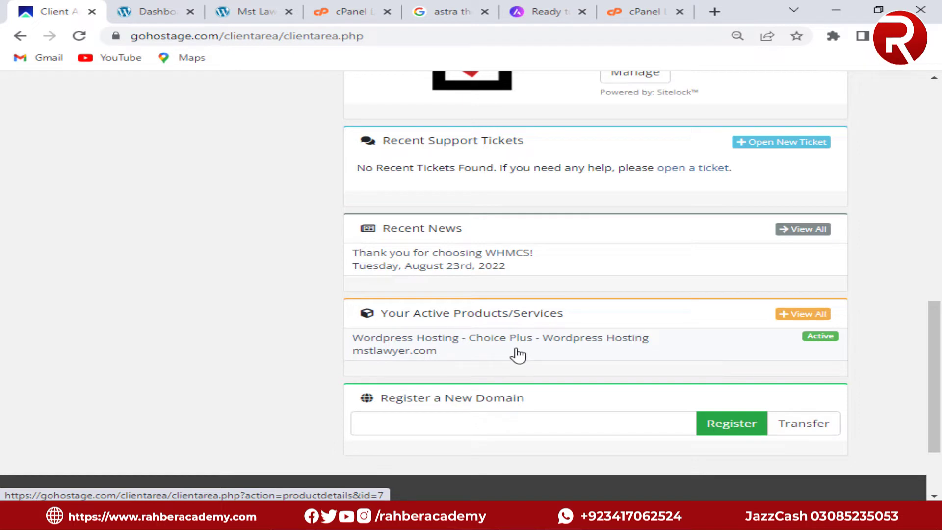
scroll(427, 349, "up", 1)
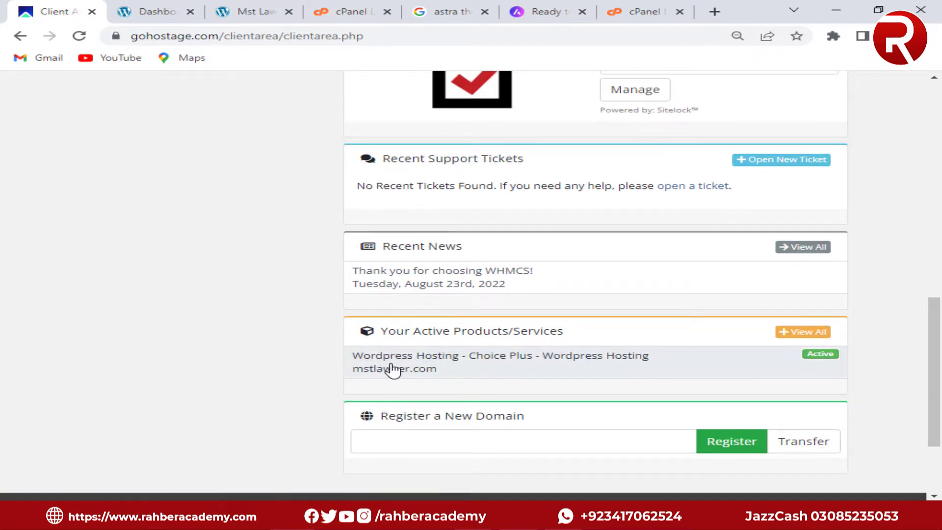
right_click(393, 370)
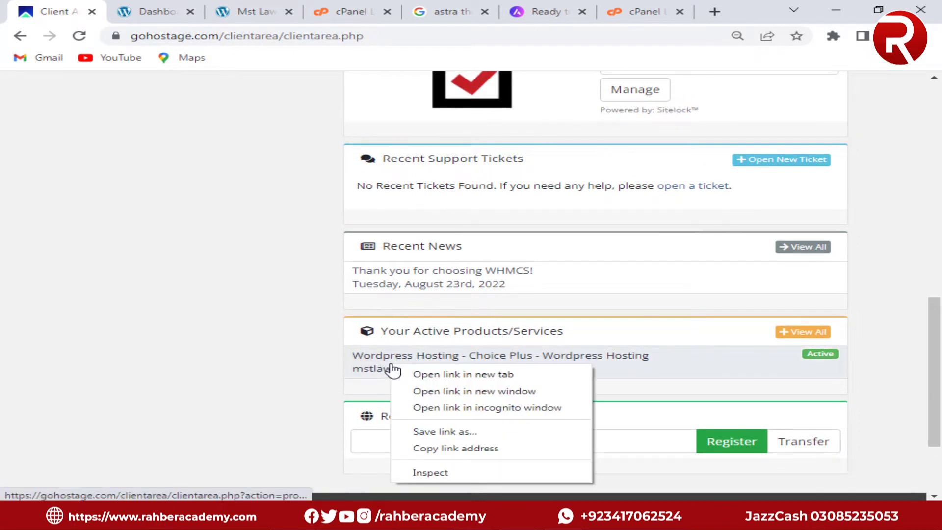
left_click(461, 375)
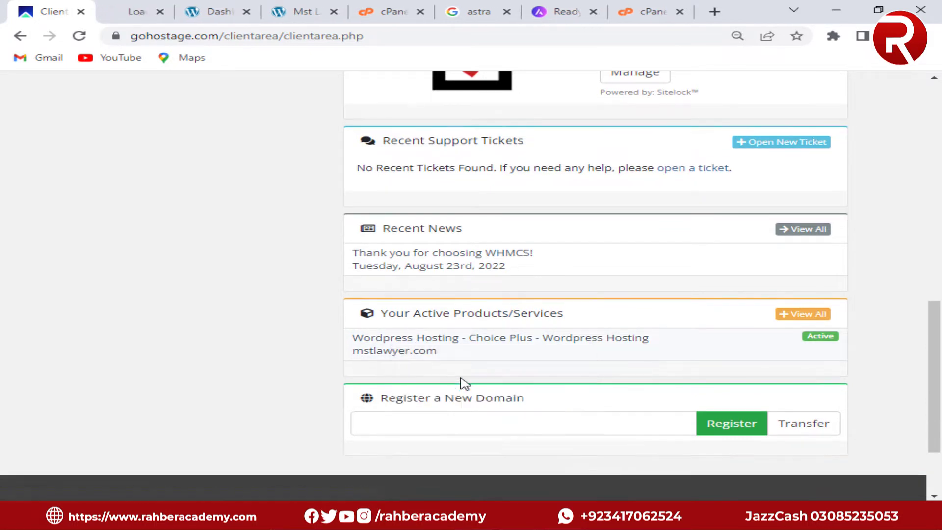
left_click(122, 6)
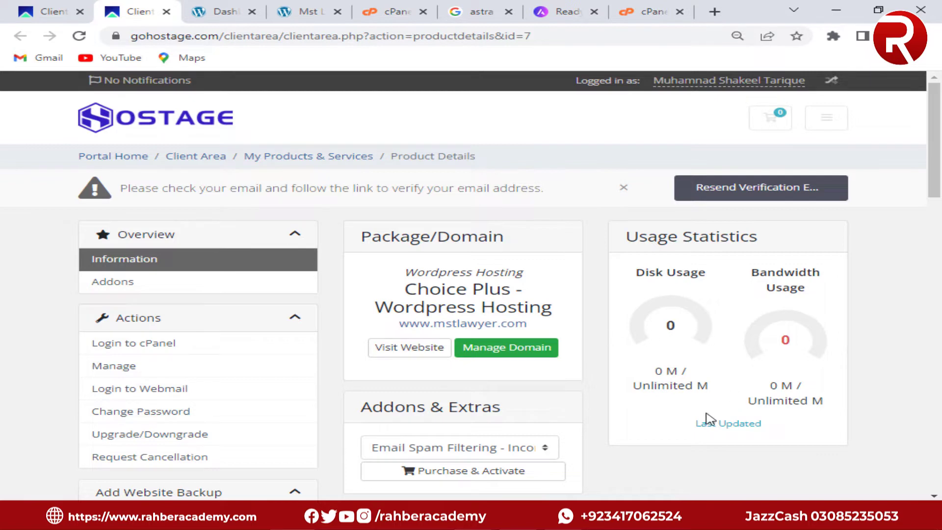
Open File Manager from the hosting product's Quick Shortcuts in a new browser tab
scroll(587, 420, "down", 15)
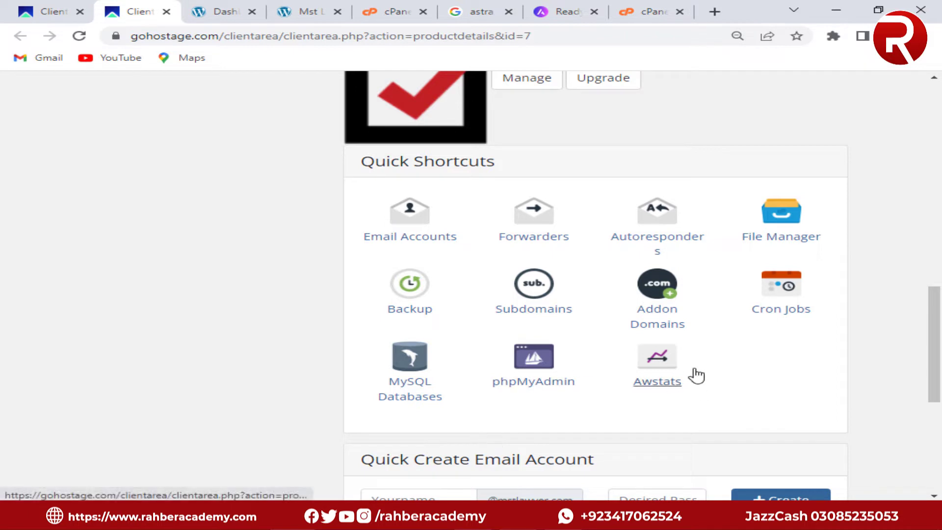
right_click(782, 238)
left_click(765, 249)
left_click(208, 7)
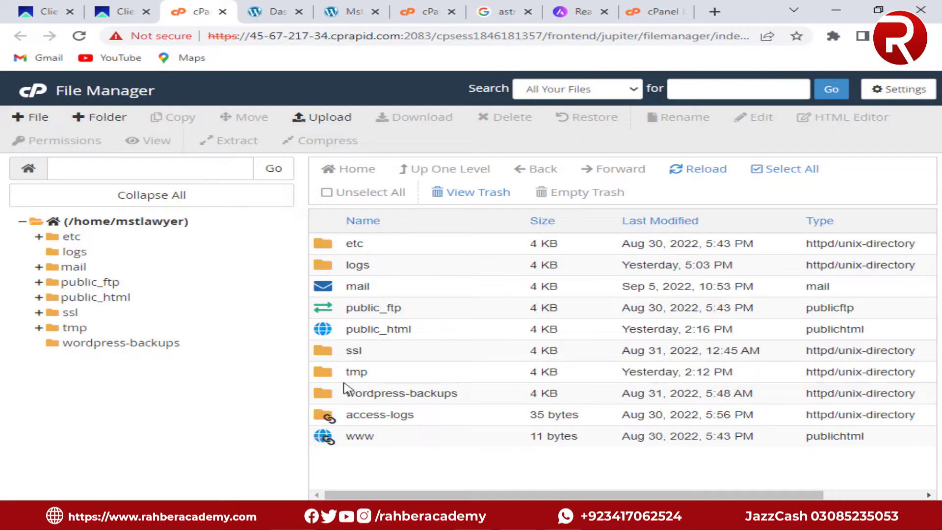
Open the public_html folder and select all of its files and folders
double_click(449, 336)
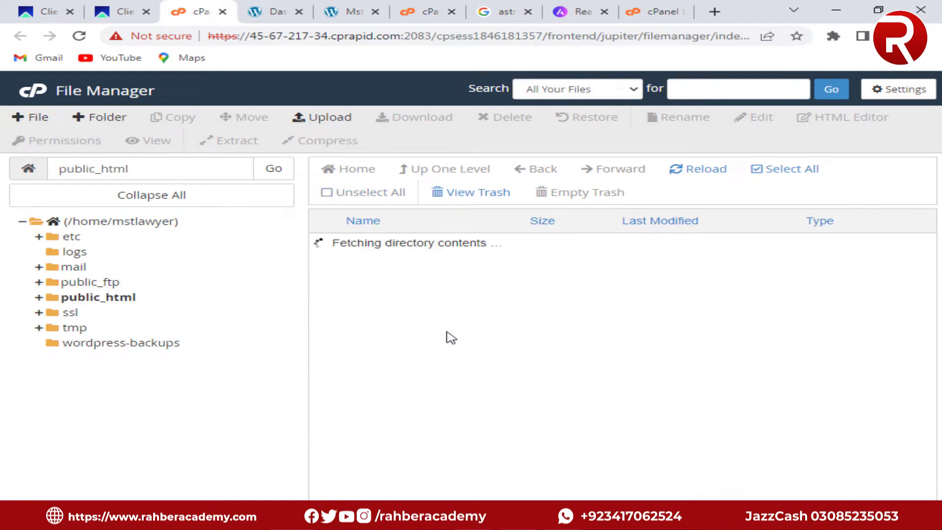
scroll(451, 337, "down", 1)
scroll(451, 337, "down", 4)
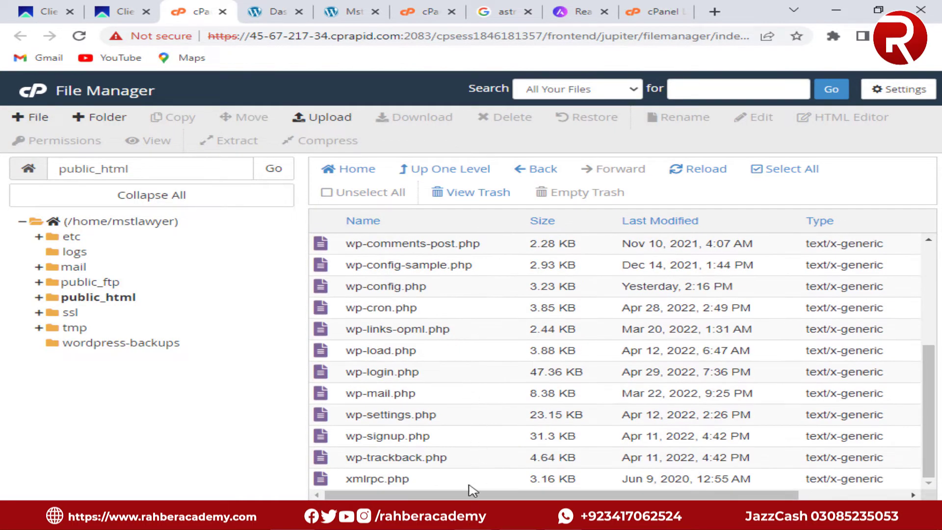
scroll(471, 490, "up", 5)
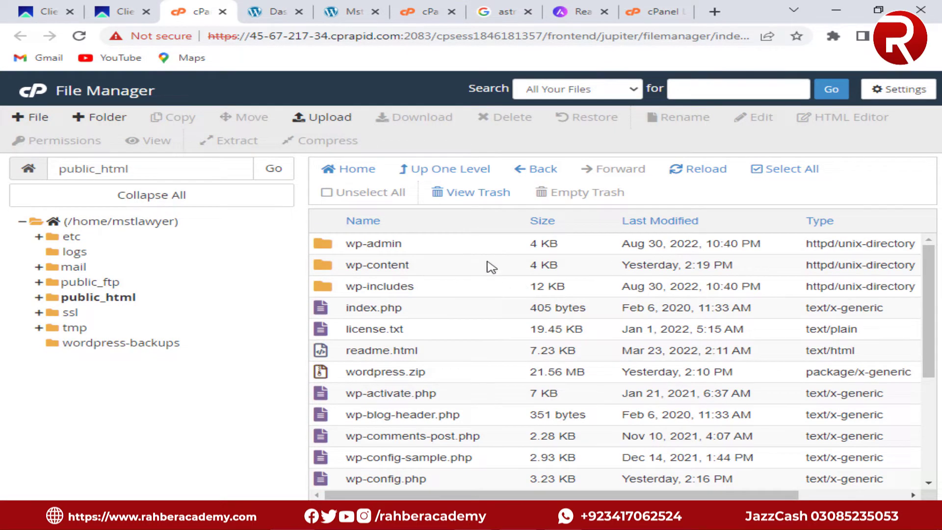
left_click(757, 170)
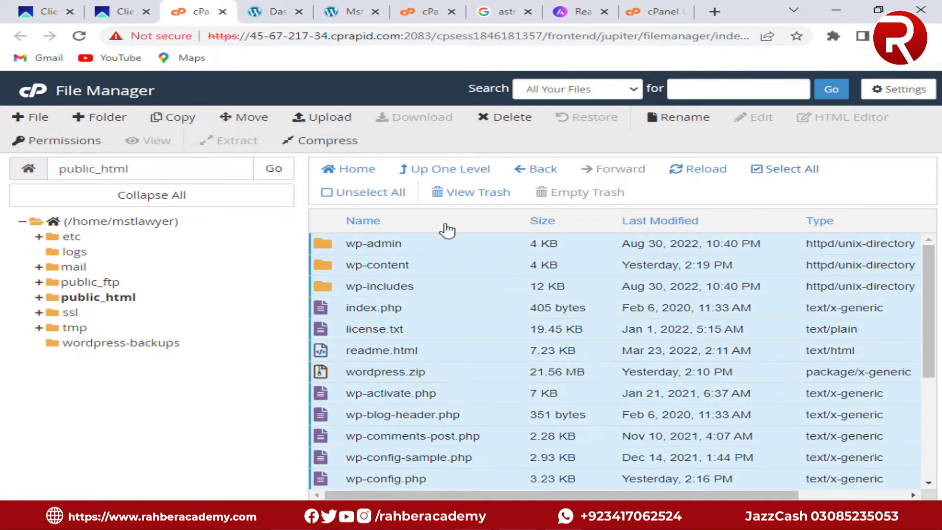
scroll(471, 346, "down", 3)
scroll(471, 347, "up", 3)
scroll(472, 349, "down", 4)
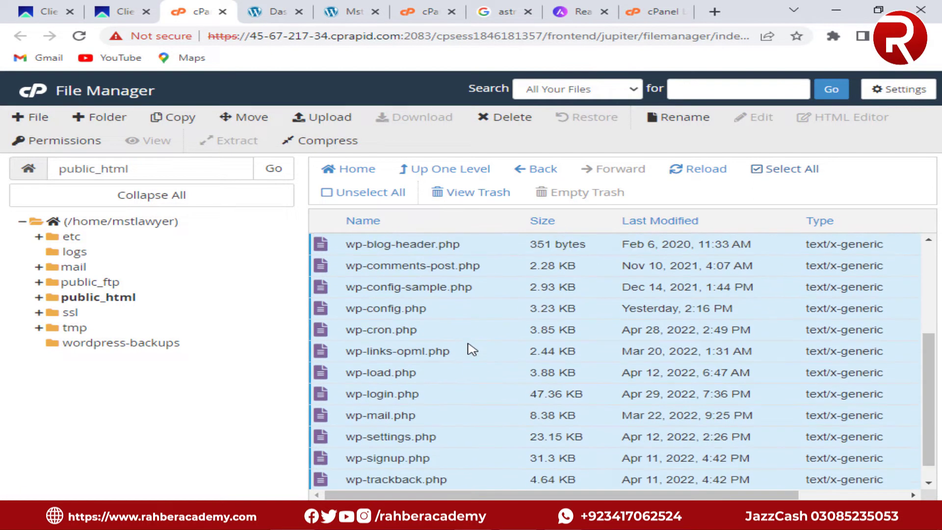
scroll(472, 349, "up", 4)
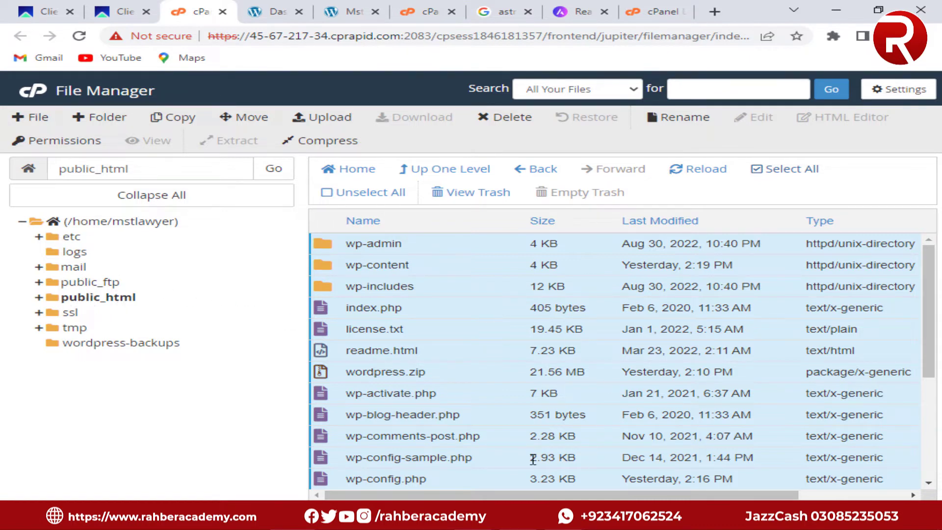
scroll(532, 458, "down", 4)
scroll(490, 447, "up", 3)
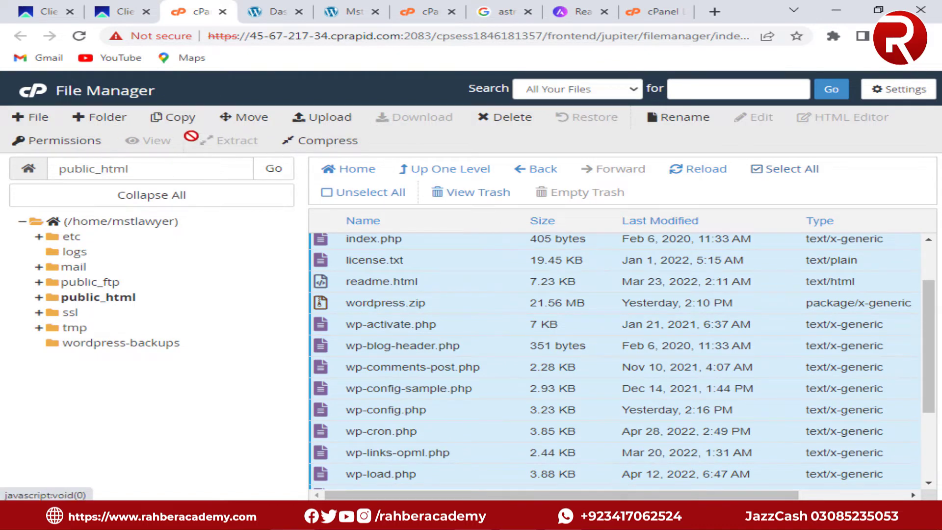
Look over the live mstlawyer.com home page and return to File Manager
left_click(343, 11)
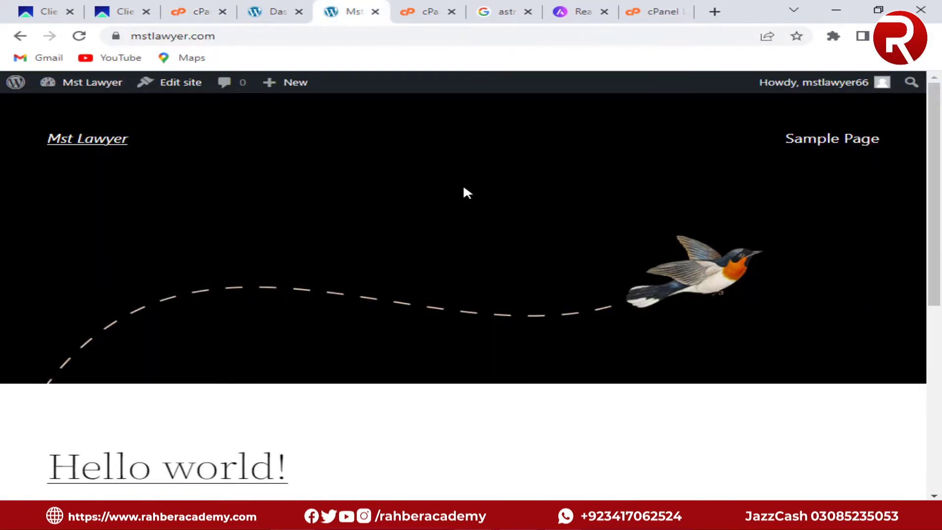
scroll(376, 364, "down", 6)
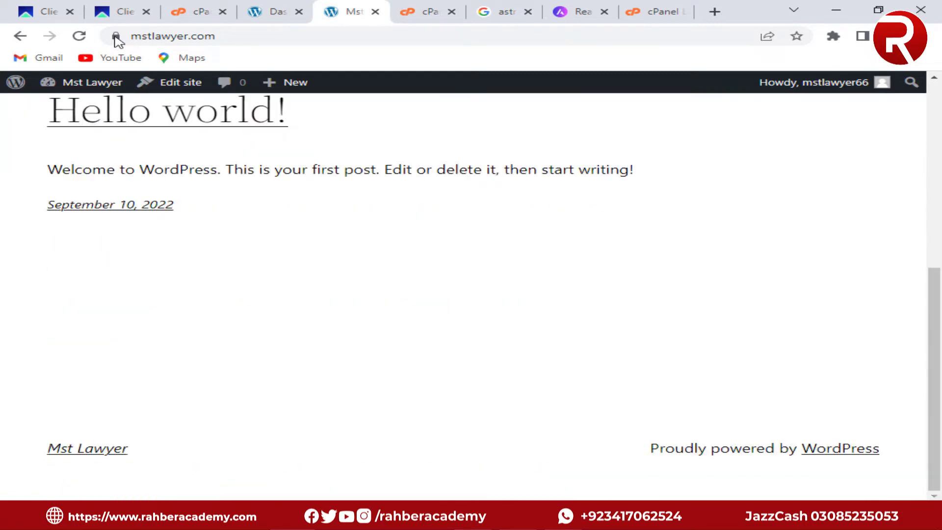
left_click(127, 11)
left_click(193, 12)
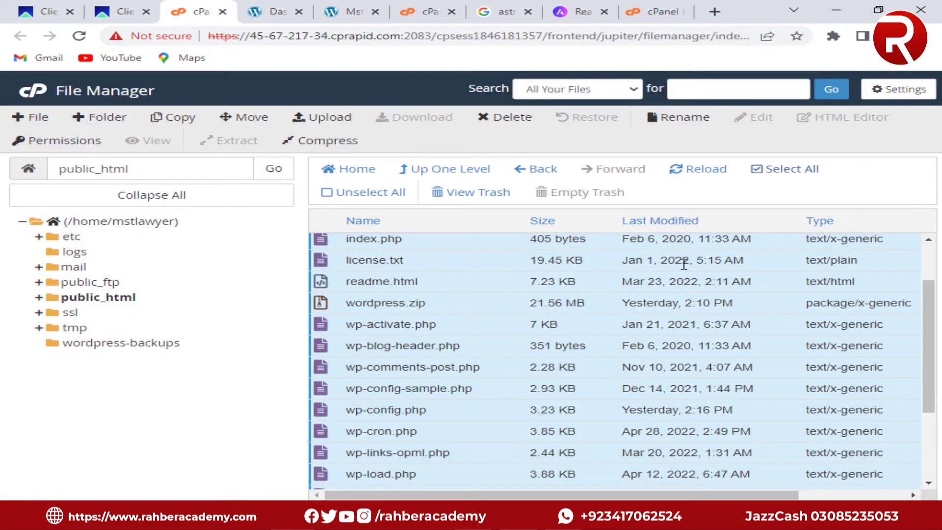
Permanently delete all selected files and folders in public_html, skipping the trash
scroll(486, 393, "down", 3)
scroll(487, 427, "up", 4)
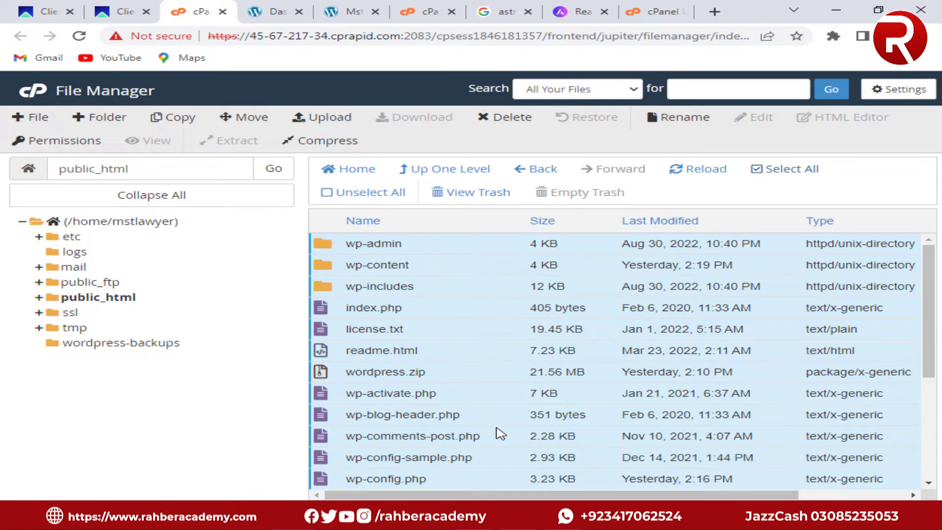
scroll(504, 452, "down", 3)
scroll(504, 451, "up", 3)
left_click(505, 118)
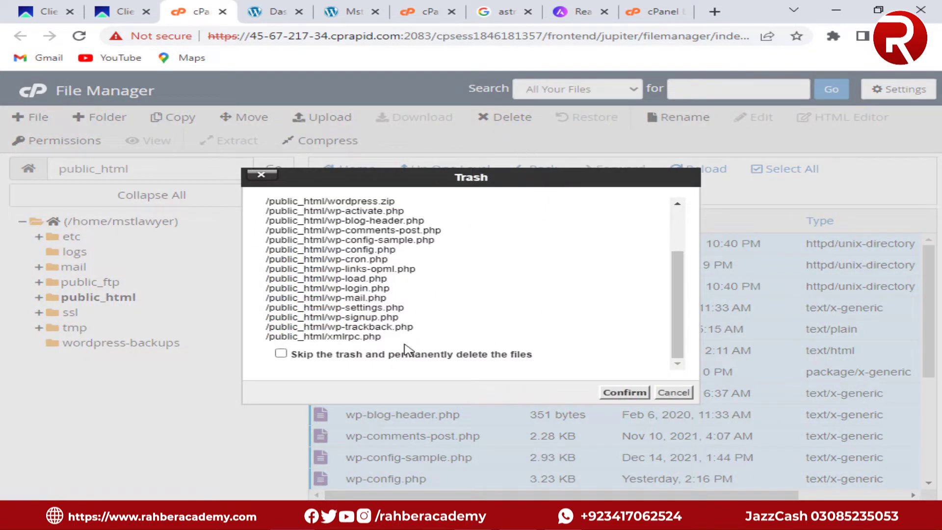
left_click(281, 354)
left_click(624, 394)
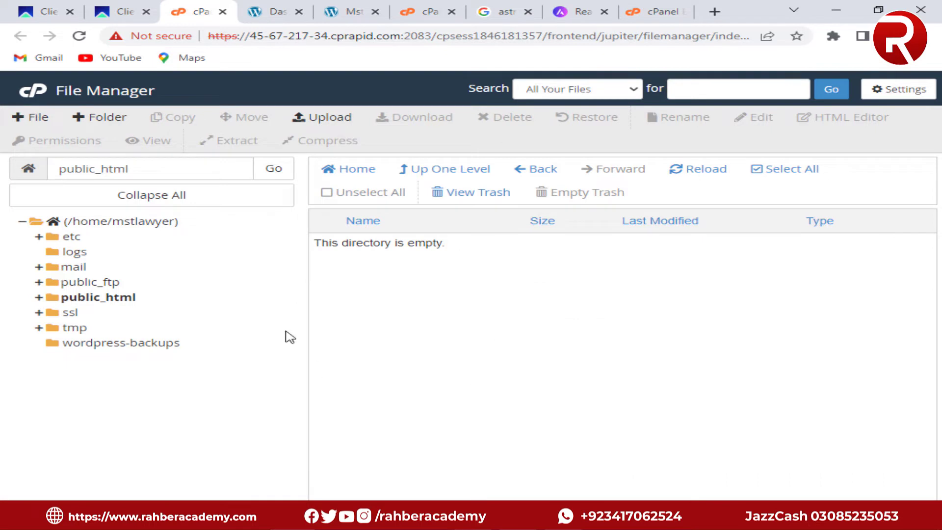
Inspect the File Manager trash, return to public_html, and reload the mstlawyer.com home page
left_click(461, 192)
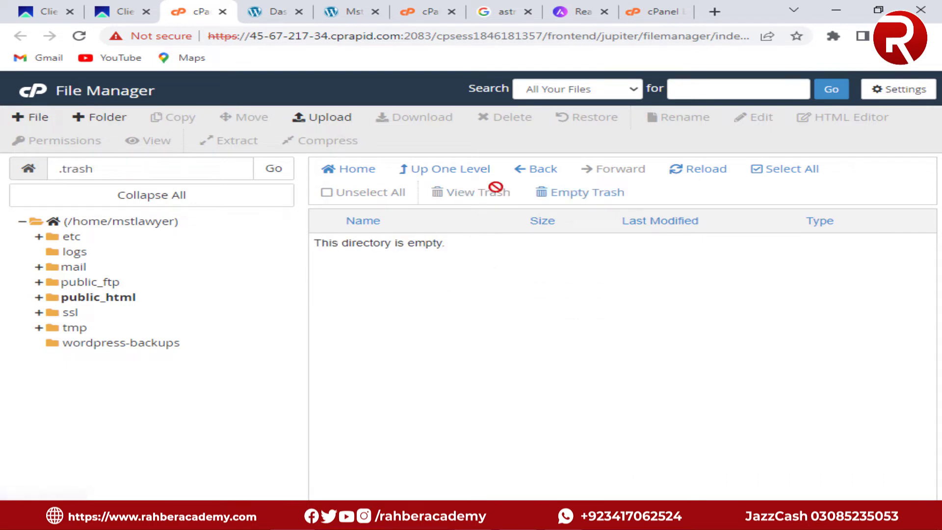
left_click(524, 172)
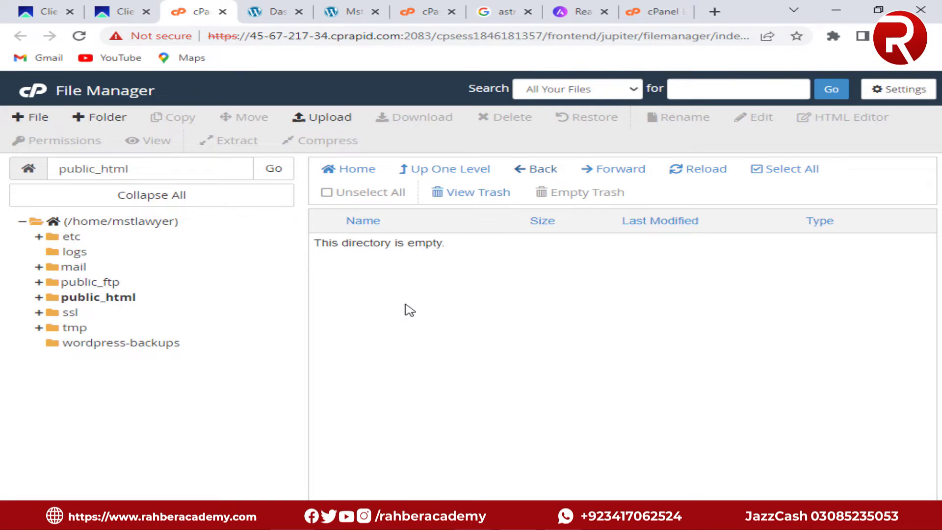
left_click(329, 10)
left_click(78, 38)
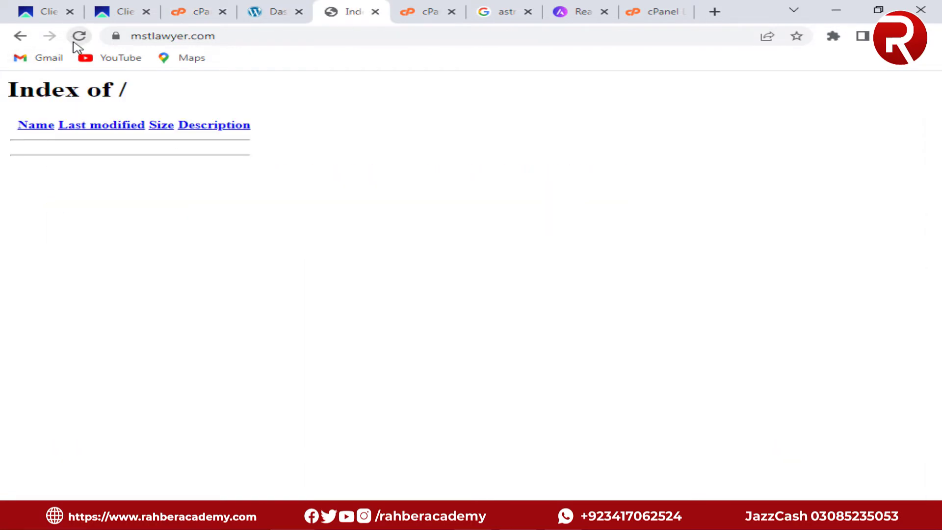
Open MySQL Databases from the hosting product's Quick Shortcuts in a new browser tab
left_click(115, 7)
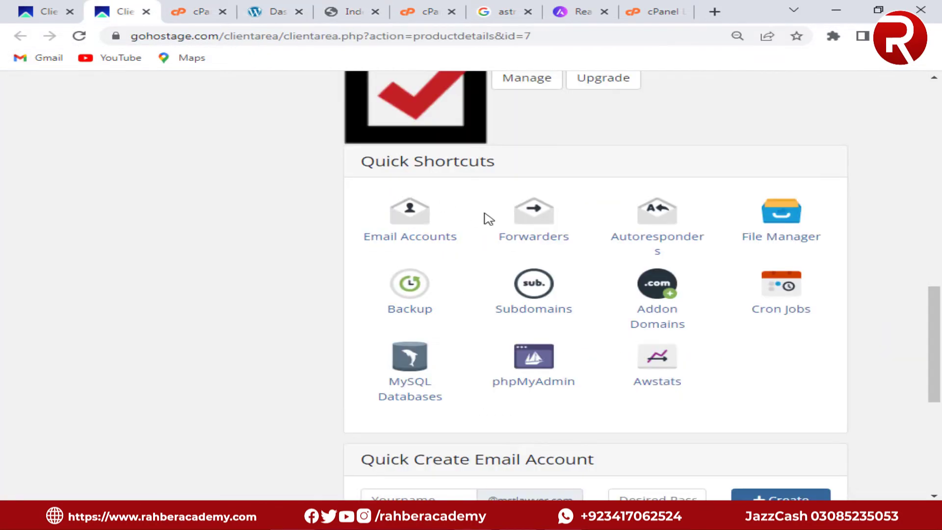
scroll(340, 224, "up", 1)
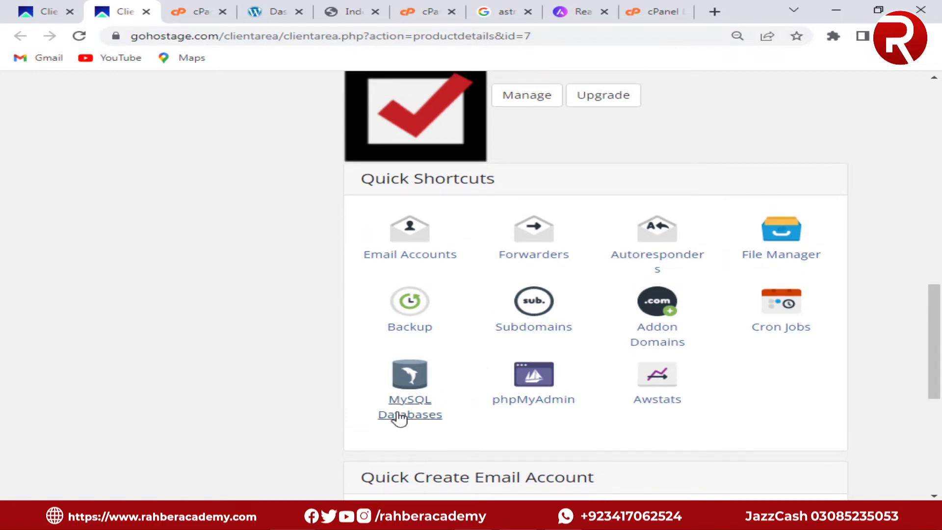
right_click(423, 427)
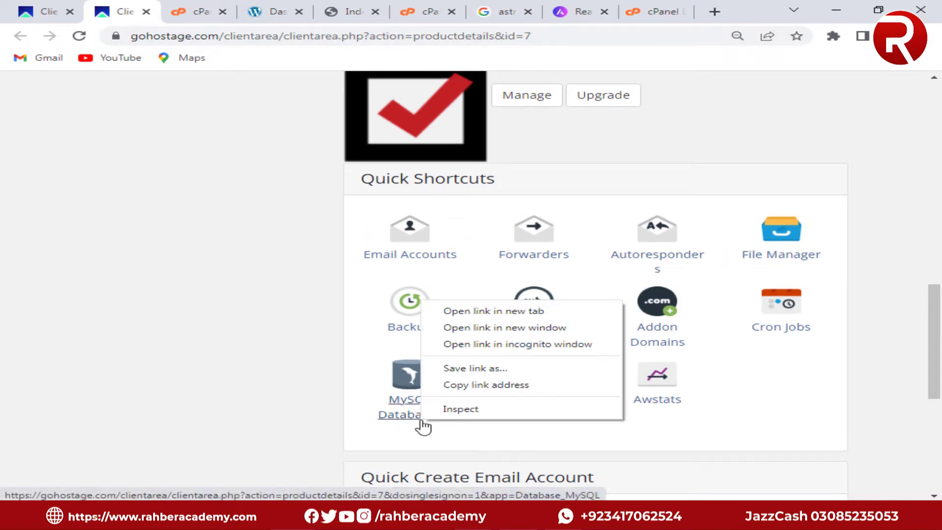
left_click(530, 316)
scroll(467, 315, "down", 1)
left_click(169, 6)
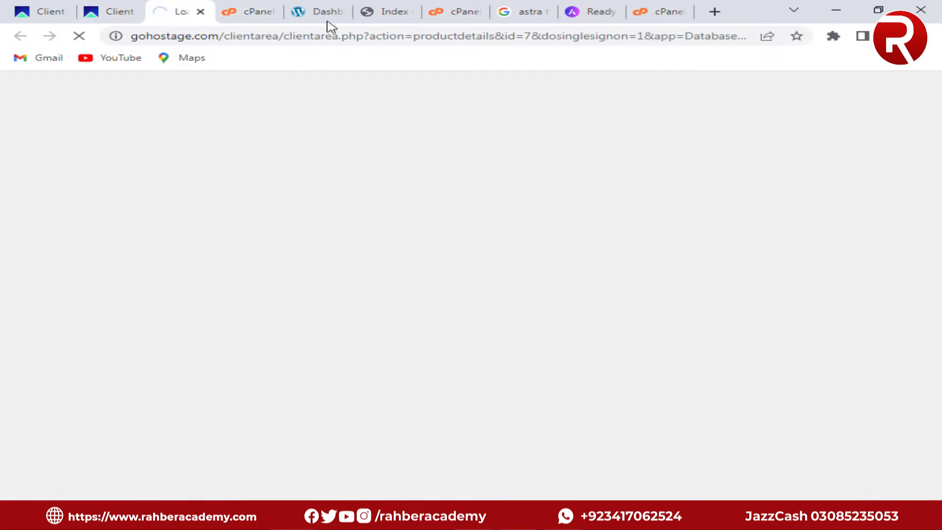
left_click(322, 6)
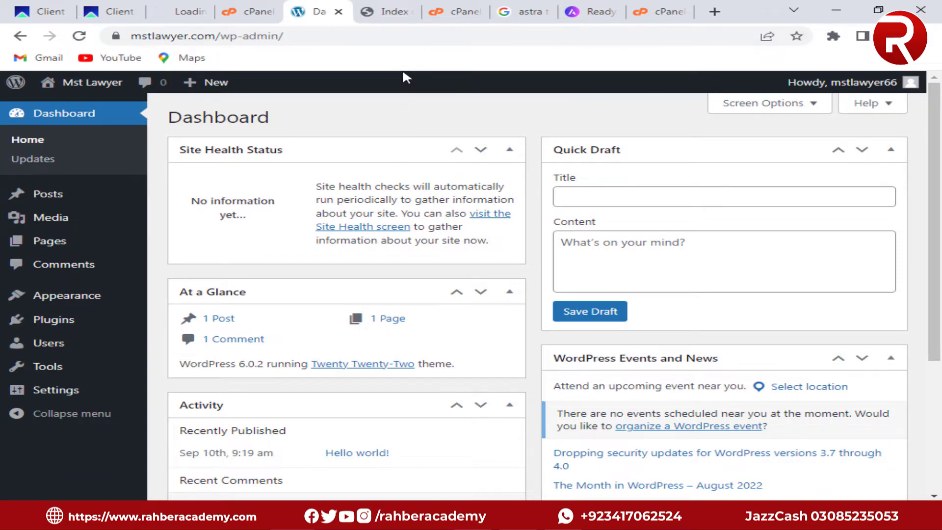
left_click(184, 11)
left_click(228, 7)
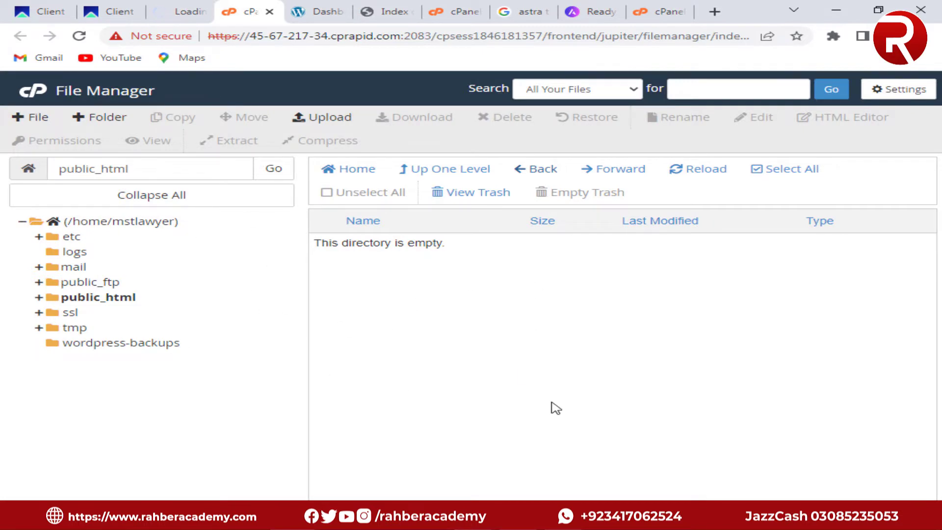
left_click(464, 7)
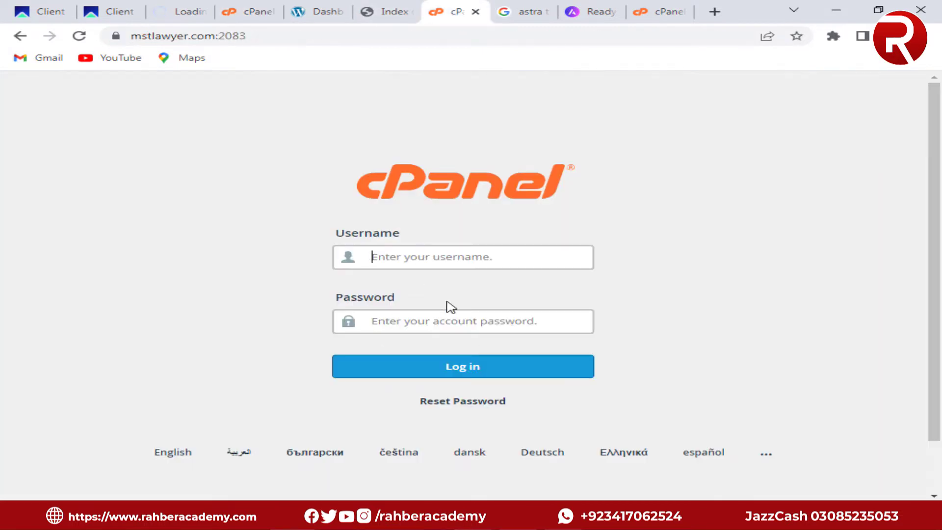
Open the cPanel Tools home page in a new browser tab from File Manager
left_click(238, 11)
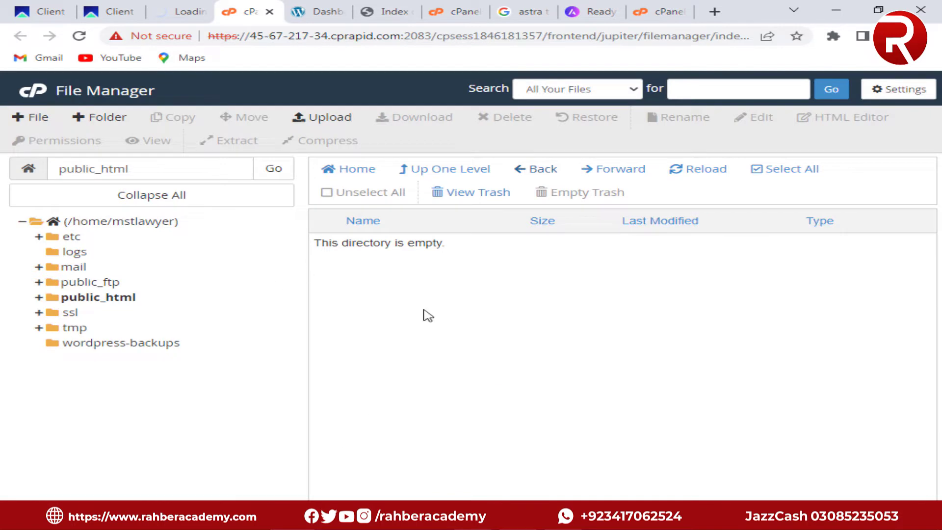
right_click(31, 101)
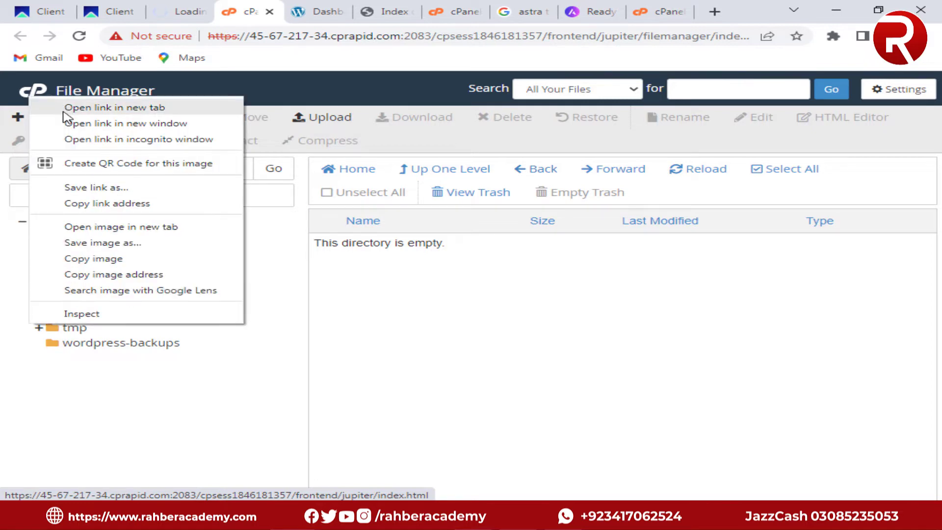
left_click(66, 107)
left_click(286, 9)
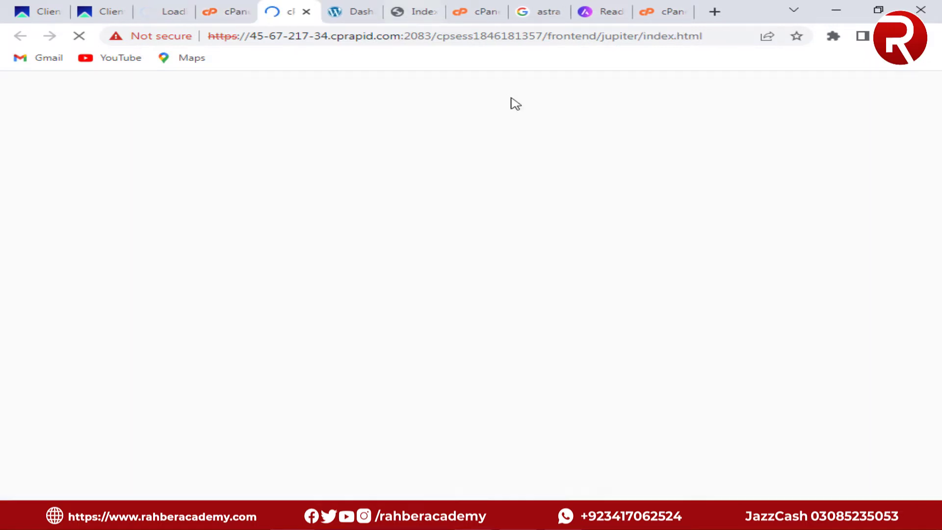
left_click(474, 11)
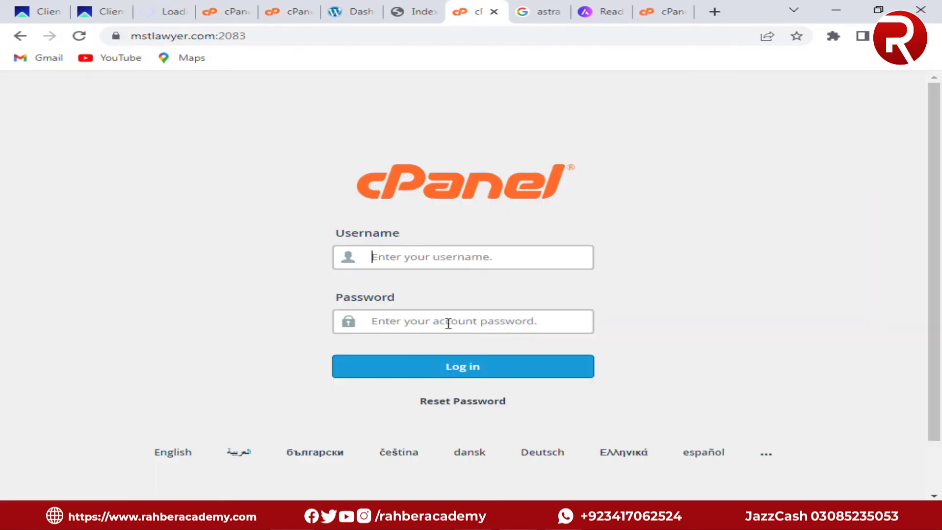
left_click(282, 10)
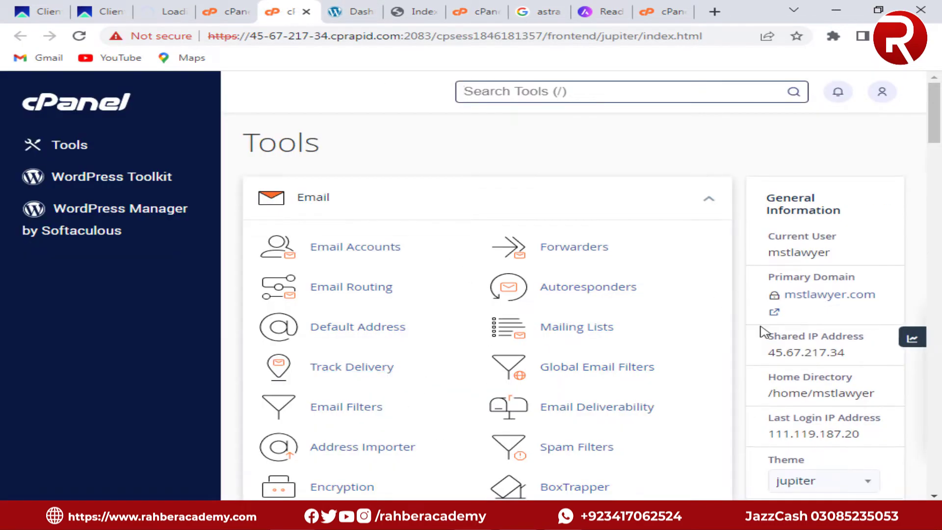
Look through the tool groups on the cPanel Tools page, from Email down to Softaculous Apps Installer
scroll(726, 344, "down", 10)
scroll(697, 364, "down", 5)
scroll(694, 362, "up", 20)
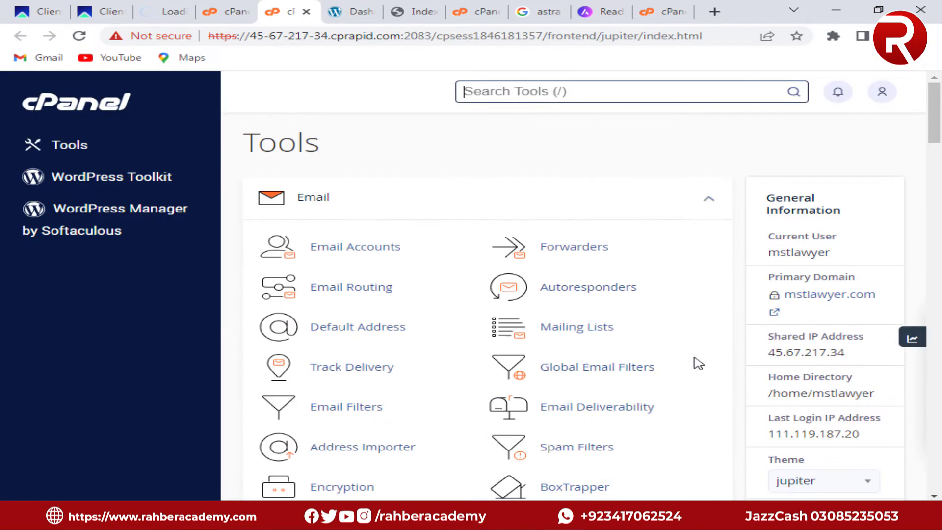
scroll(468, 337, "down", 20)
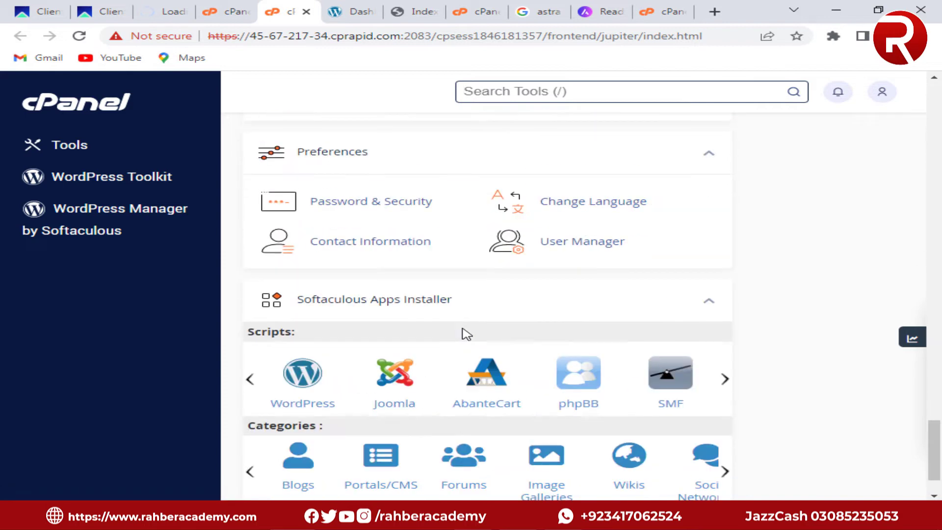
left_click(103, 10)
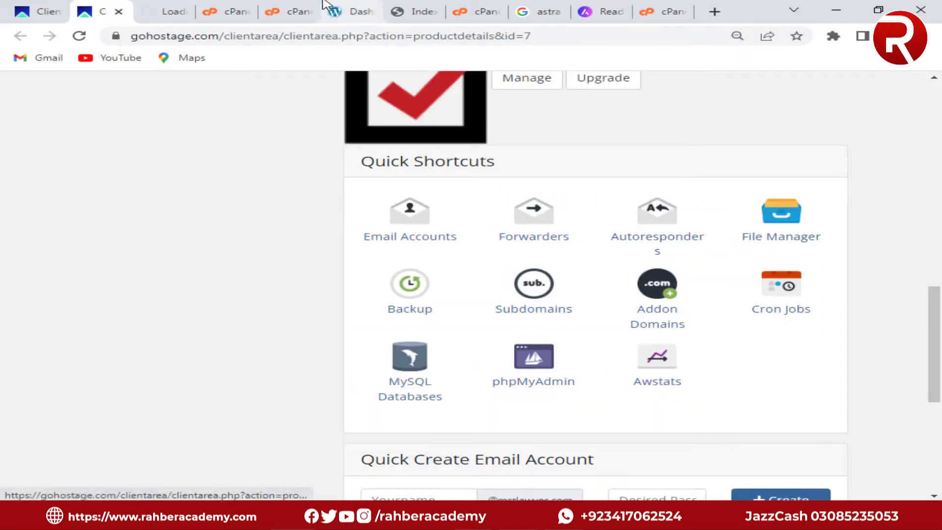
left_click(285, 7)
scroll(523, 332, "up", 15)
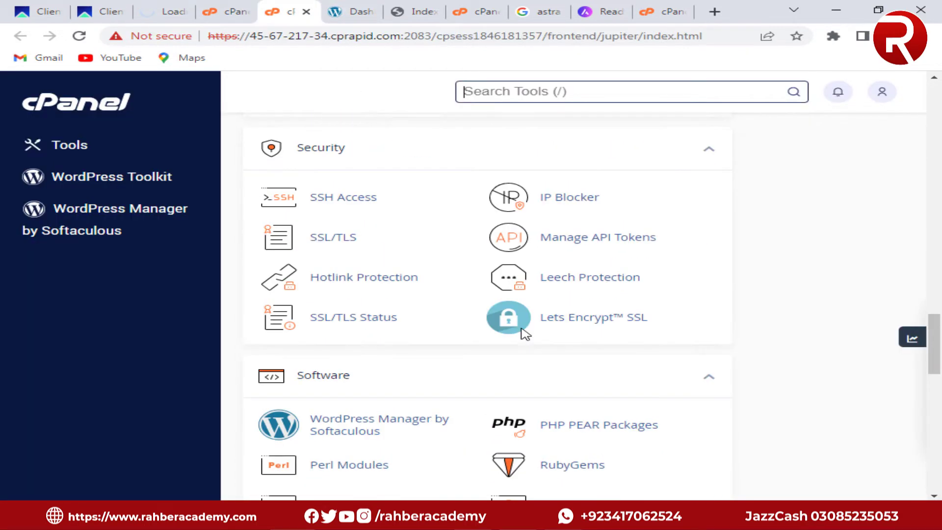
scroll(523, 335, "up", 8)
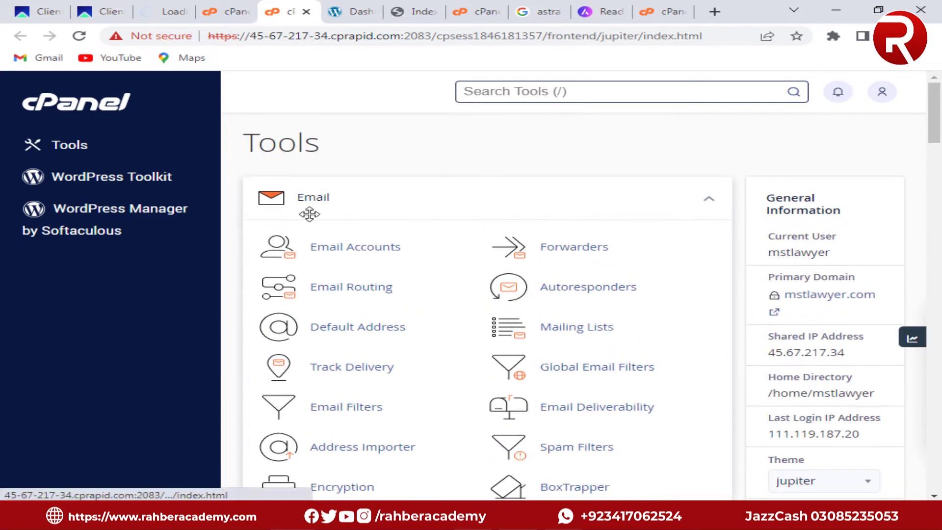
Collapse the Email group, examine the Files and Databases groups, and recheck public_html in File Manager
left_click(710, 199)
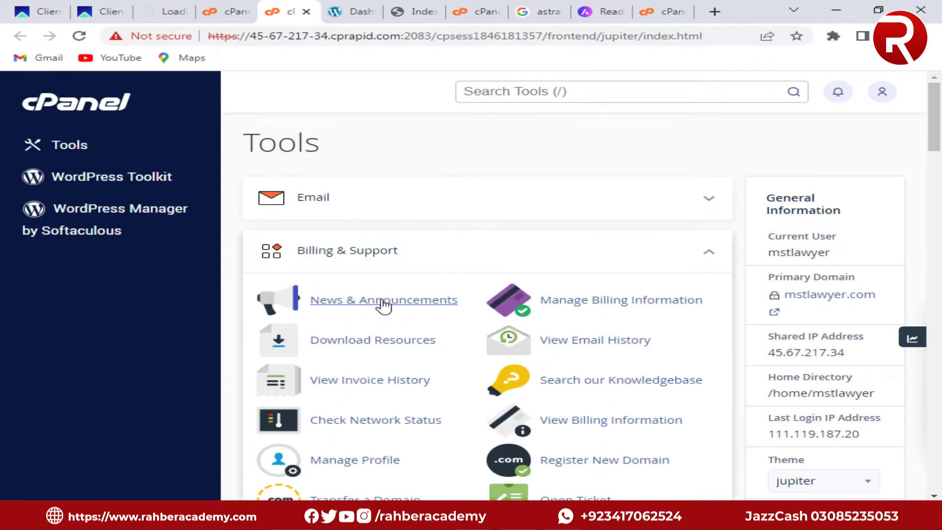
scroll(387, 319, "down", 4)
scroll(395, 338, "down", 4)
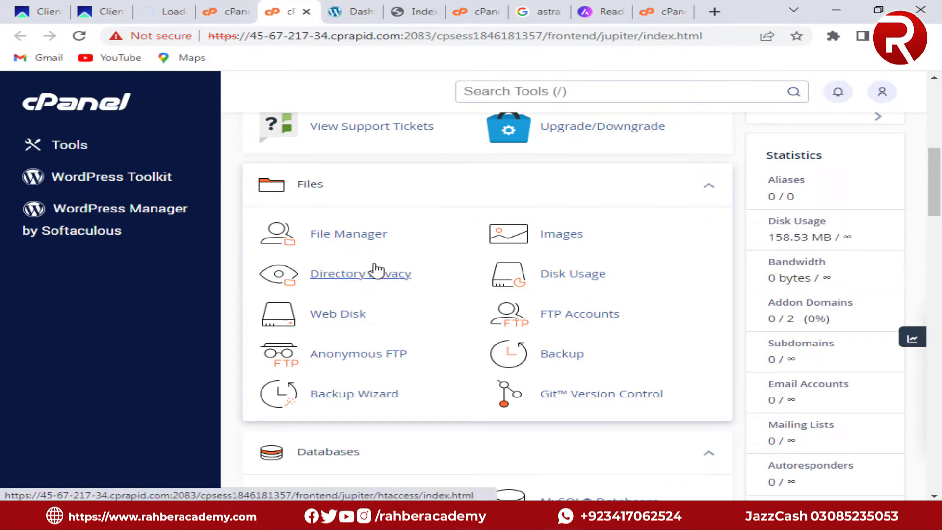
left_click(106, 8)
left_click(802, 239)
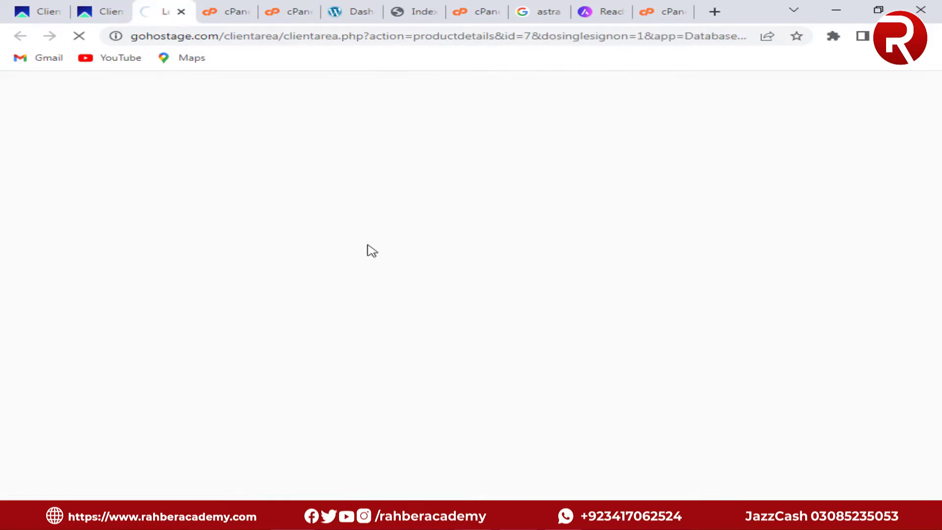
left_click(229, 6)
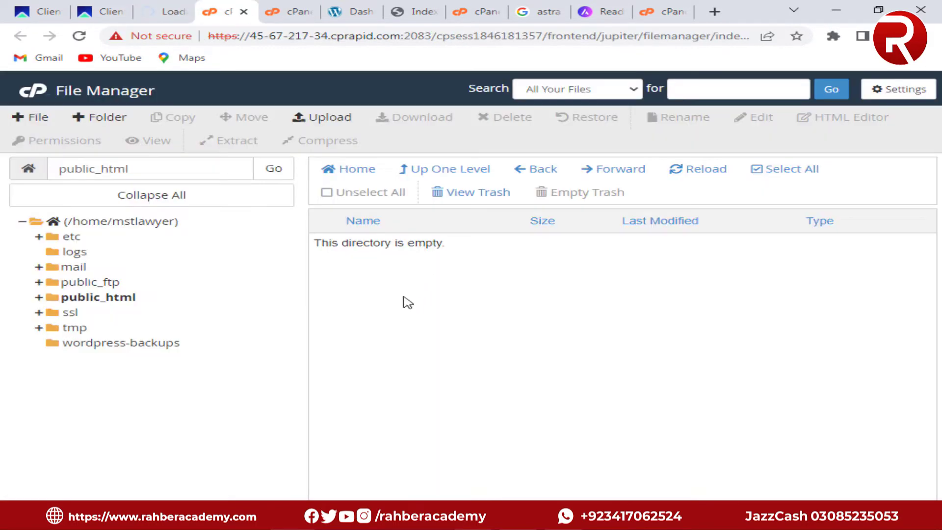
left_click(292, 10)
scroll(387, 431, "down", 3)
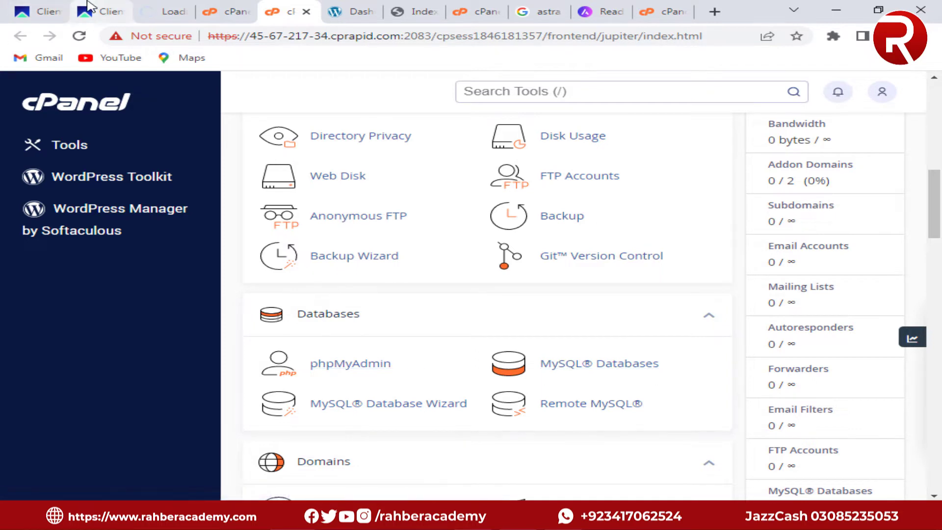
Examine the Domains and Metrics tool groups on the cPanel Tools page
left_click(100, 11)
left_click(228, 10)
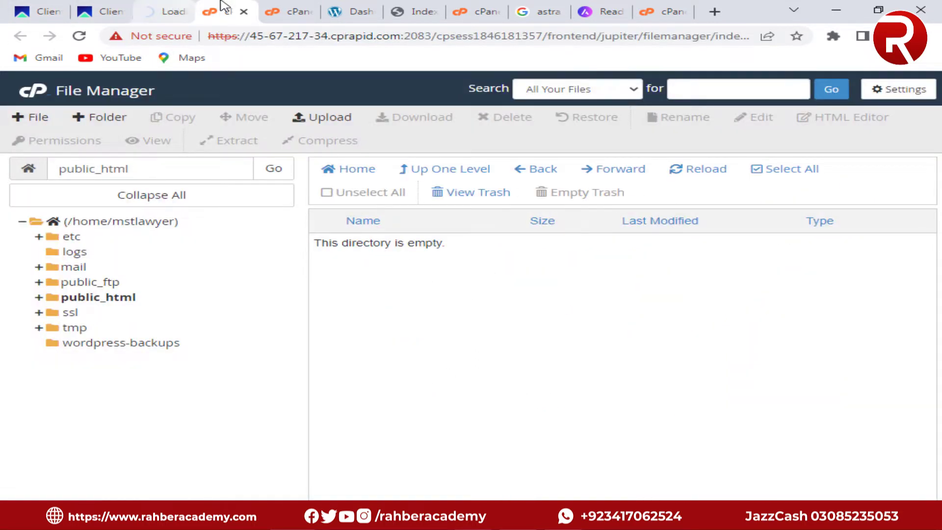
left_click(290, 8)
scroll(442, 446, "down", 3)
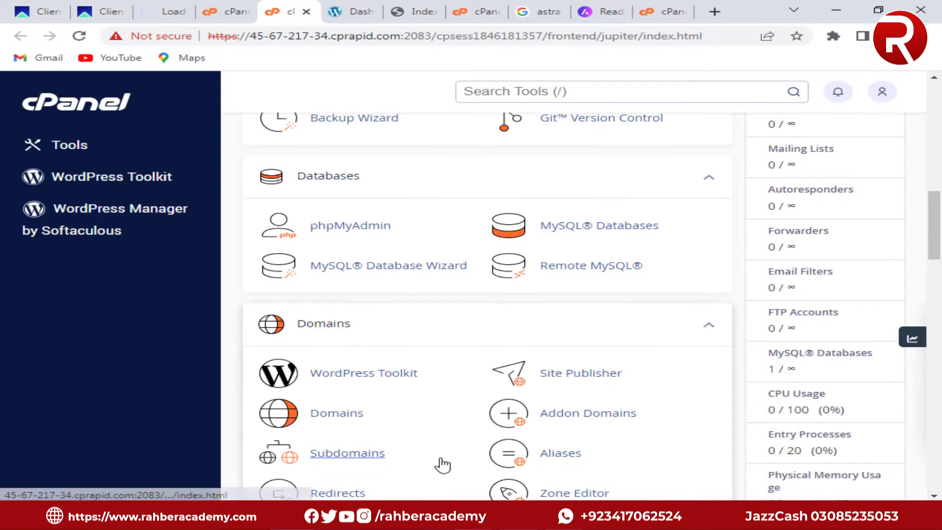
scroll(444, 476, "down", 5)
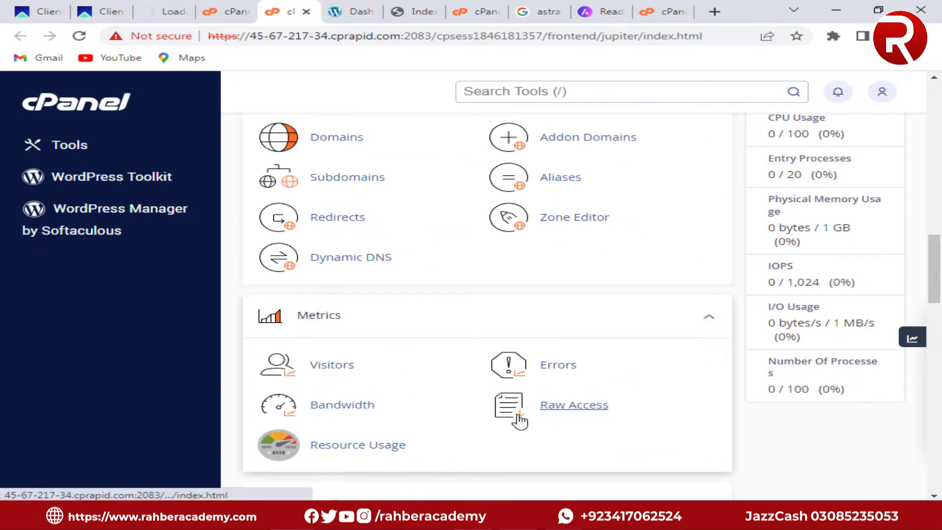
scroll(610, 436, "down", 5)
scroll(610, 435, "down", 3)
Review the Quick Shortcuts and Billing Overview sections on the hosting product's details page
left_click(103, 11)
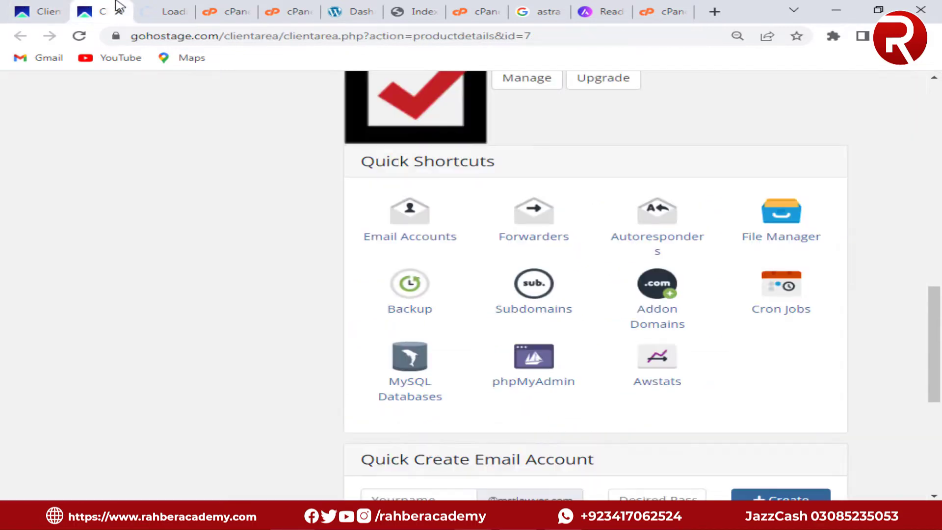
scroll(680, 423, "down", 2)
scroll(681, 423, "down", 3)
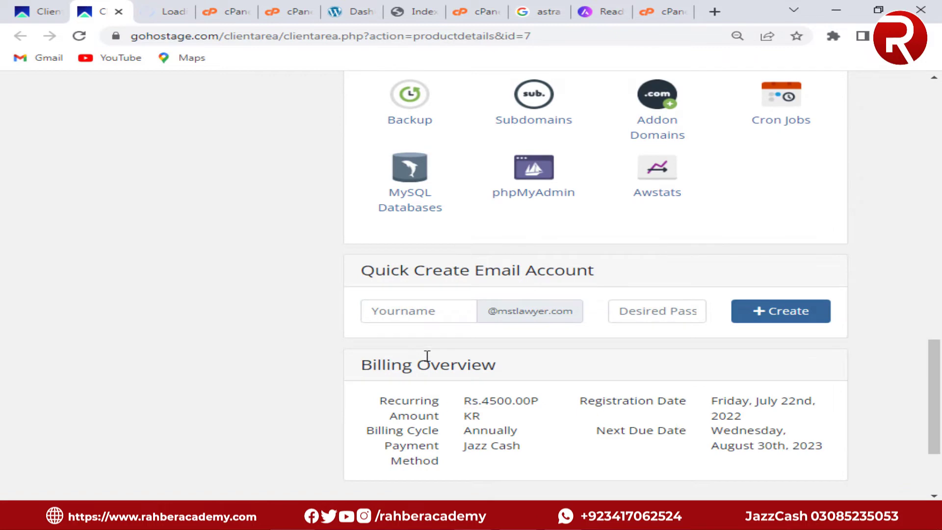
scroll(535, 371, "up", 5)
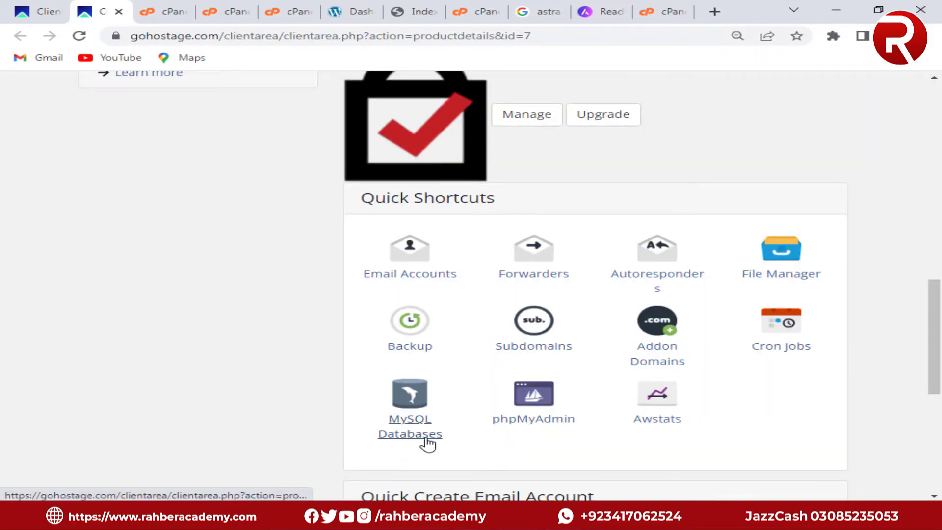
scroll(422, 444, "down", 1)
Switch to the MySQL Databases page and examine its current databases and current users
left_click(172, 12)
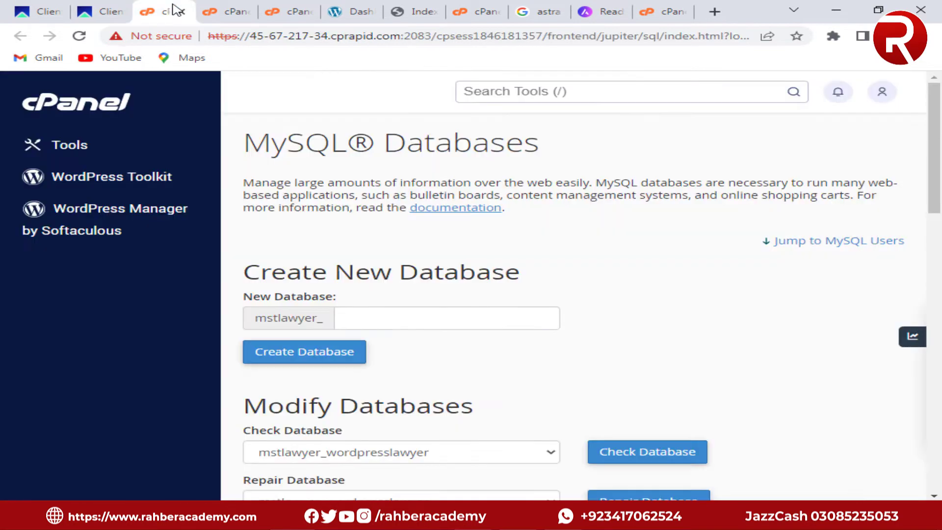
scroll(620, 418, "down", 15)
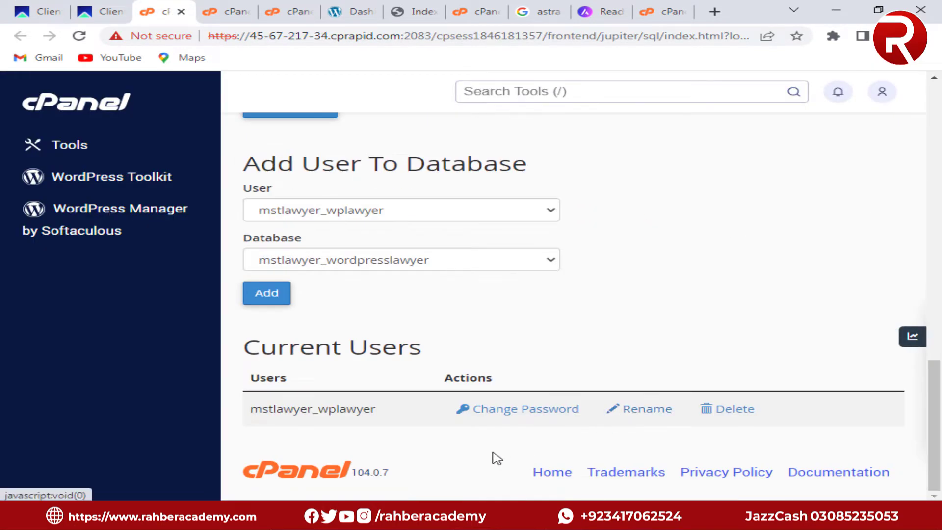
scroll(496, 467, "up", 7)
scroll(501, 484, "up", 7)
scroll(459, 480, "down", 1)
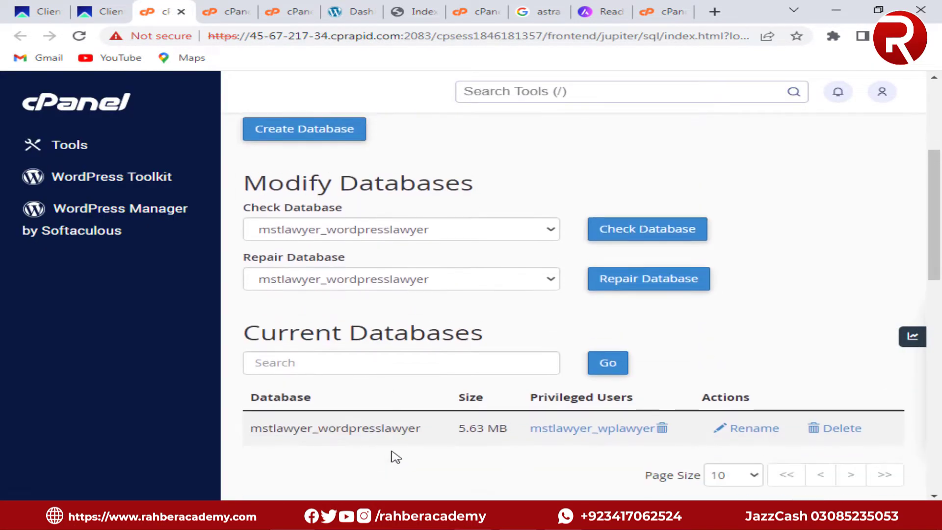
left_click_drag(322, 391, 243, 393)
scroll(427, 401, "down", 9)
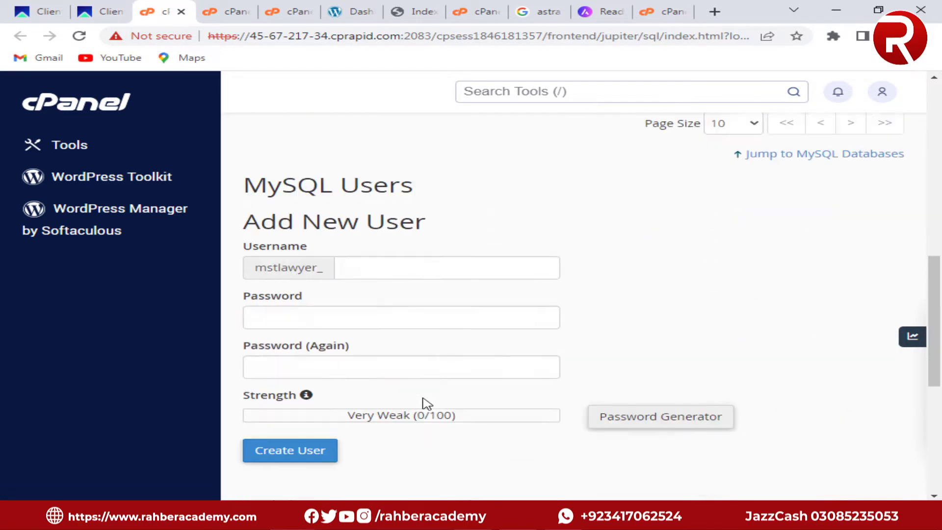
scroll(435, 432, "down", 4)
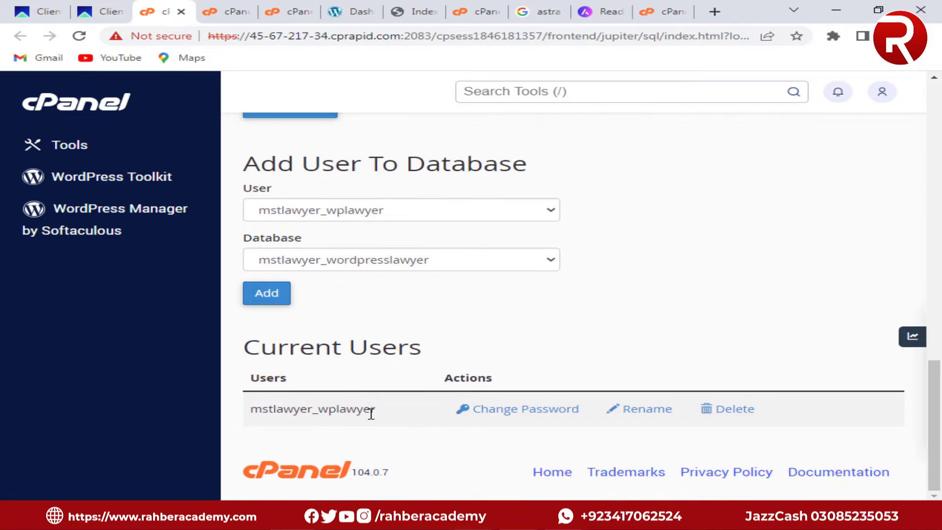
Permanently delete the MySQL user mstlawyer_wplawyer and return to the databases page
left_click(738, 414)
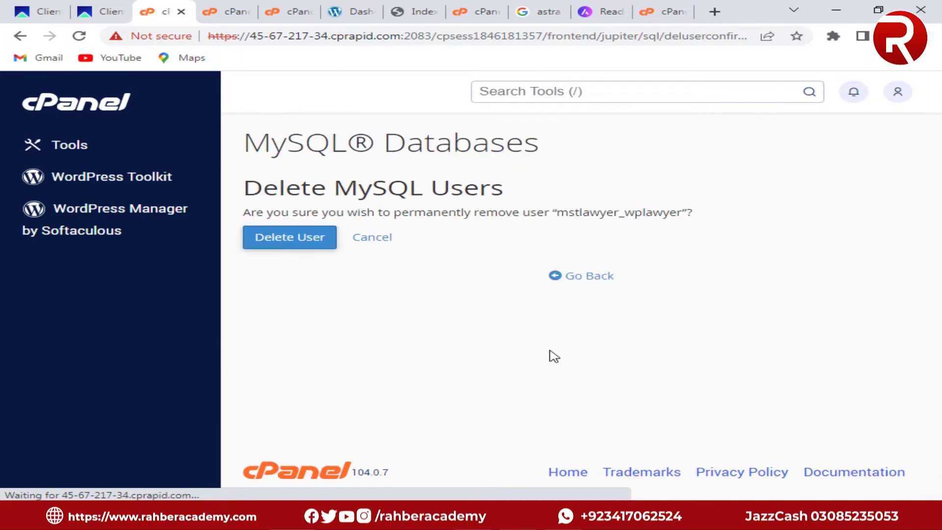
left_click(290, 239)
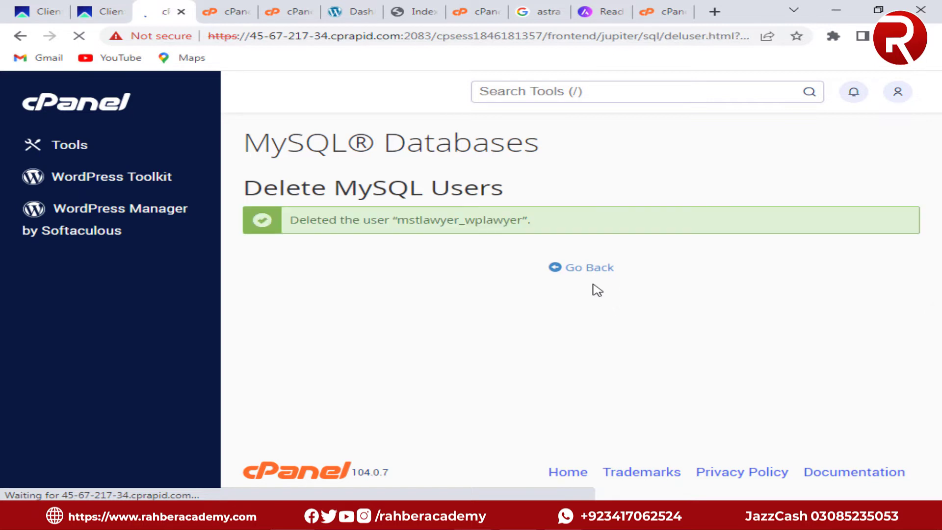
left_click(581, 269)
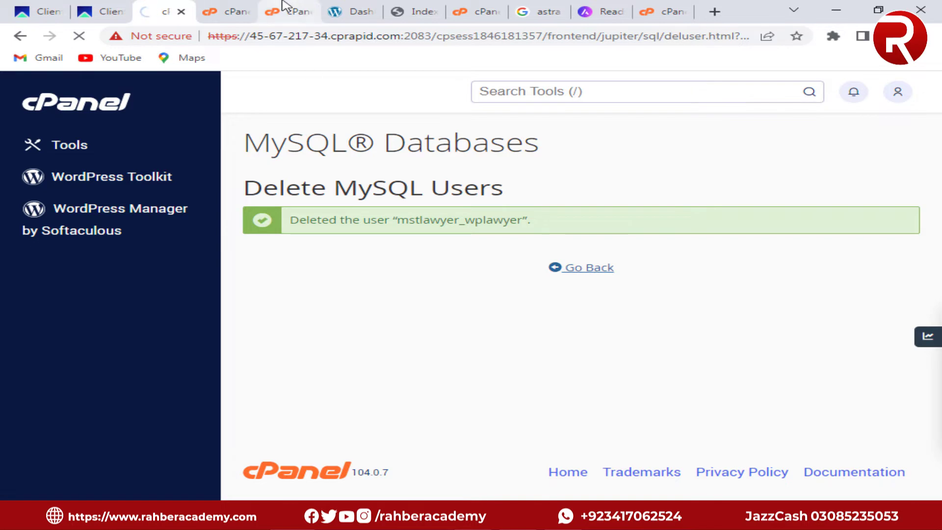
View the mstlawyer.com index page and reopen the public_html folder in File Manager to check its contents
left_click(353, 11)
left_click(426, 9)
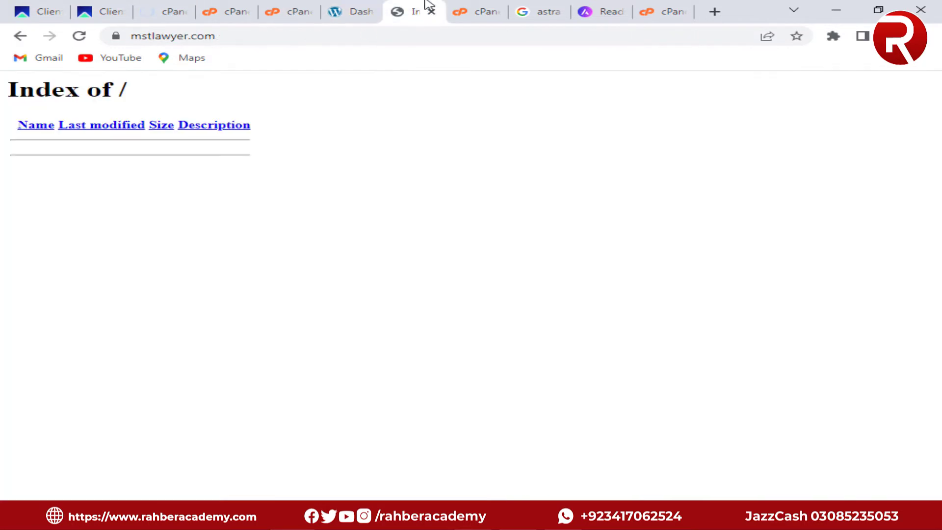
left_click(227, 11)
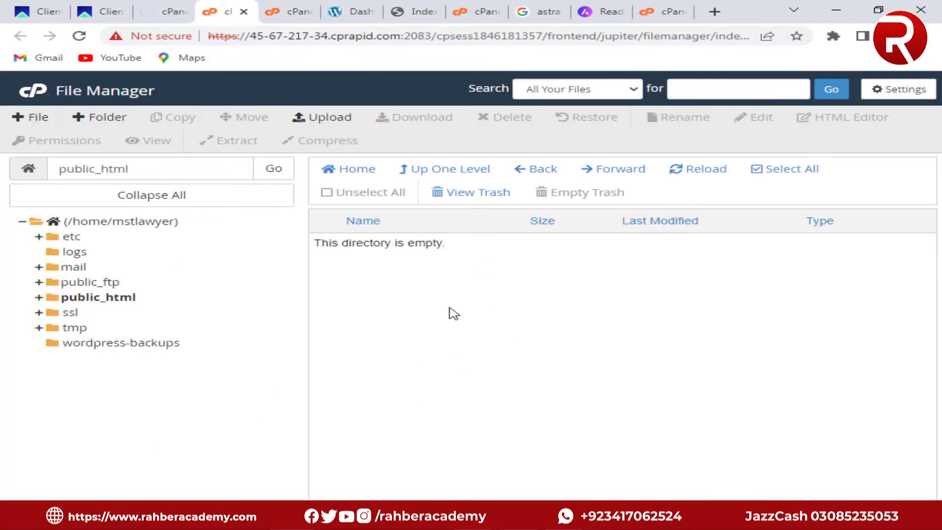
left_click(98, 300)
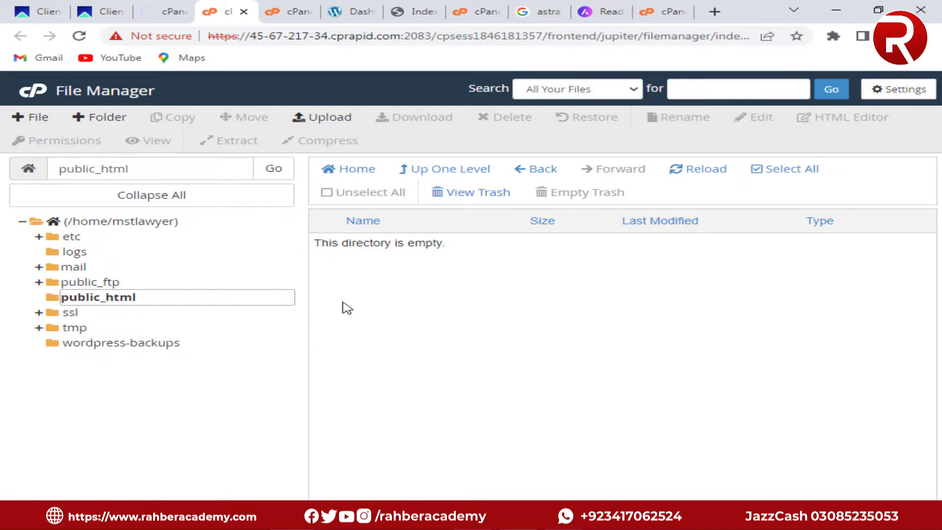
Return to MySQL Databases, check the current users, and permanently delete the database mstlawyer_wordpresslawyer
left_click(599, 270)
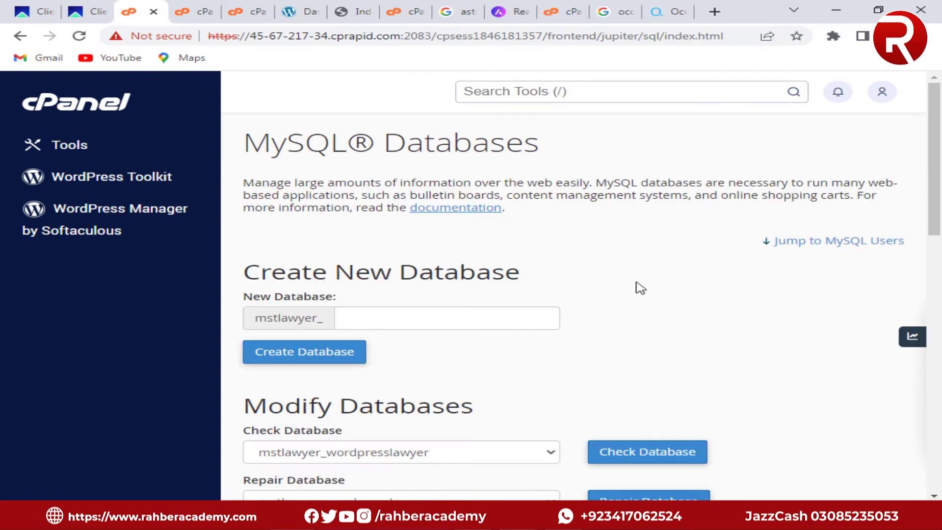
scroll(638, 286, "down", 4)
scroll(638, 288, "down", 8)
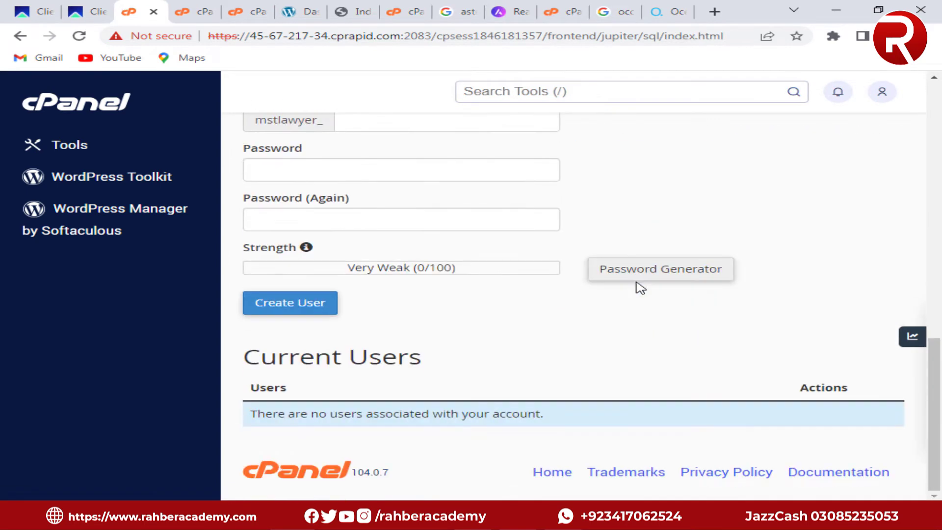
scroll(464, 378, "up", 8)
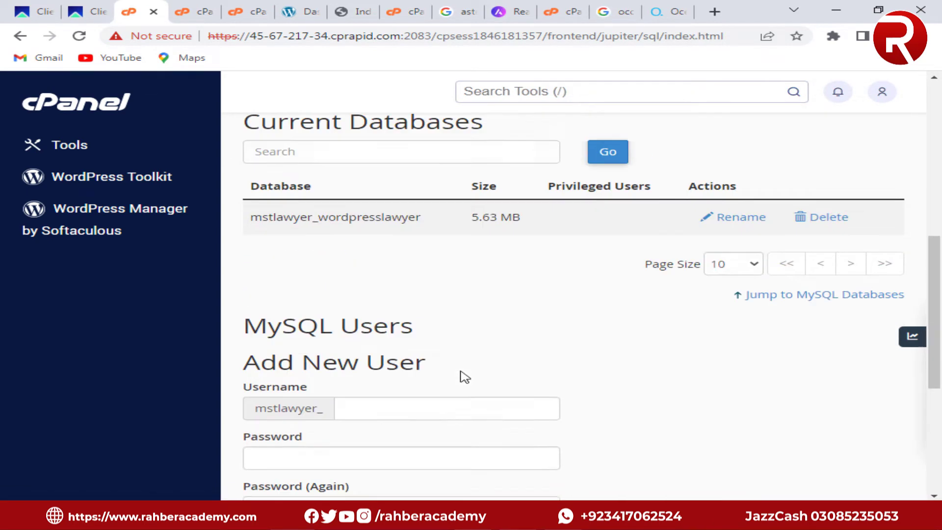
left_click(814, 344)
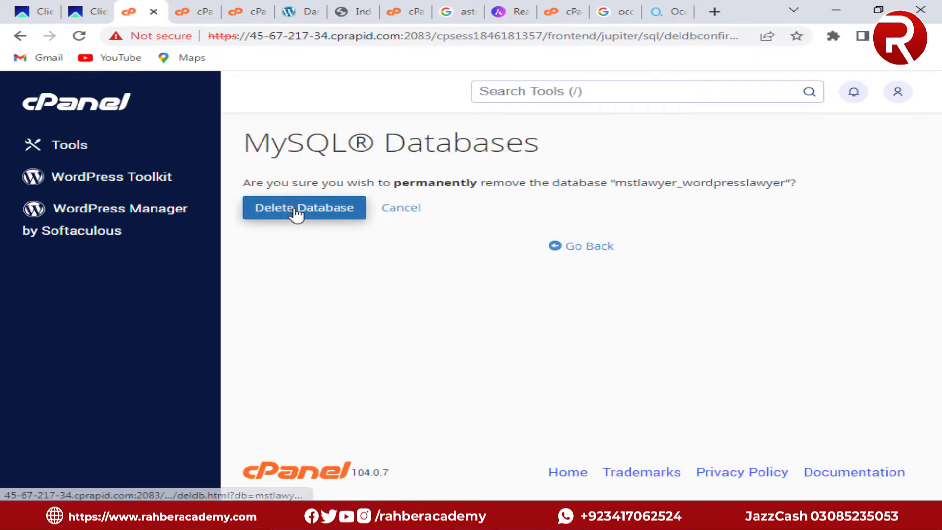
left_click(297, 208)
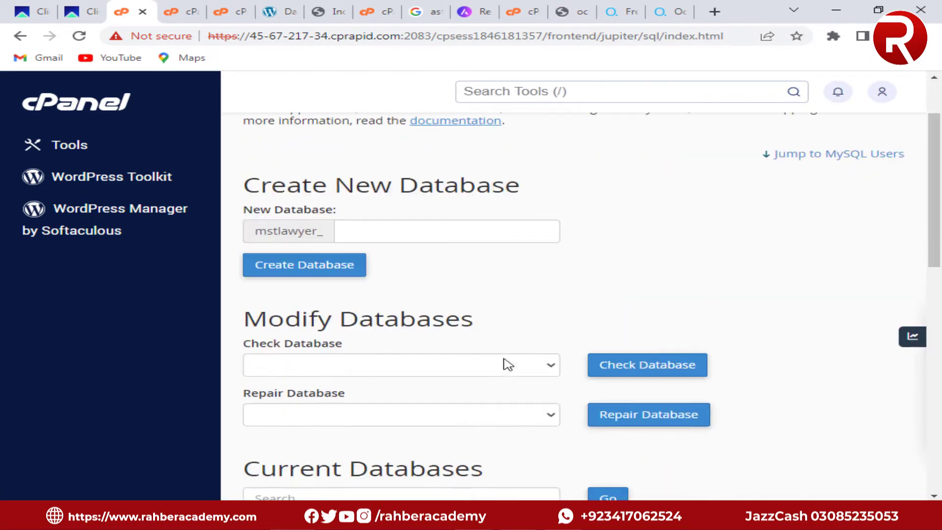
Check the remaining MySQL databases and users, and return to the cPanel Tools home page
scroll(510, 373, "down", 5)
scroll(510, 388, "down", 7)
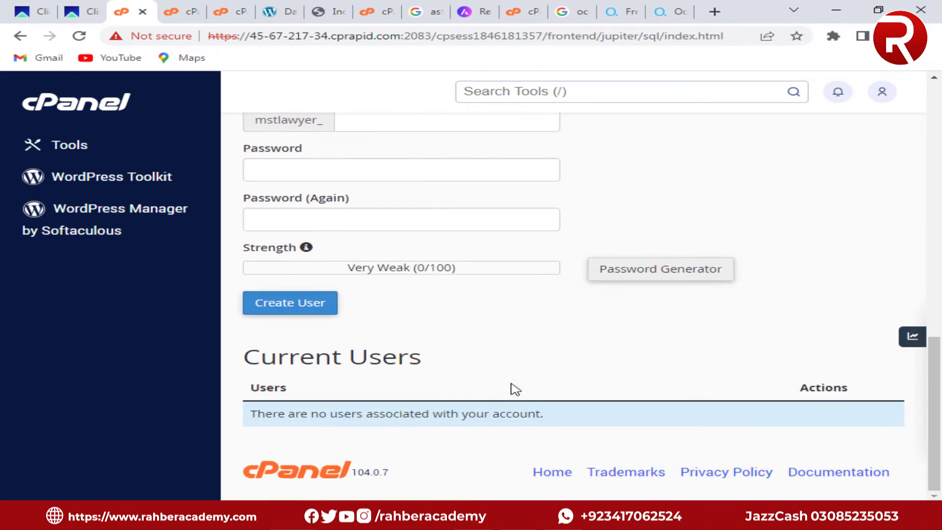
scroll(511, 387, "up", 6)
scroll(511, 374, "up", 8)
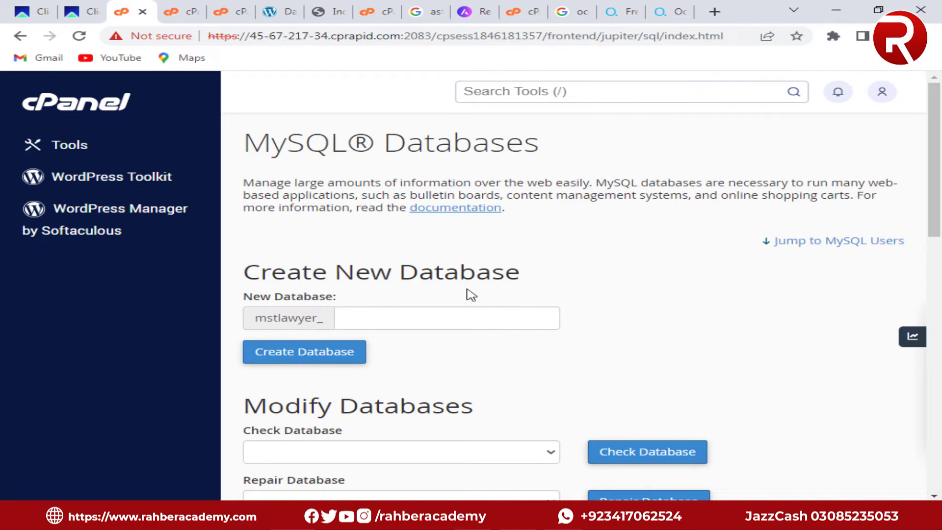
left_click(254, 11)
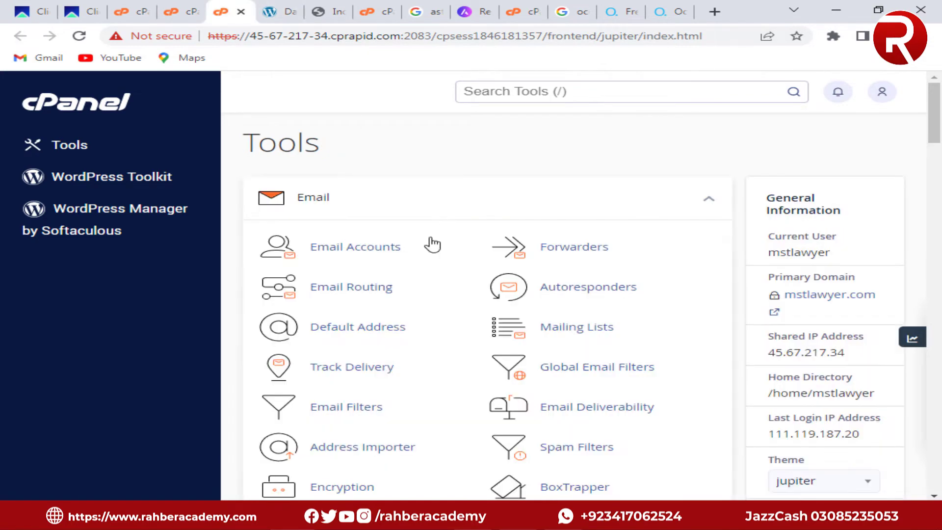
Open WordPress Manager by Softaculous from the software section of the cPanel Tools page
scroll(466, 295, "down", 10)
scroll(469, 294, "up", 6)
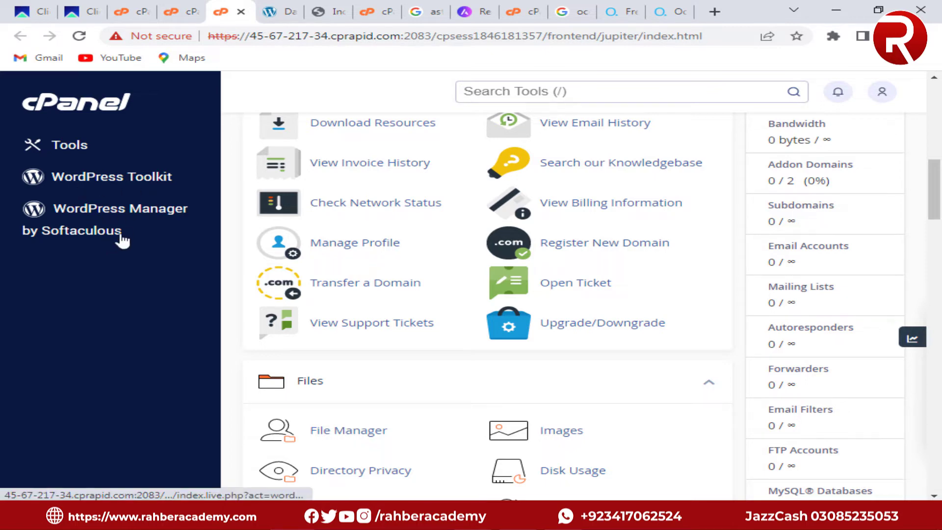
left_click(182, 9)
left_click(133, 4)
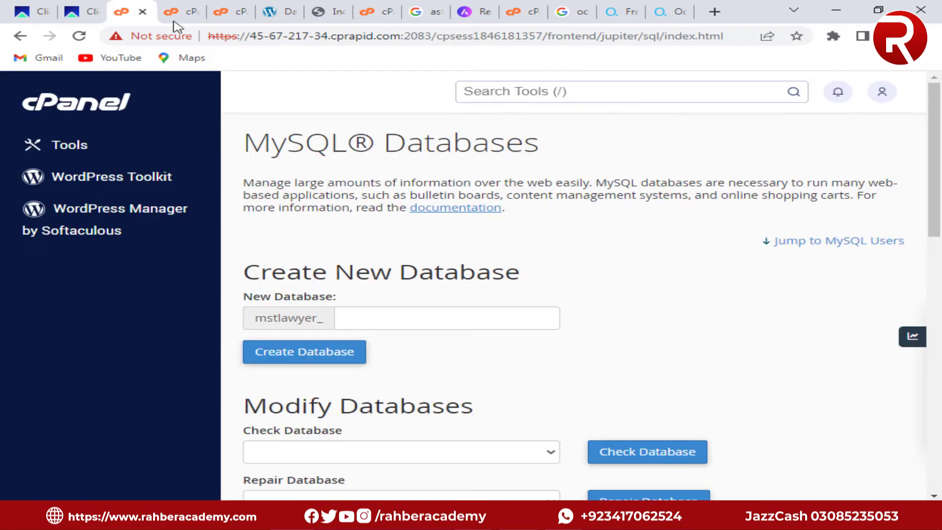
left_click(222, 5)
scroll(420, 361, "down", 10)
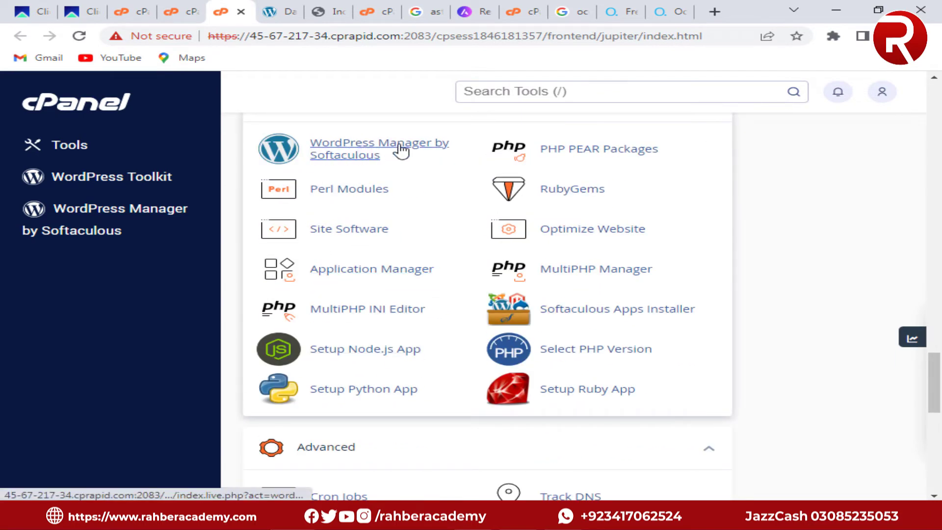
left_click(359, 150)
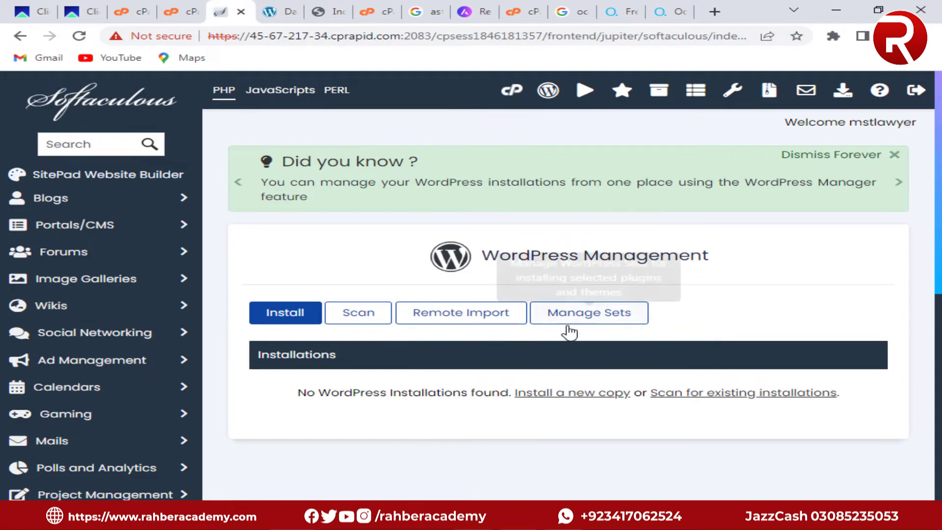
Check the Softaculous scan page for installations from other auto installers, and recheck the public_html folder in File Manager
left_click(357, 312)
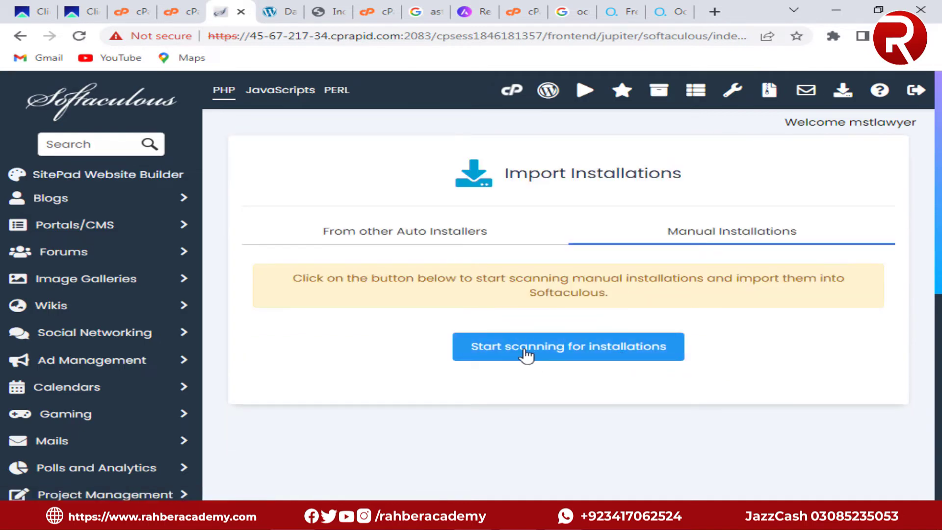
left_click(407, 223)
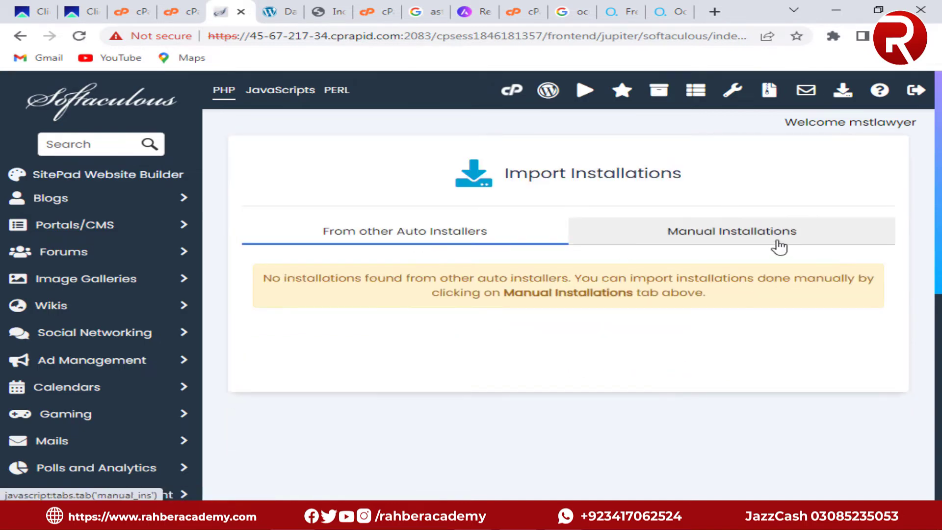
left_click(177, 14)
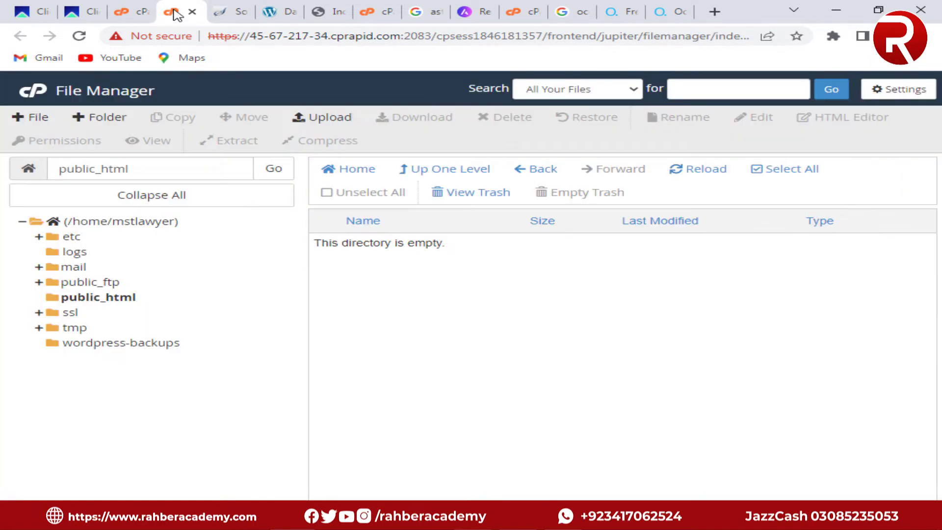
Return to the MySQL Databases page, open WordPress Toolkit and scan the account for existing WordPress websites
left_click(139, 8)
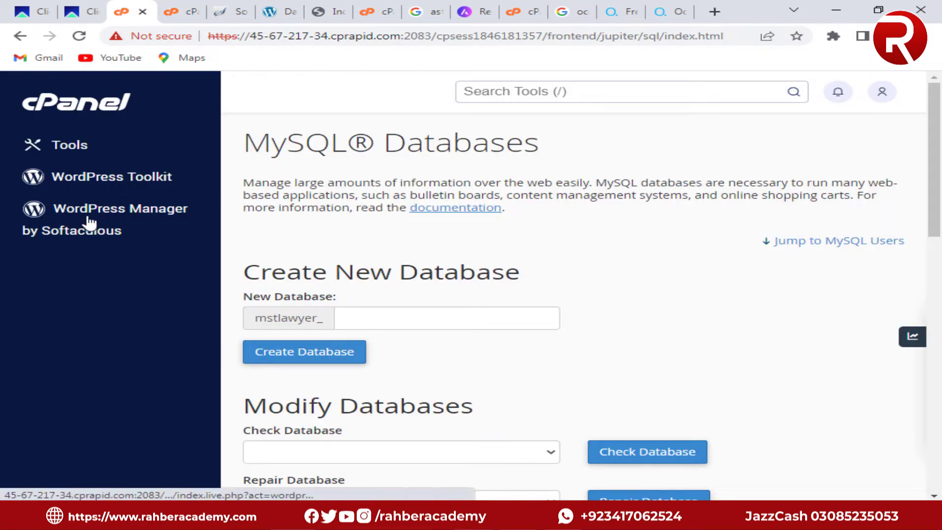
left_click(97, 183)
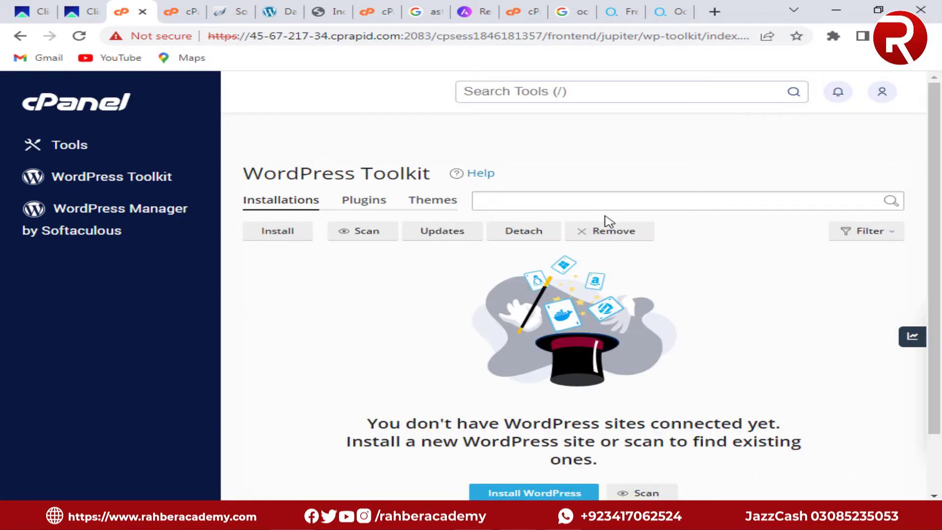
scroll(638, 295, "down", 2)
left_click(650, 423)
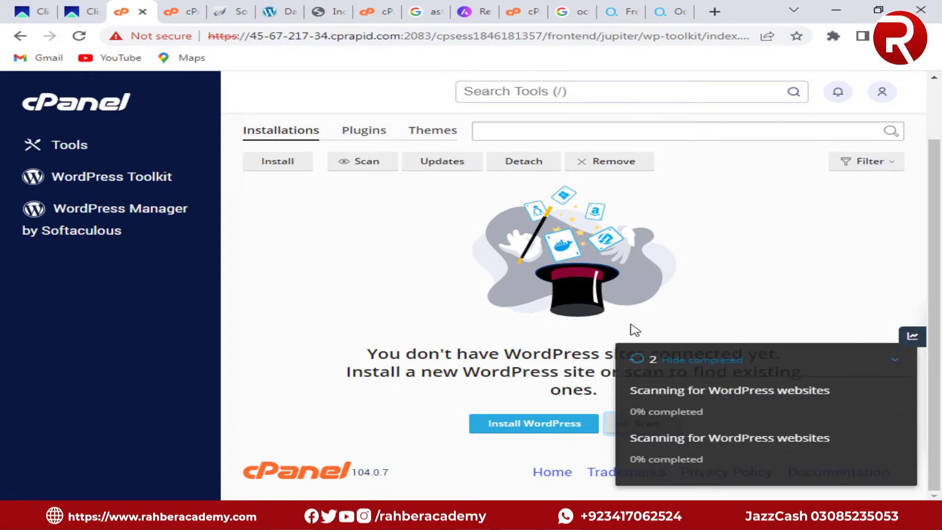
double_click(683, 324)
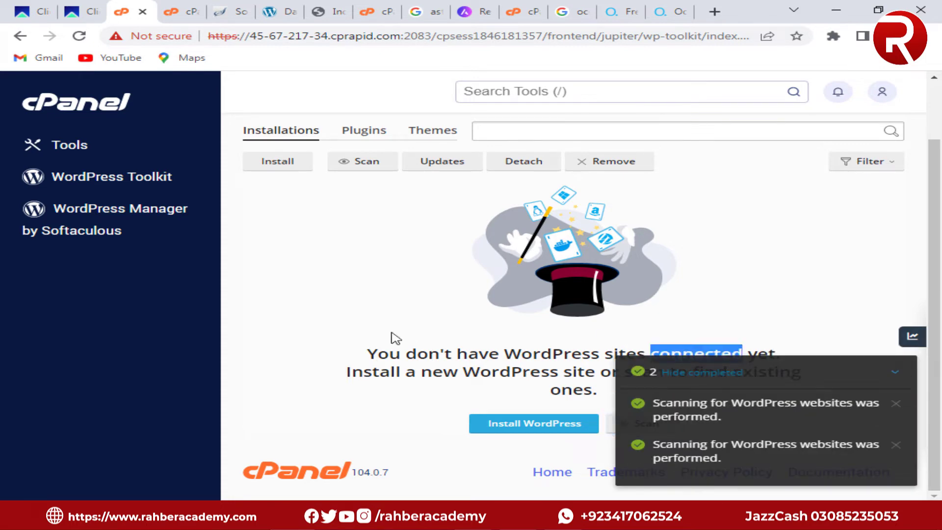
left_click(377, 320)
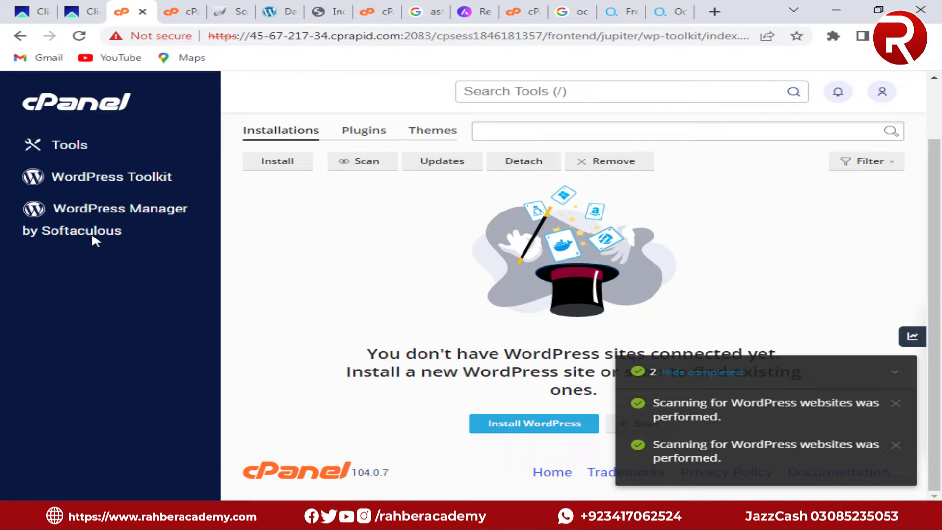
Open WordPress Manager by Softaculous, start a new WordPress installation and look through its form
left_click(77, 221)
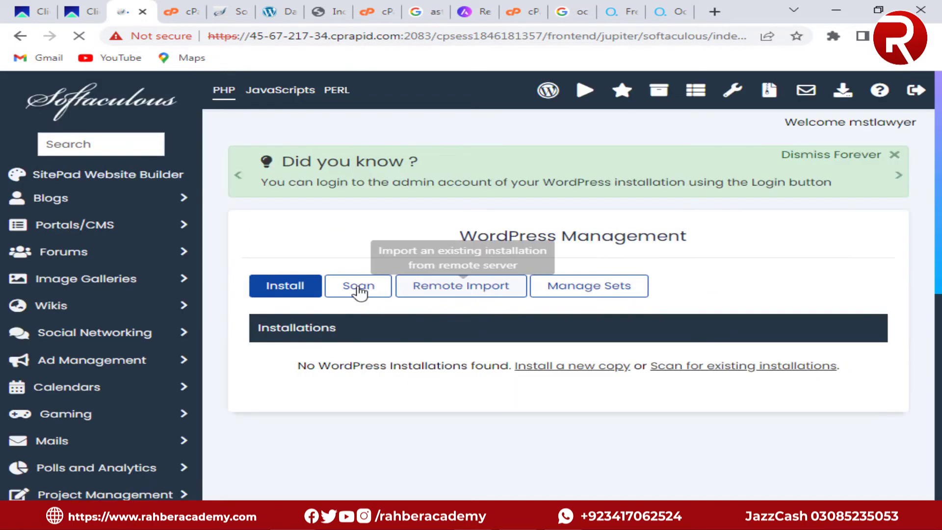
left_click(290, 299)
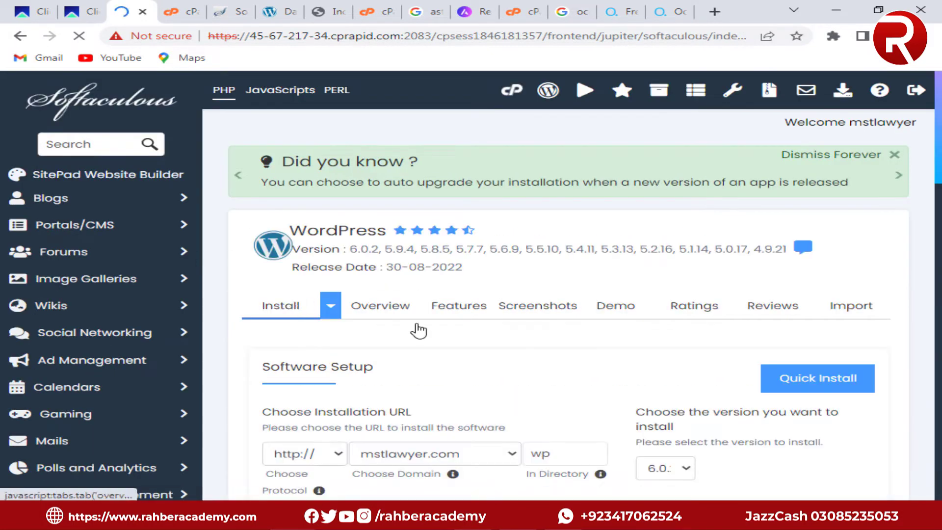
scroll(510, 359, "down", 20)
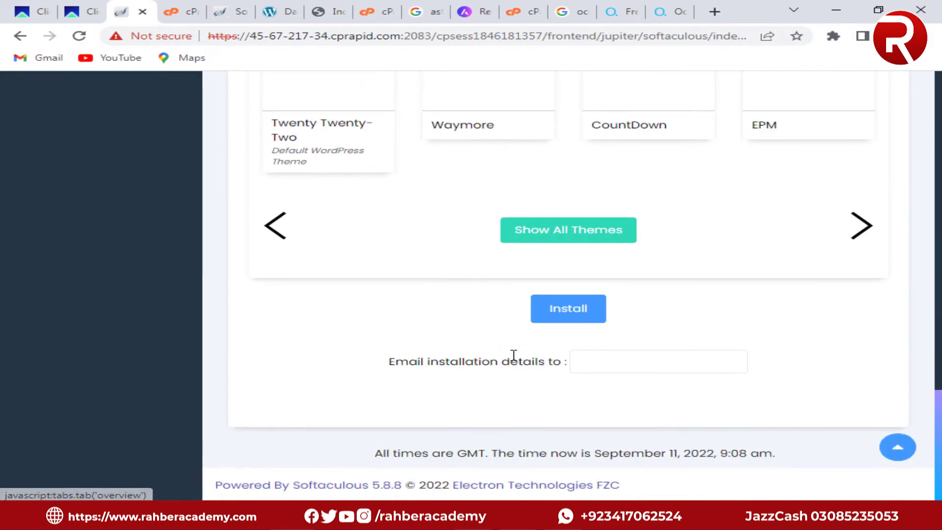
scroll(513, 360, "up", 20)
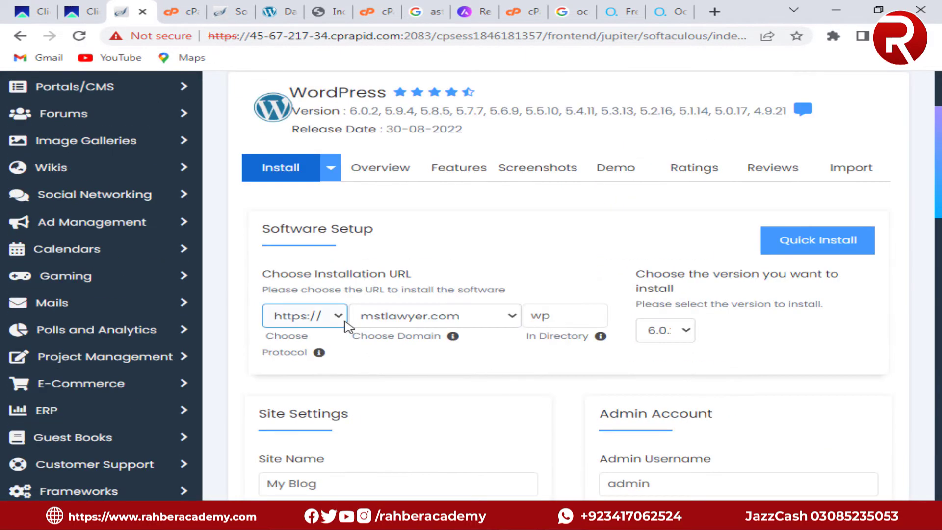
left_click(341, 318)
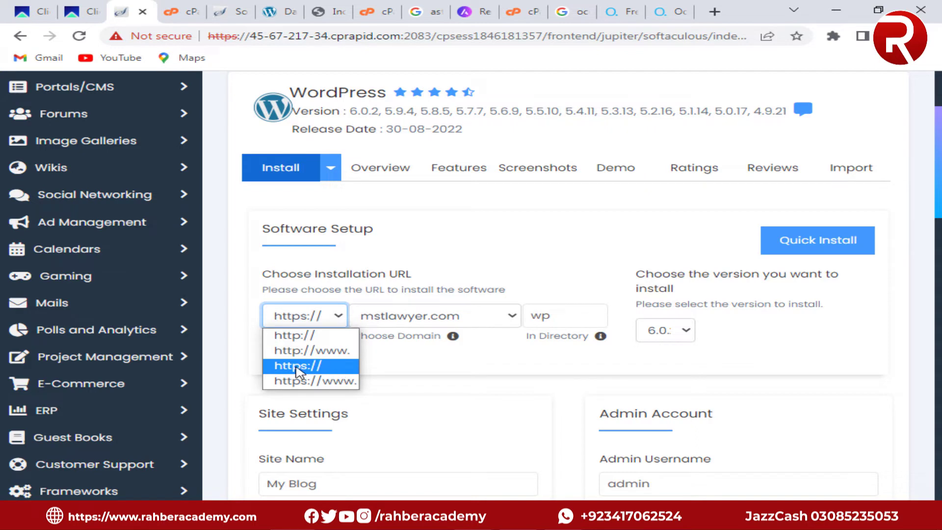
left_click(312, 375)
left_click(466, 319)
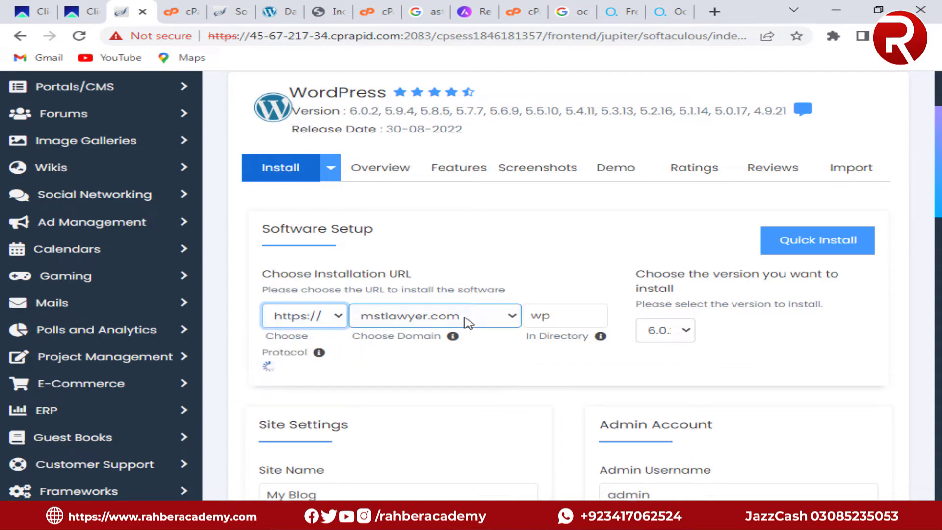
left_click(468, 321)
left_click(588, 315)
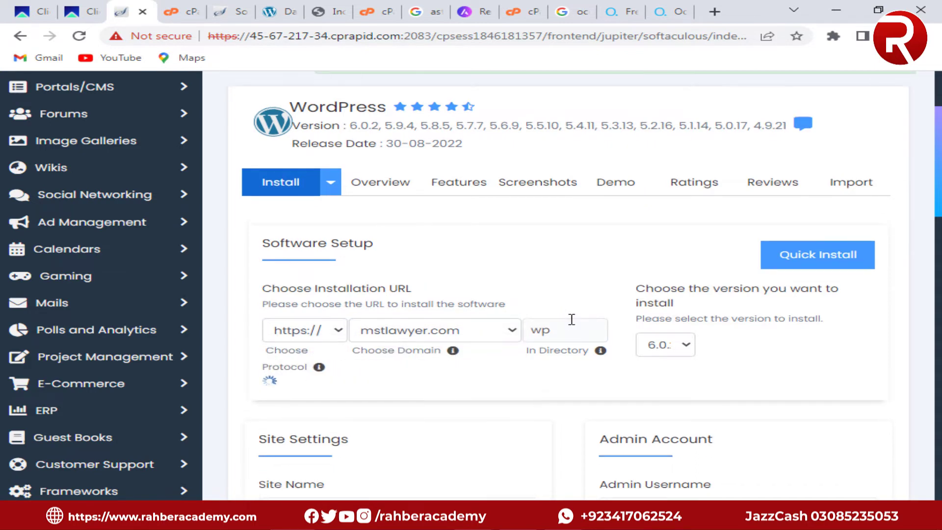
left_click_drag(592, 330, 531, 329)
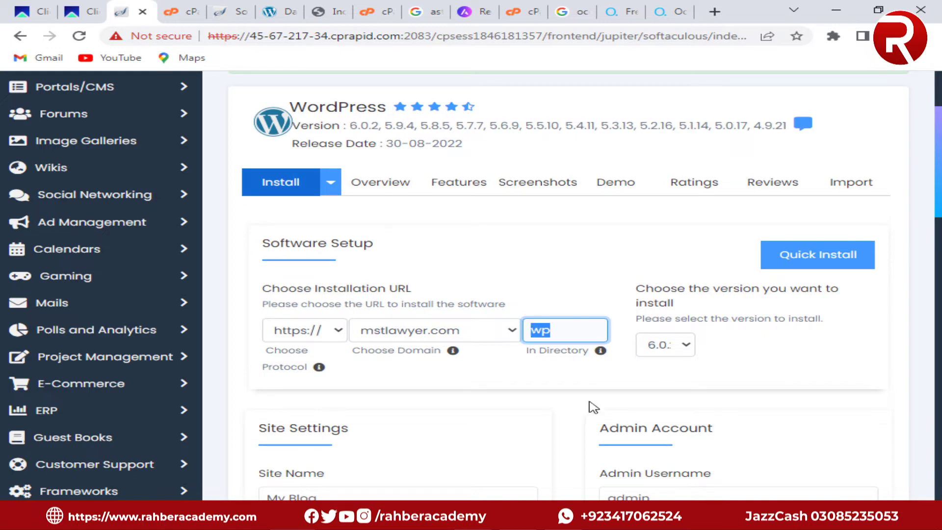
key("BackSpace")
Check the contents of the public_html folder in File Manager and return to the WordPress installation form
left_click(373, 11)
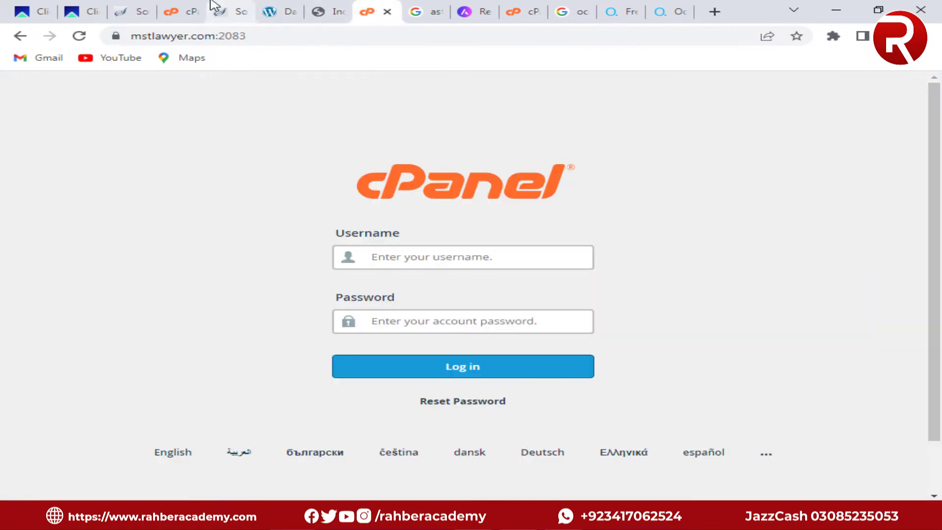
left_click(199, 11)
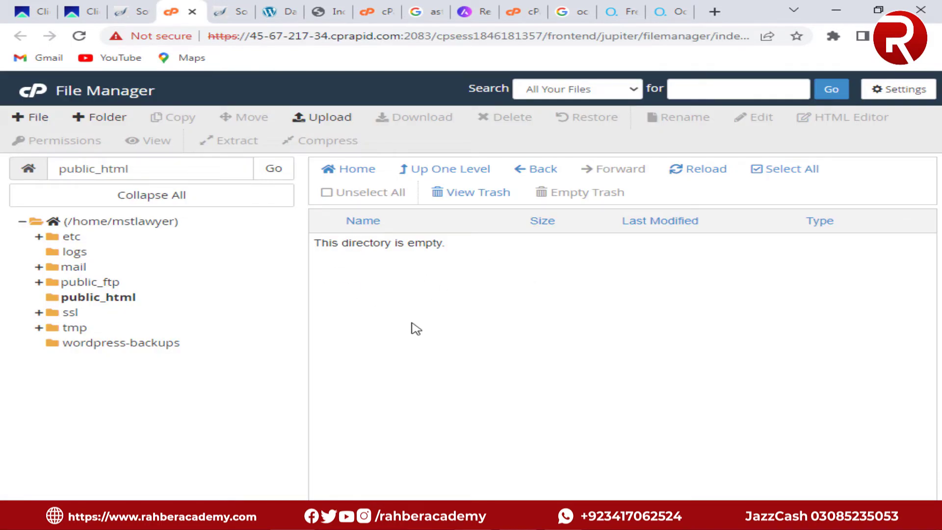
left_click(120, 7)
Choose WordPress version 6.0.2 for the installation
left_click(688, 333)
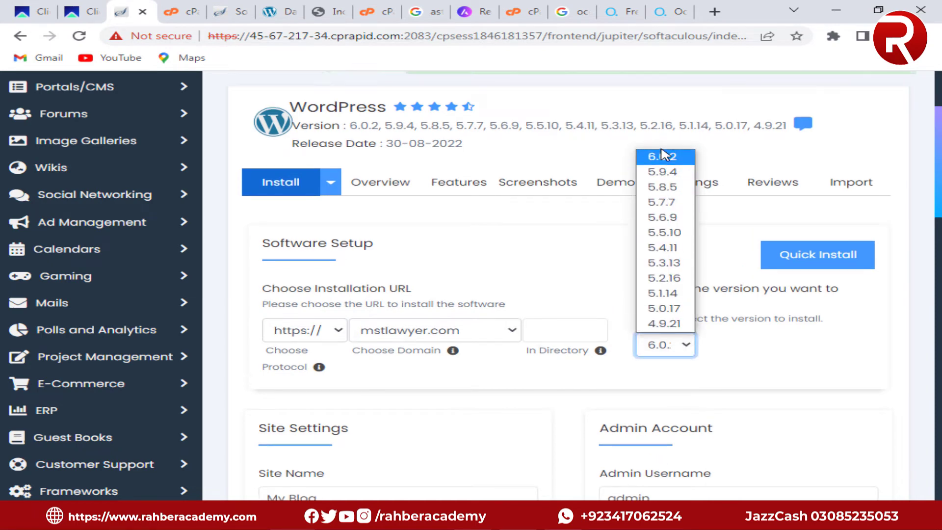
left_click(664, 156)
scroll(553, 368, "down", 3)
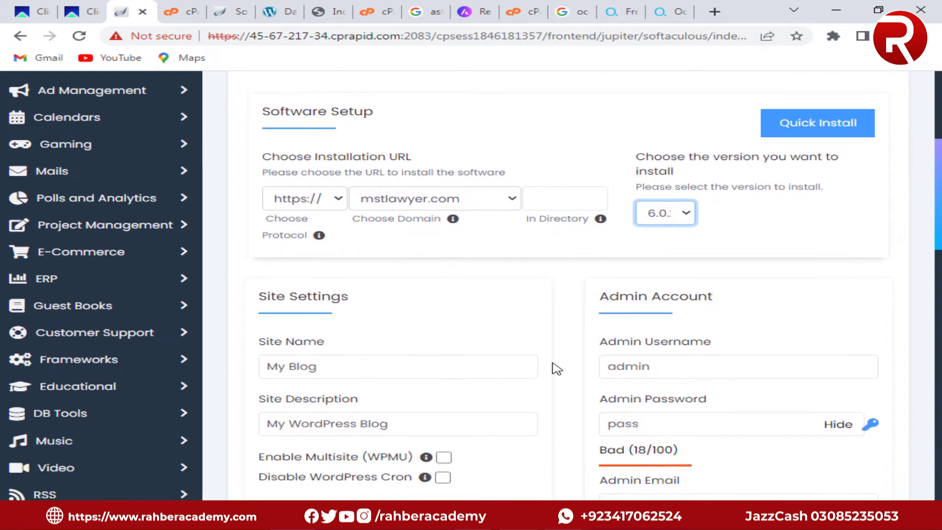
left_click_drag(358, 293, 246, 295)
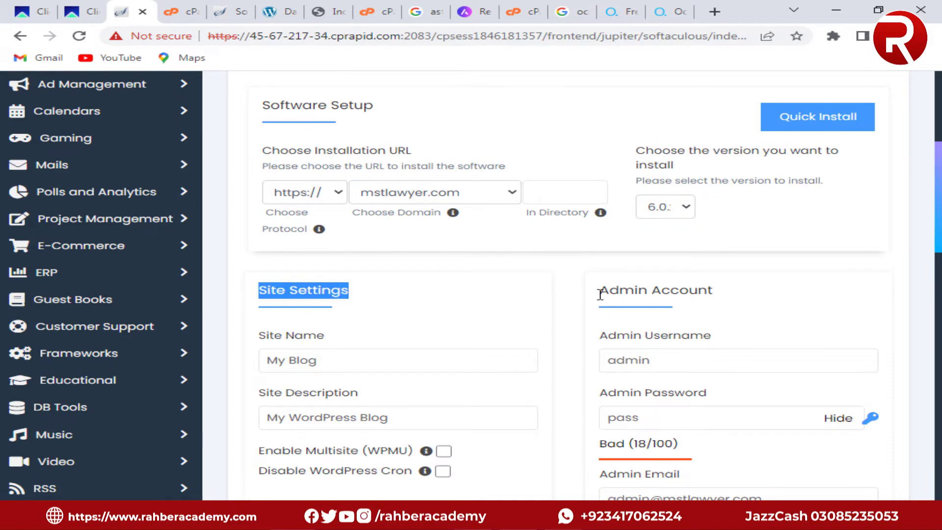
left_click_drag(599, 293, 744, 299)
left_click(744, 299)
Set the site name to Mst Lawyer in the installation's Site Settings
scroll(536, 346, "down", 3)
scroll(461, 319, "up", 2)
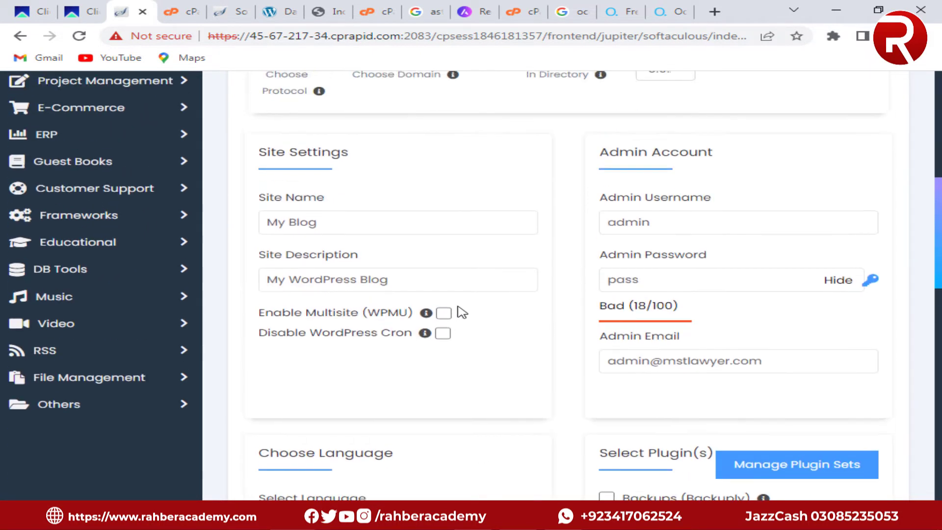
left_click_drag(373, 293, 264, 283)
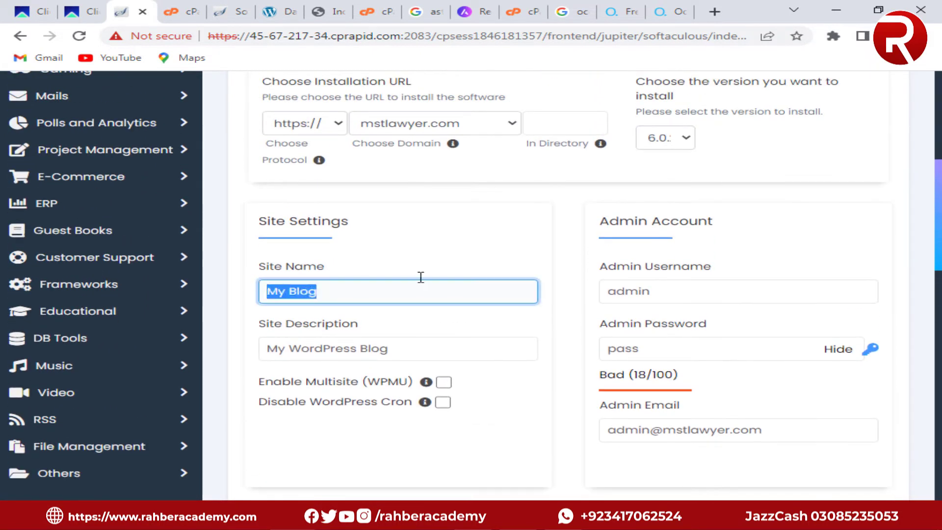
key("BackSpace")
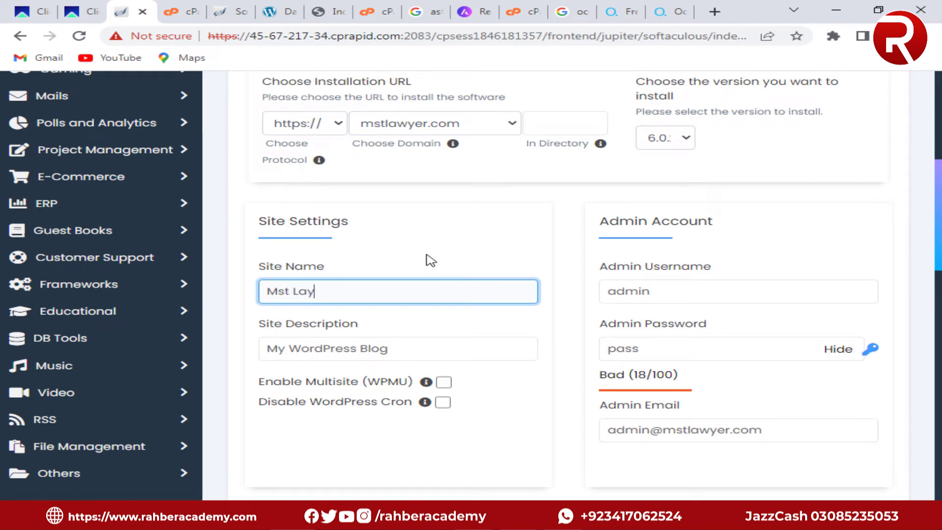
type("Mst Lawyer")
scroll(430, 260, "down", 1)
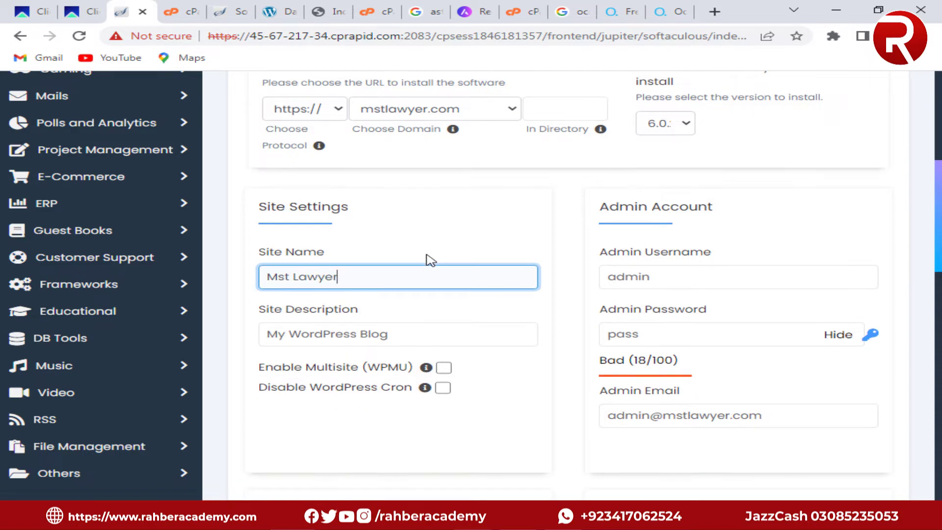
triple_click(412, 339)
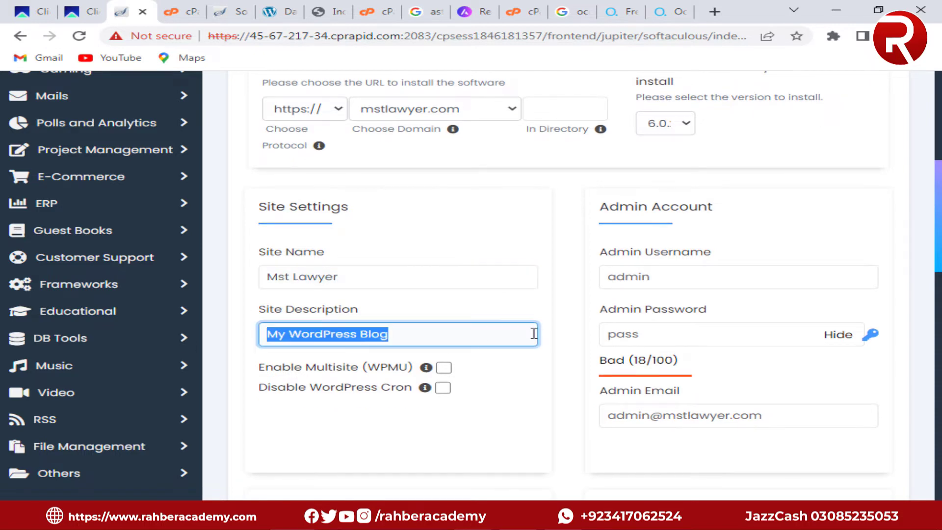
scroll(403, 347, "up", 1)
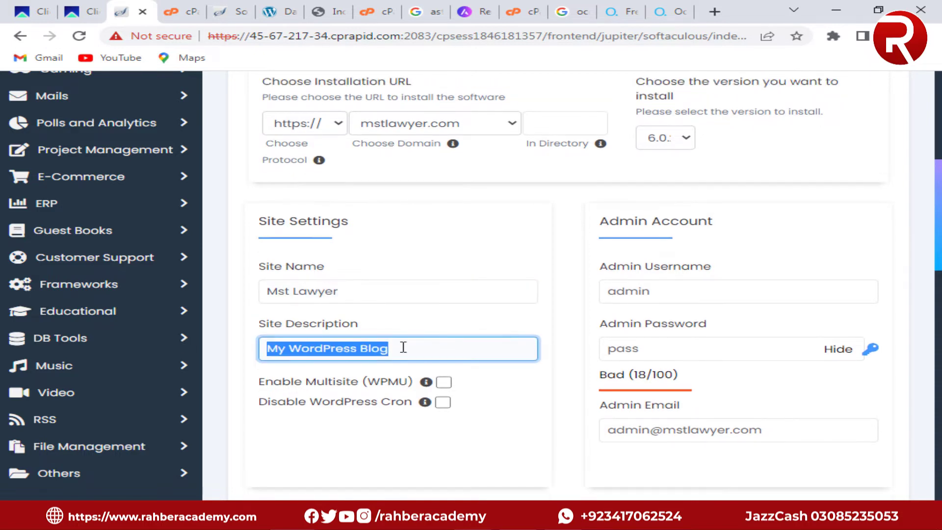
left_click(427, 319)
Replace the default admin username and admin password with new login credentials in the Admin Account section
triple_click(606, 290)
scroll(595, 290, "down", 1)
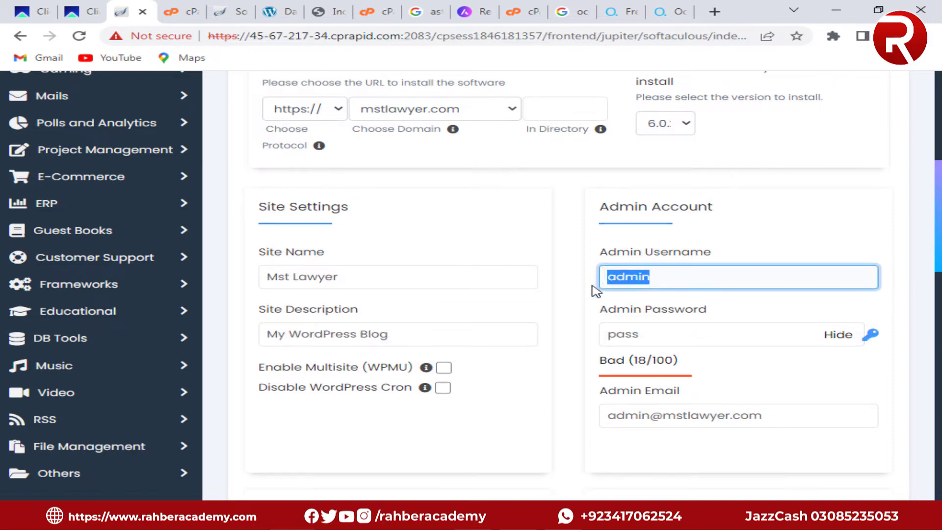
key("Tab")
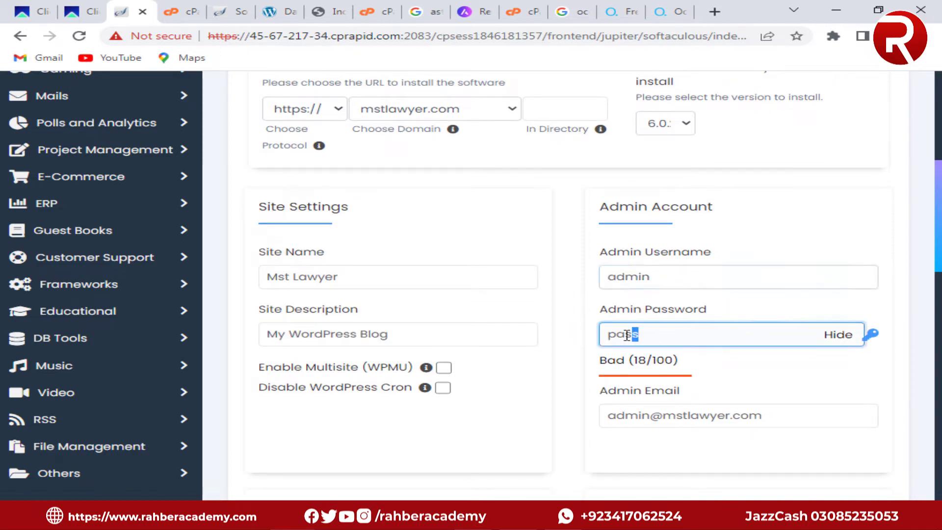
left_click(574, 347)
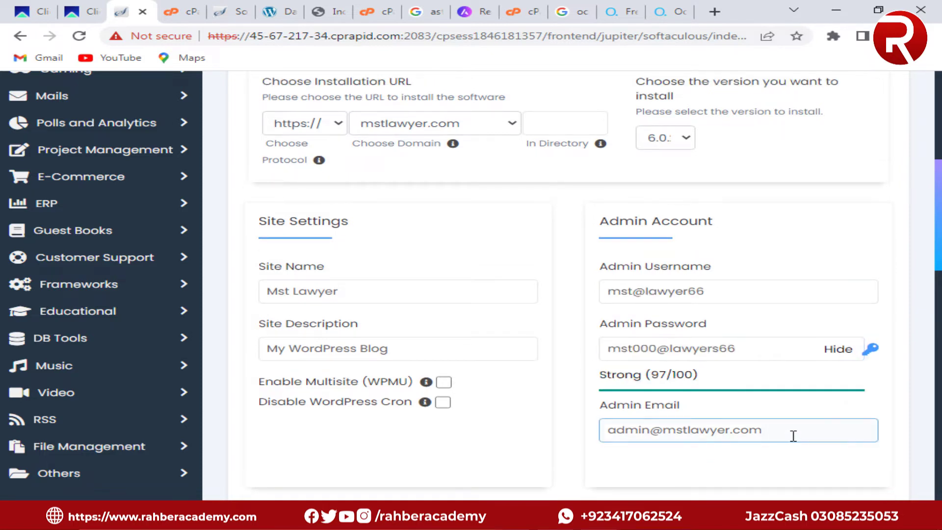
left_click_drag(793, 435, 558, 454)
left_click(687, 465)
left_click_drag(780, 432, 564, 444)
left_click(689, 463)
left_click(681, 476)
scroll(689, 463, "down", 1)
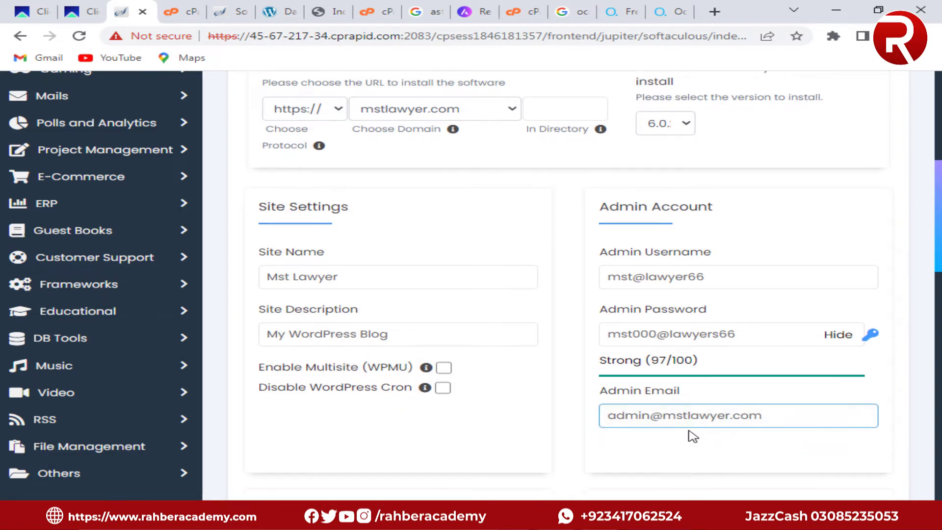
Include the Backups (Backuply) and Limit Login Attempts (Loginizer) plugins in the WordPress installation
left_click(760, 451)
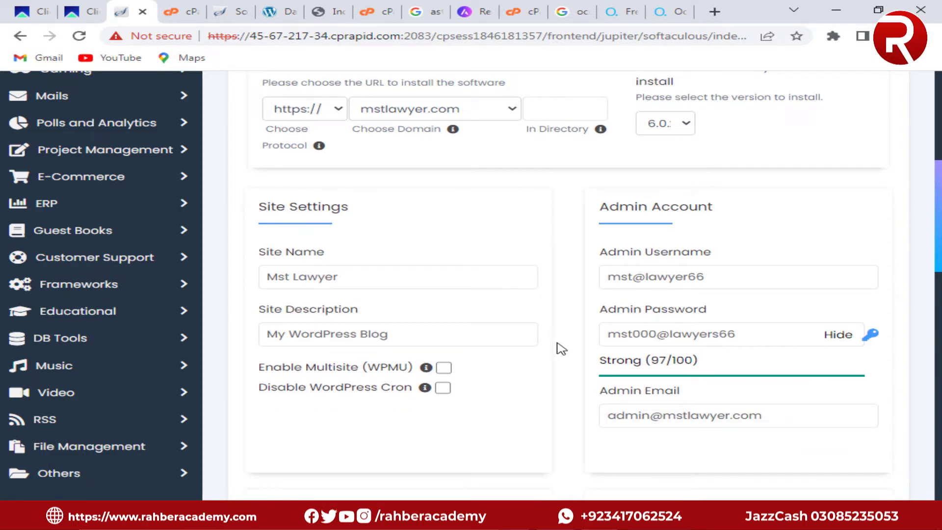
scroll(568, 341, "down", 5)
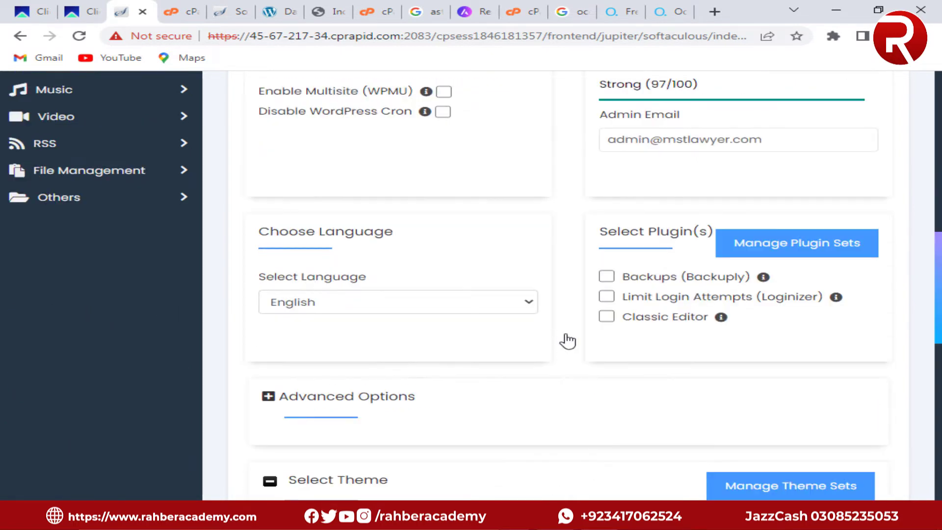
left_click(606, 278)
scroll(606, 283, "up", 1)
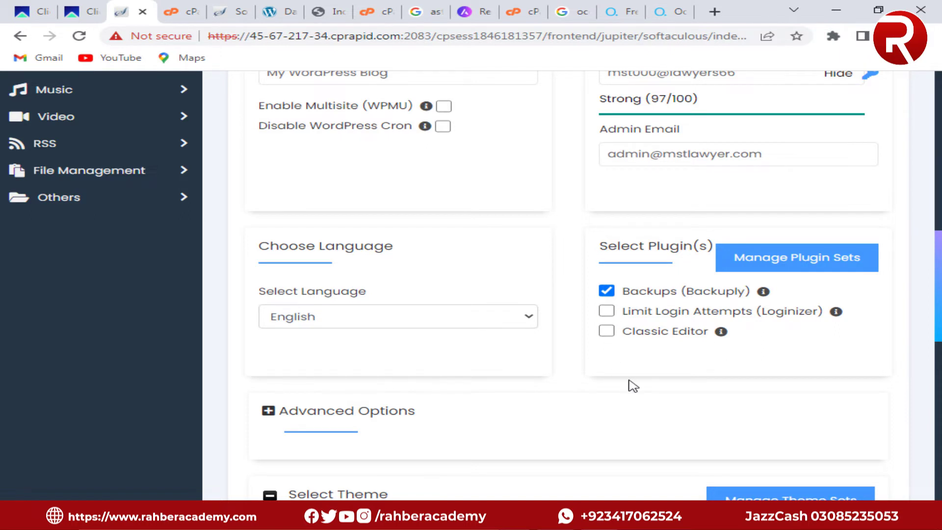
scroll(633, 386, "down", 1)
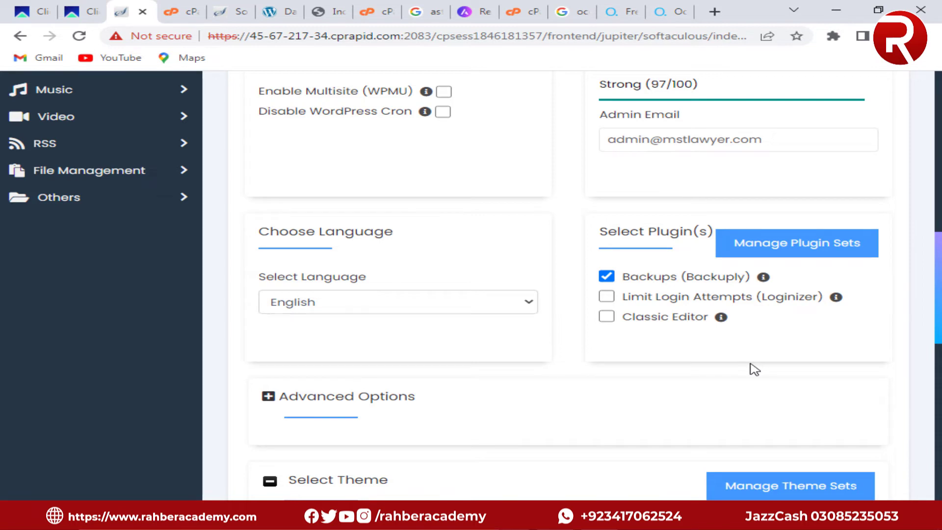
scroll(755, 369, "up", 1)
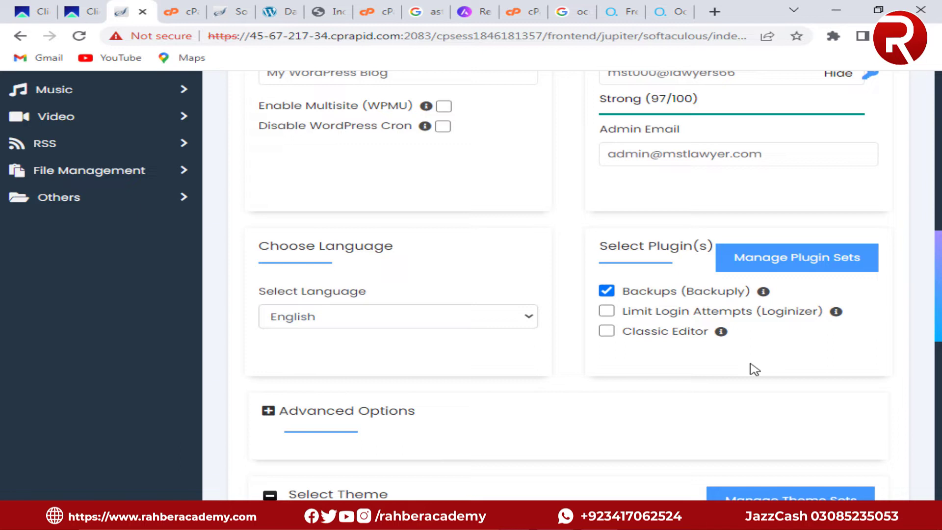
scroll(754, 370, "down", 1)
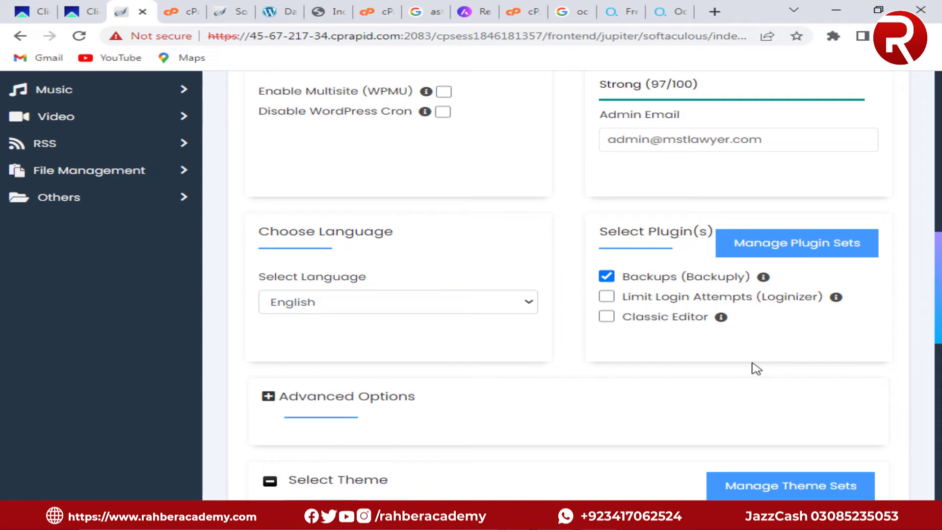
scroll(754, 369, "up", 1)
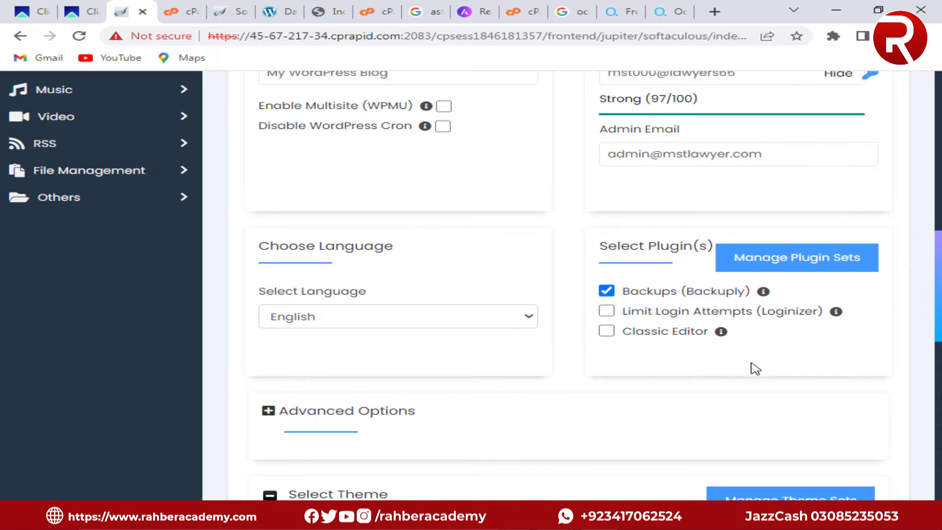
left_click(606, 311)
Enter the recipient's email address for the installation details
scroll(592, 370, "down", 2)
scroll(593, 370, "down", 3)
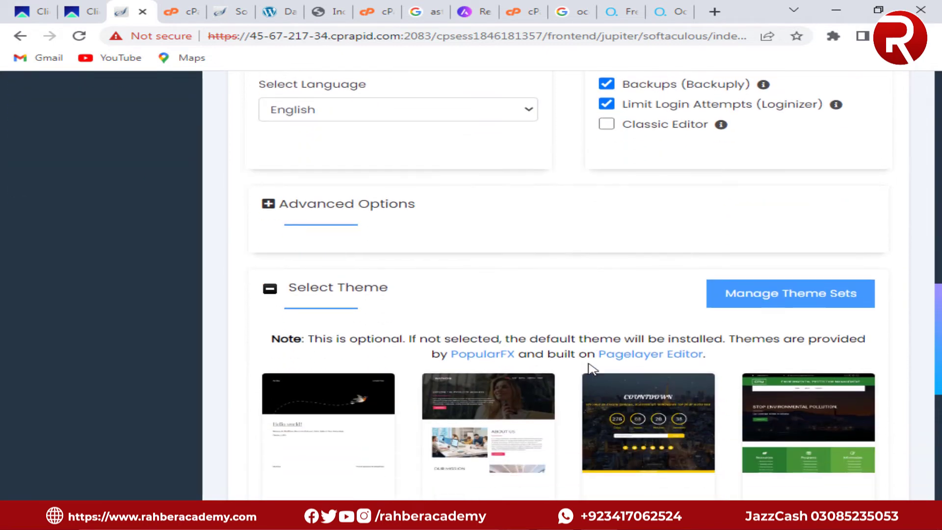
scroll(559, 319, "down", 5)
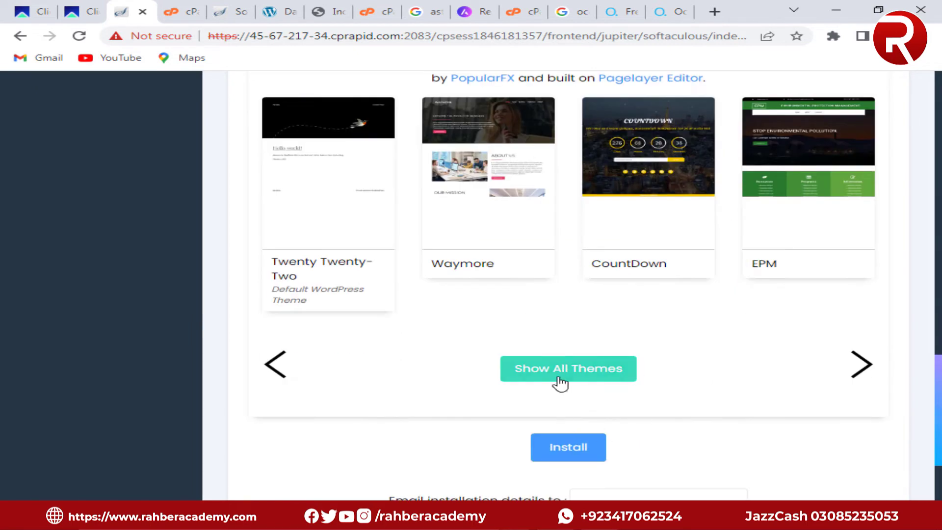
scroll(560, 388, "down", 1)
scroll(565, 449, "down", 3)
left_click(605, 362)
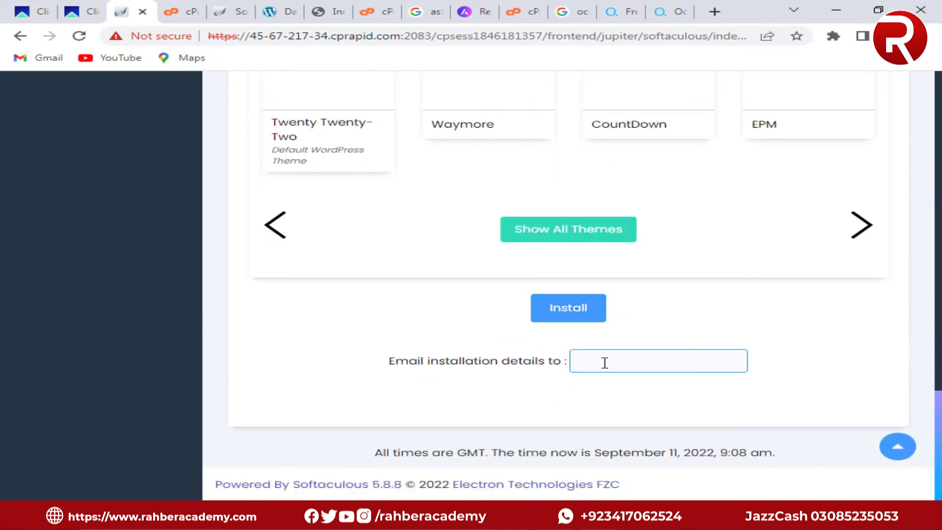
key("alt+Tab")
left_click(395, 145)
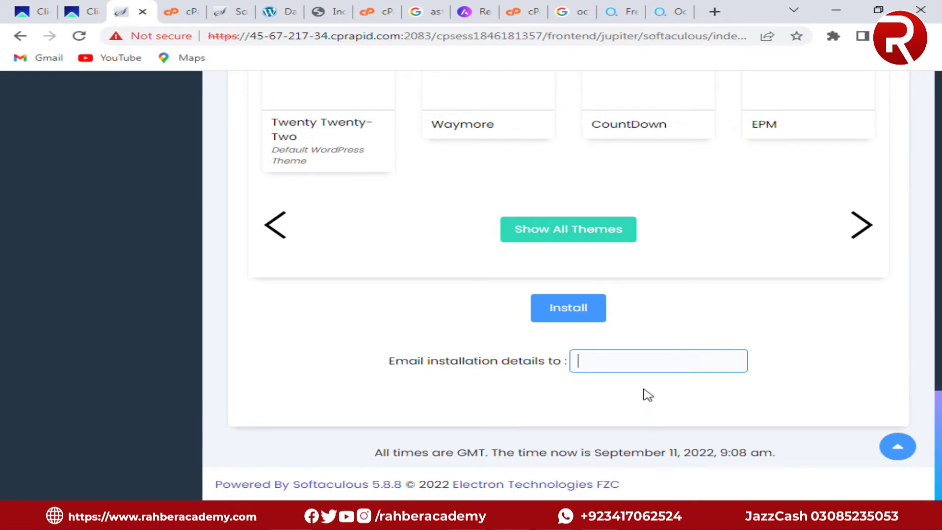
key("ctrl+v")
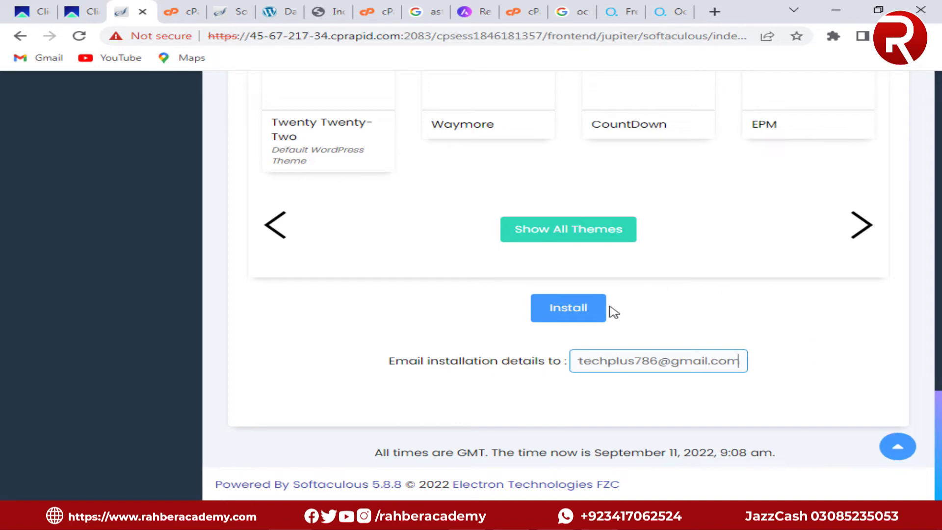
Start installing WordPress on mstlawyer.com with the entered settings
left_click(569, 309)
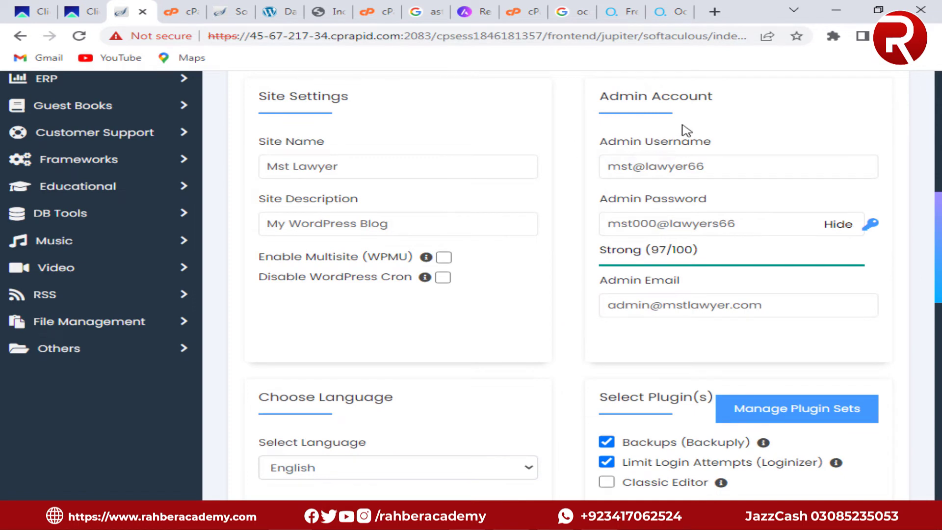
scroll(575, 337, "down", 10)
left_click(569, 324)
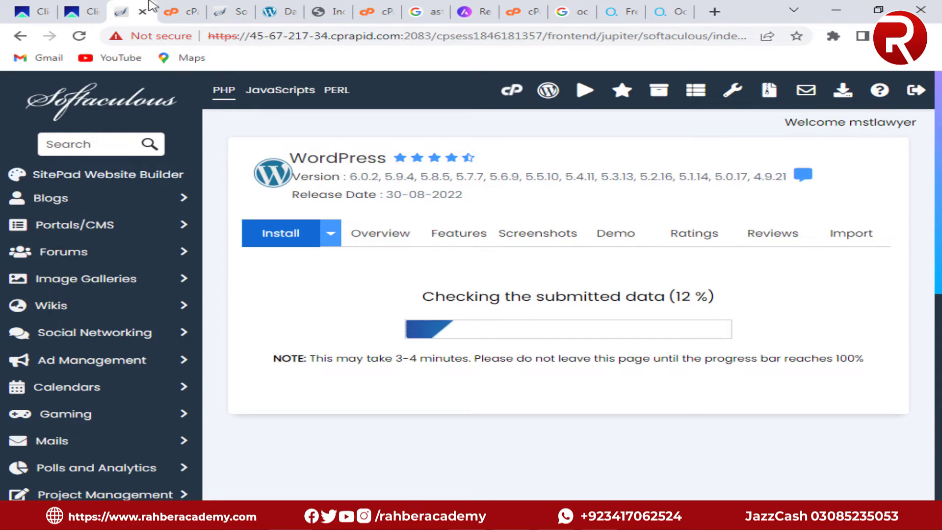
Check the public_html folder in File Manager while the installation data is being processed
left_click(177, 10)
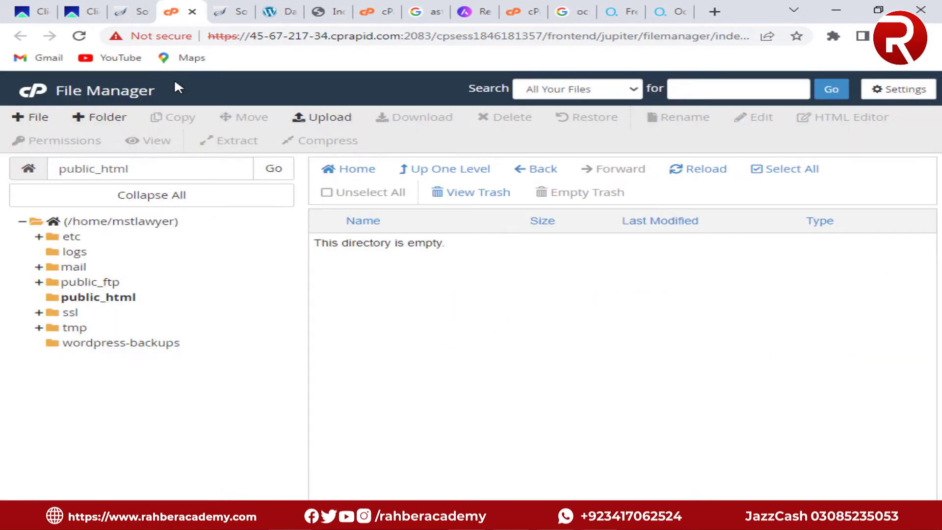
left_click(131, 11)
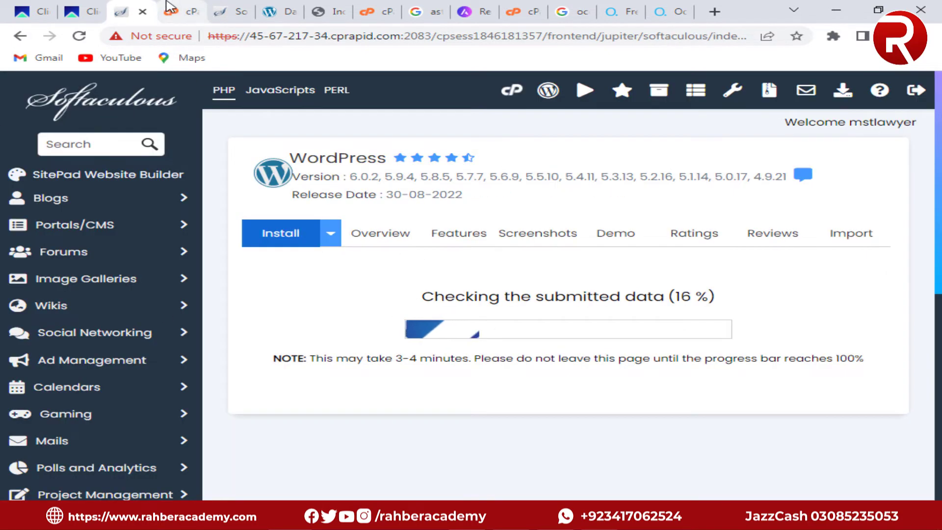
left_click(172, 10)
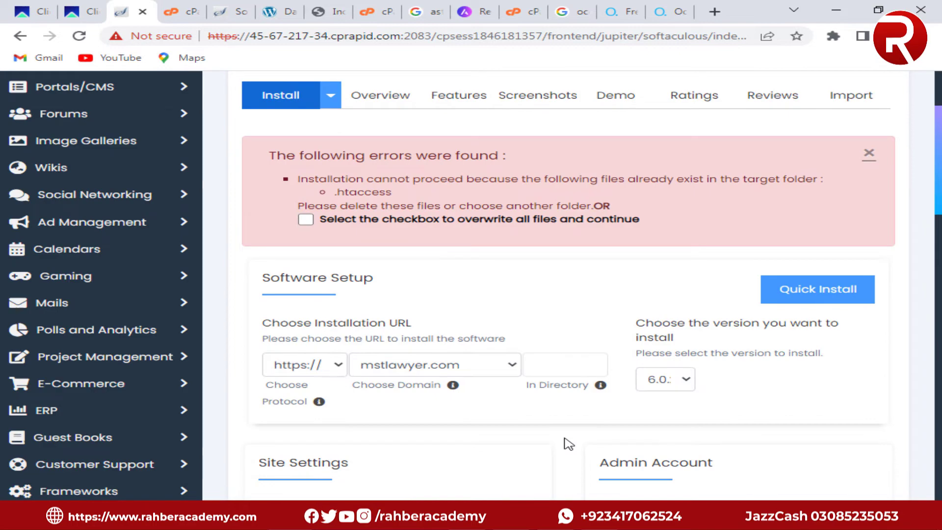
Review the reported installation errors and check the contents of the wordpress-backups folder in File Manager
scroll(568, 444, "down", 3)
scroll(567, 444, "up", 5)
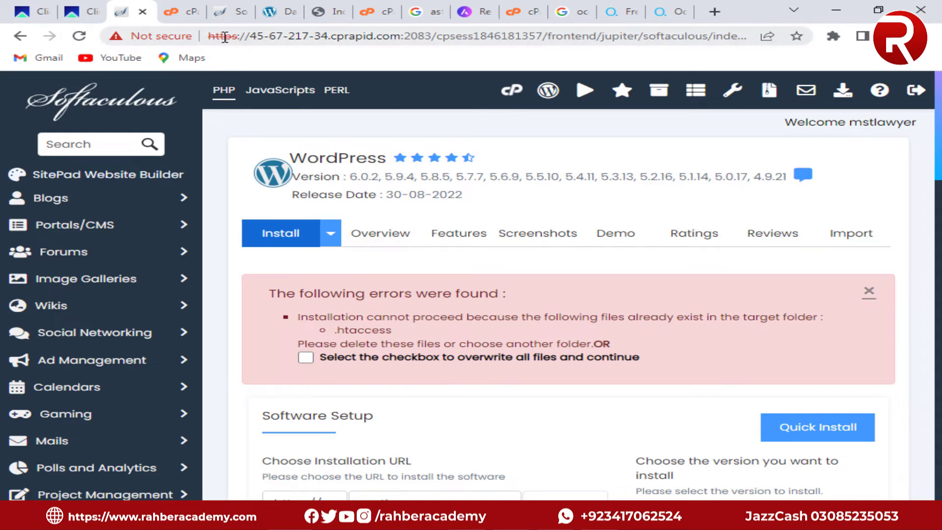
left_click(166, 9)
left_click(108, 346)
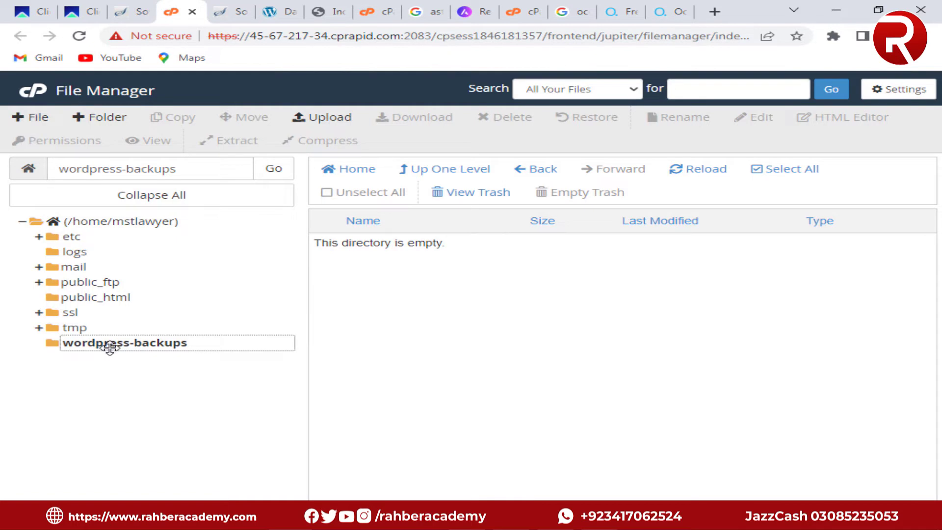
Return to the Softaculous installation form and submit the WordPress installation again
left_click(129, 11)
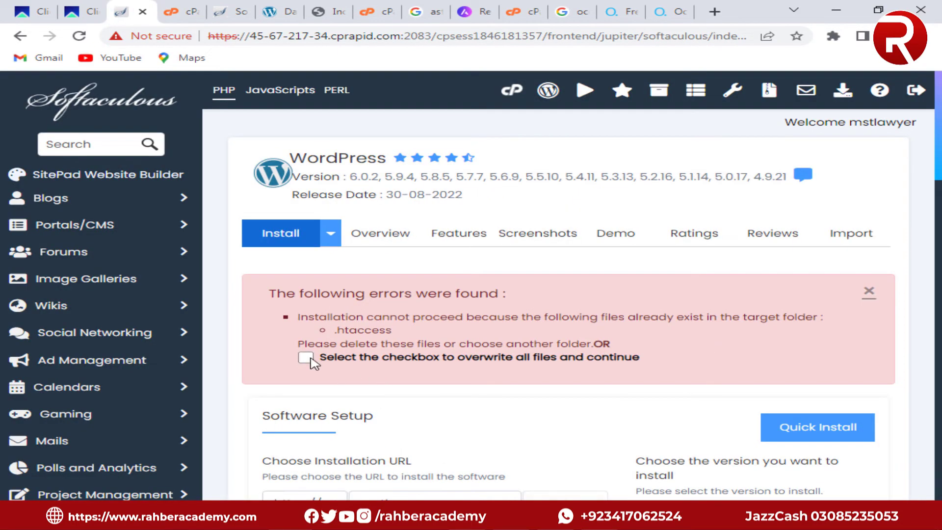
scroll(557, 417, "down", 10)
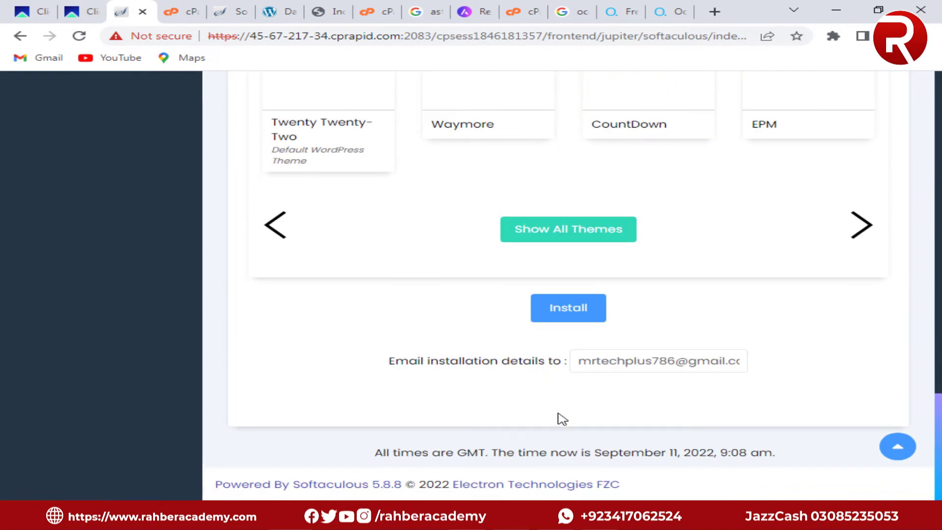
left_click(565, 319)
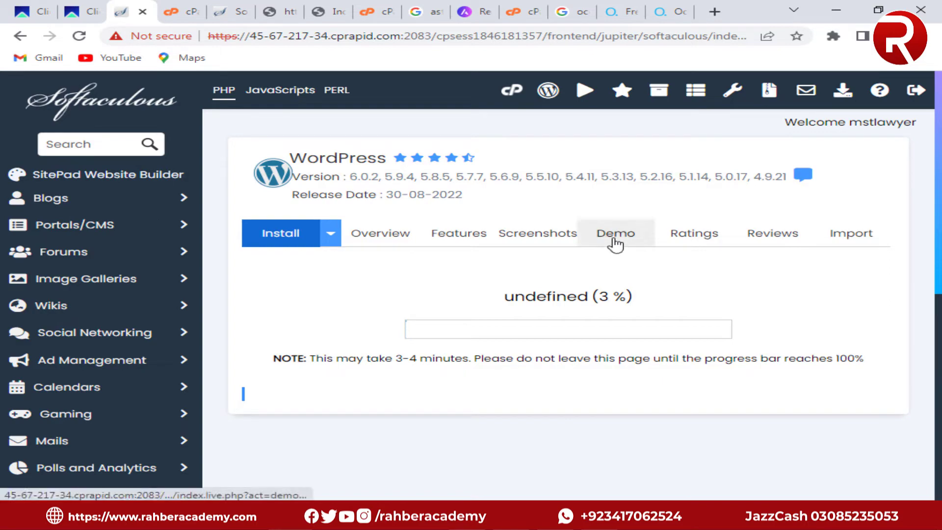
Look through the WordPress Overview, Features, Screenshots and Demo information in Softaculous
left_click(380, 235)
scroll(511, 300, "down", 8)
scroll(515, 307, "up", 1)
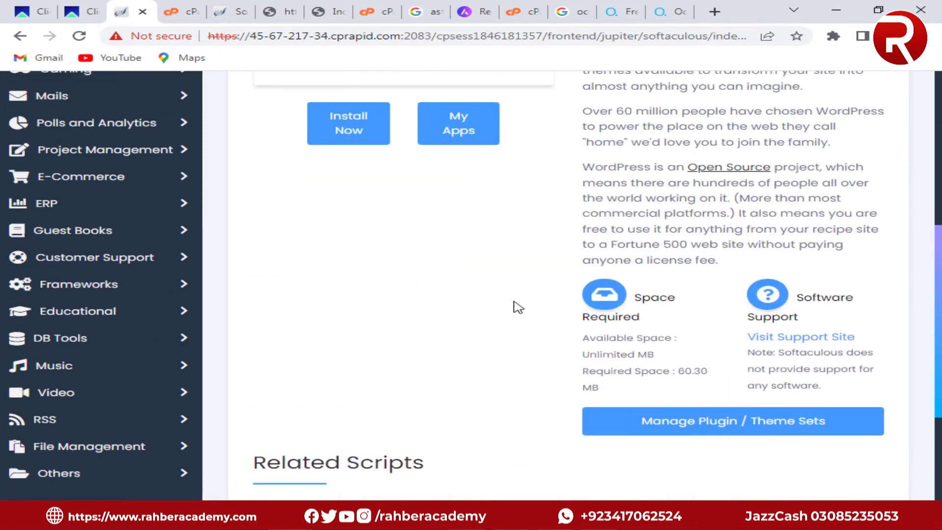
scroll(518, 307, "down", 3)
scroll(503, 343, "up", 10)
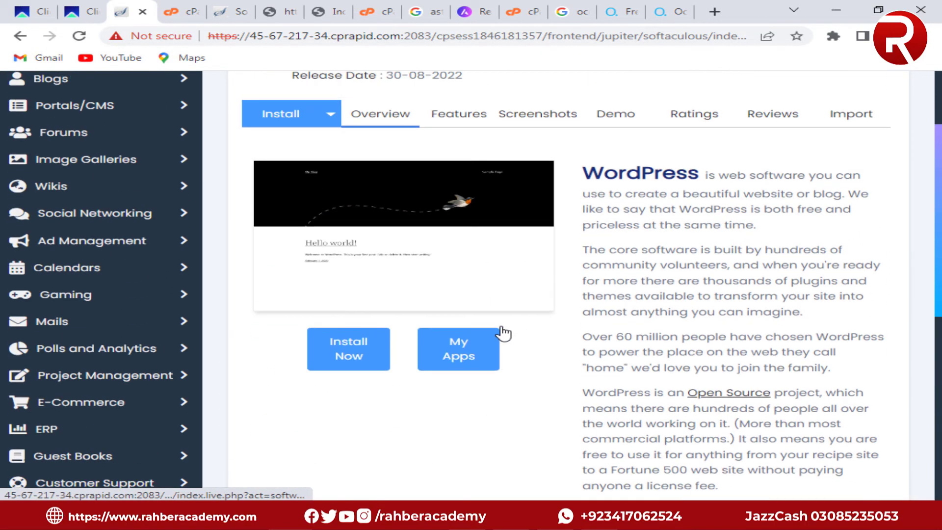
scroll(503, 333, "down", 1)
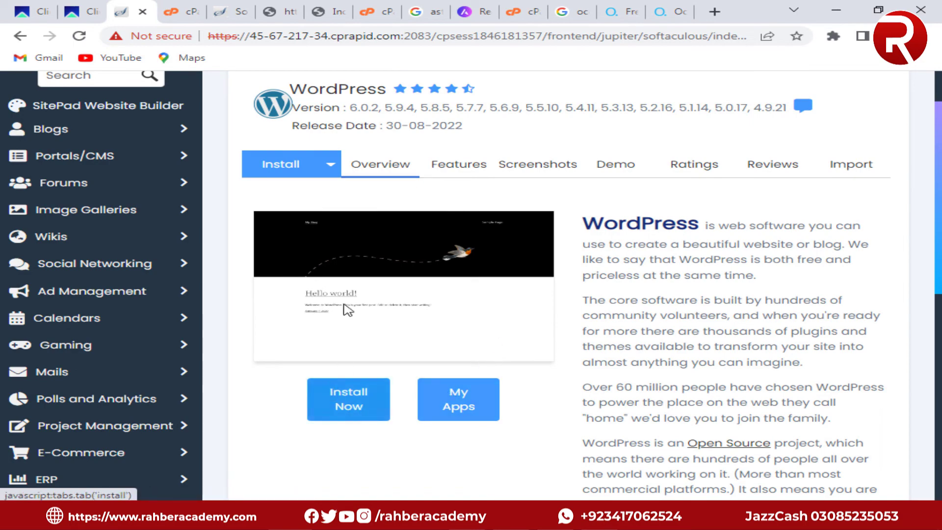
left_click(454, 167)
left_click(459, 267)
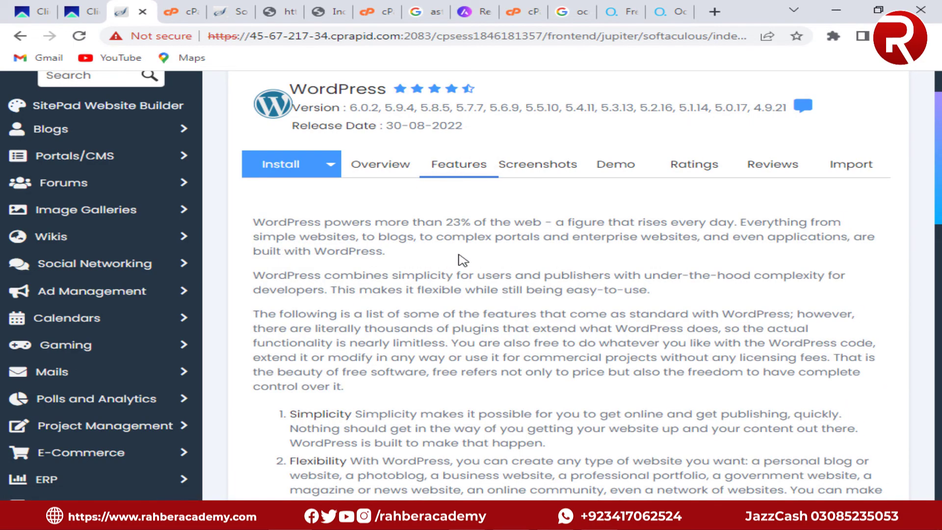
scroll(464, 262, "down", 5)
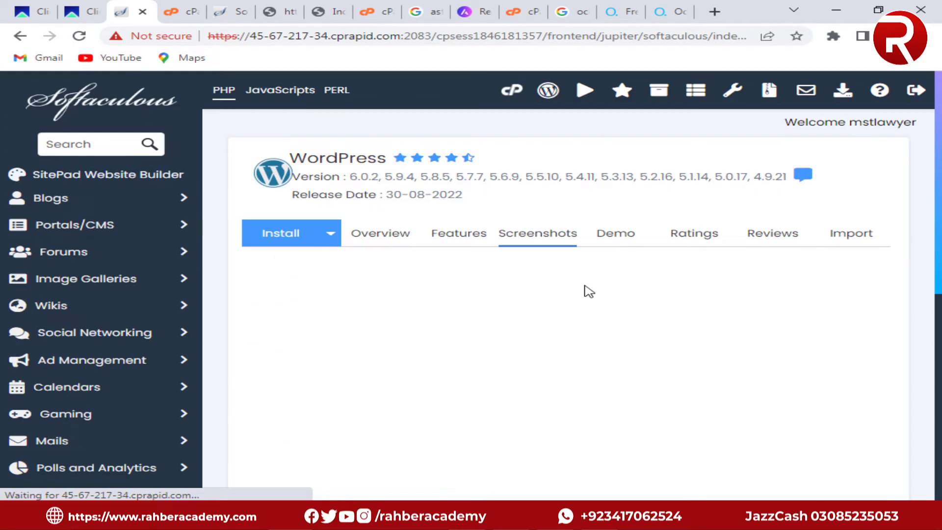
scroll(592, 285, "down", 1)
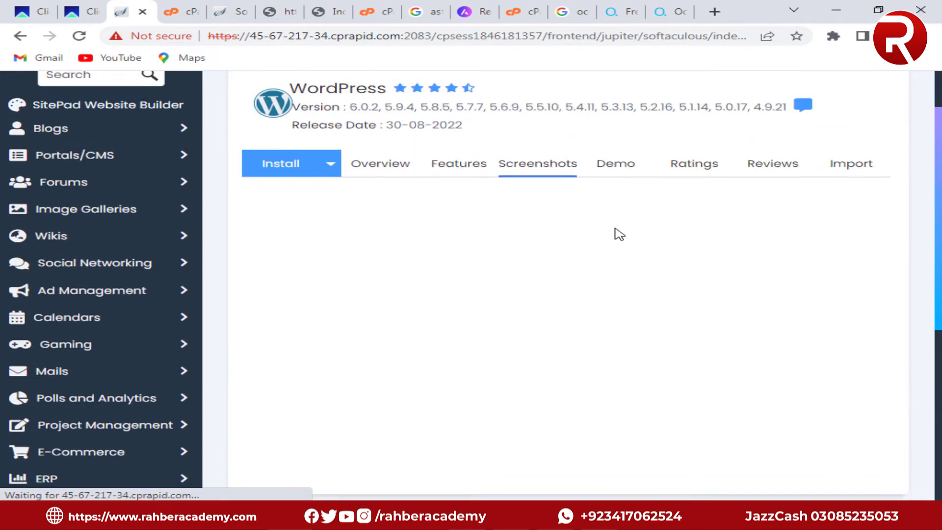
left_click(621, 163)
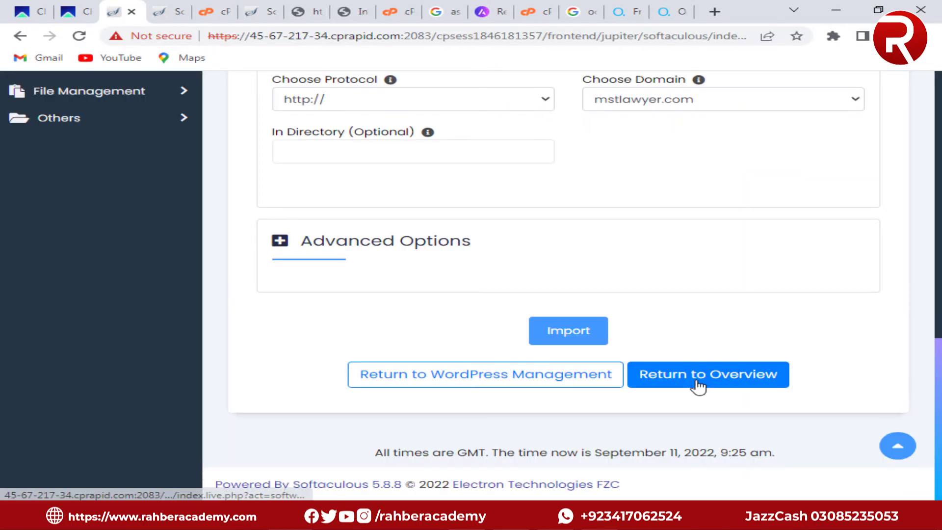
Check the installations list in WordPress Management and go back to the cPanel Tools page
scroll(536, 345, "up", 15)
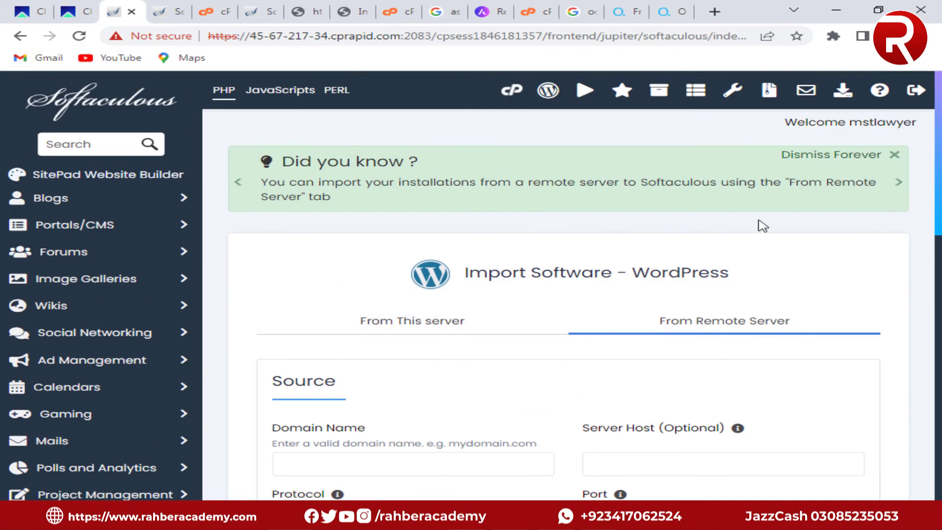
left_click(549, 91)
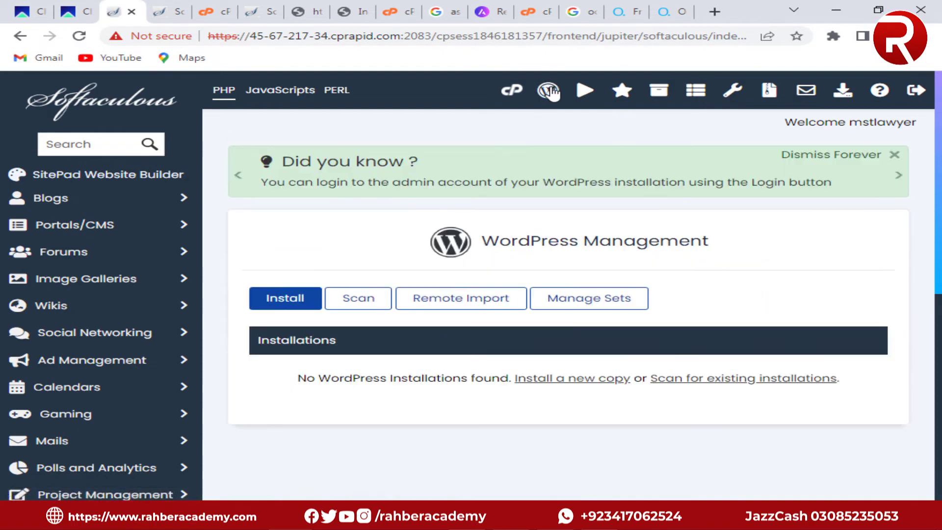
left_click(511, 92)
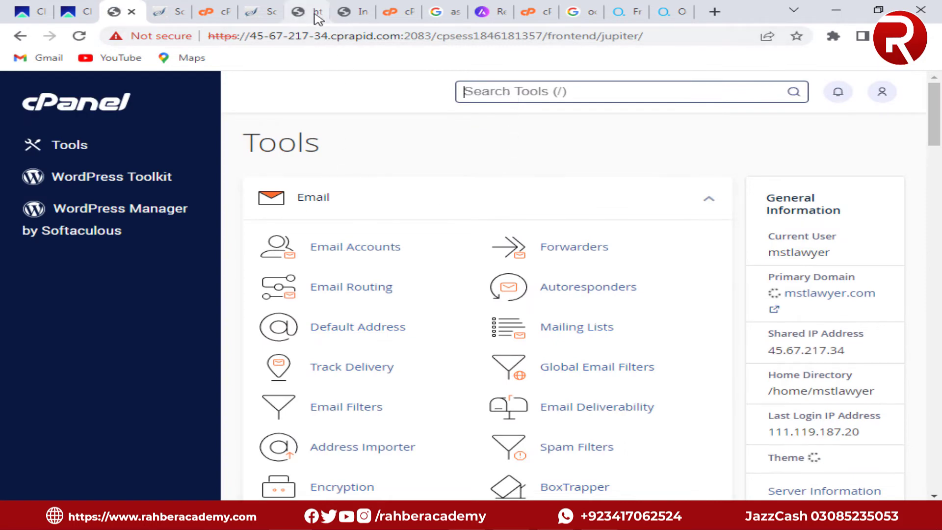
Reload mstlawyer.com/wp-admin to check whether the site responds, and return to the cPanel Tools page
left_click(307, 12)
left_click(79, 36)
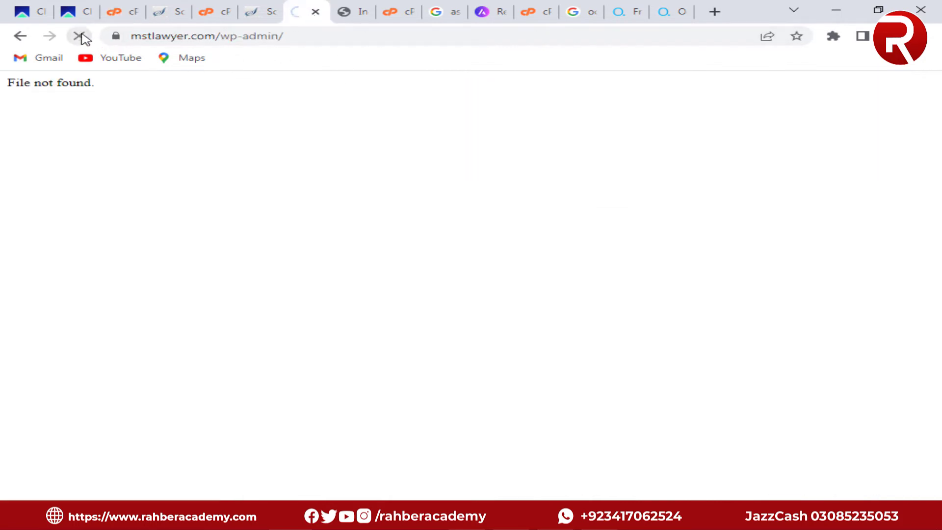
left_click(76, 11)
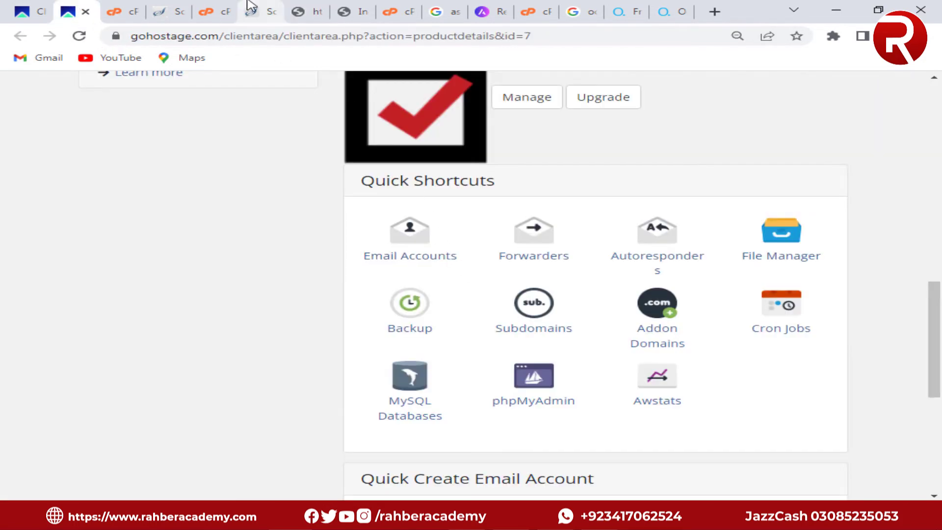
left_click(125, 11)
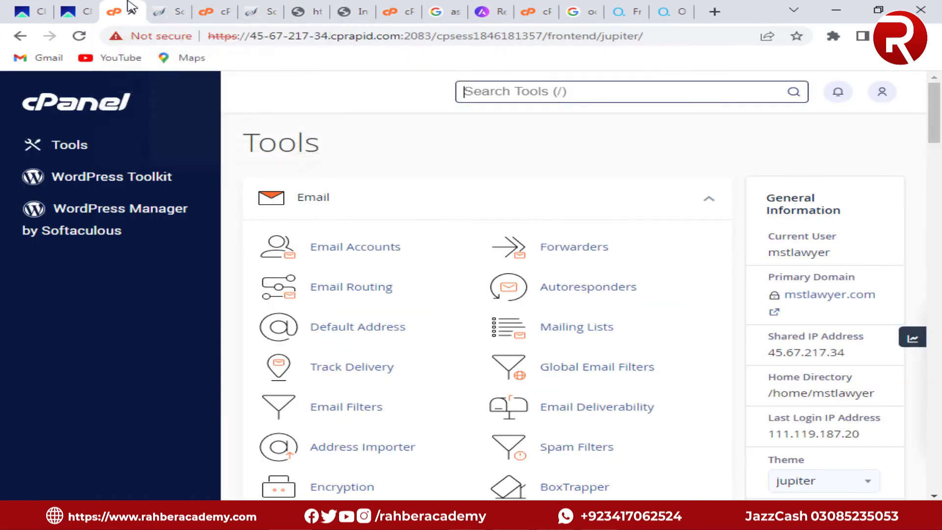
Open WordPress Toolkit and check its installations list for existing WordPress sites to remove
left_click(101, 181)
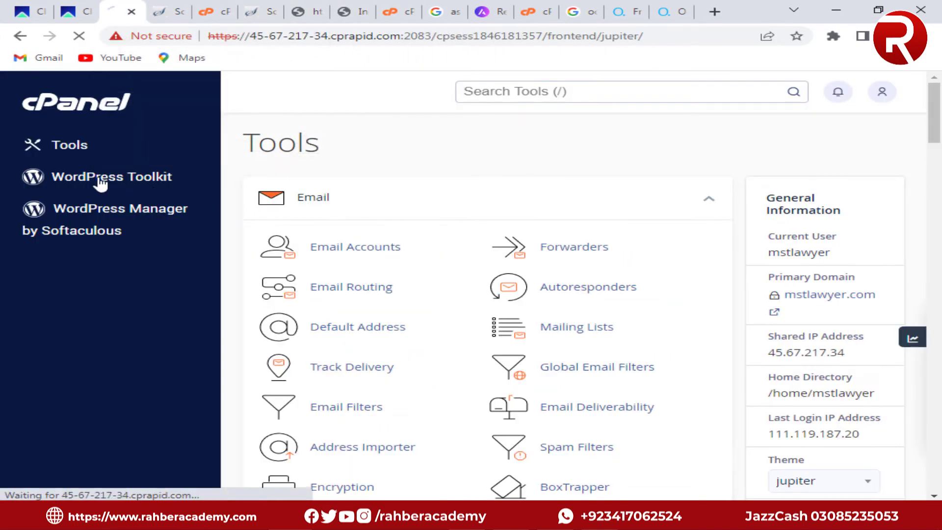
left_click(603, 234)
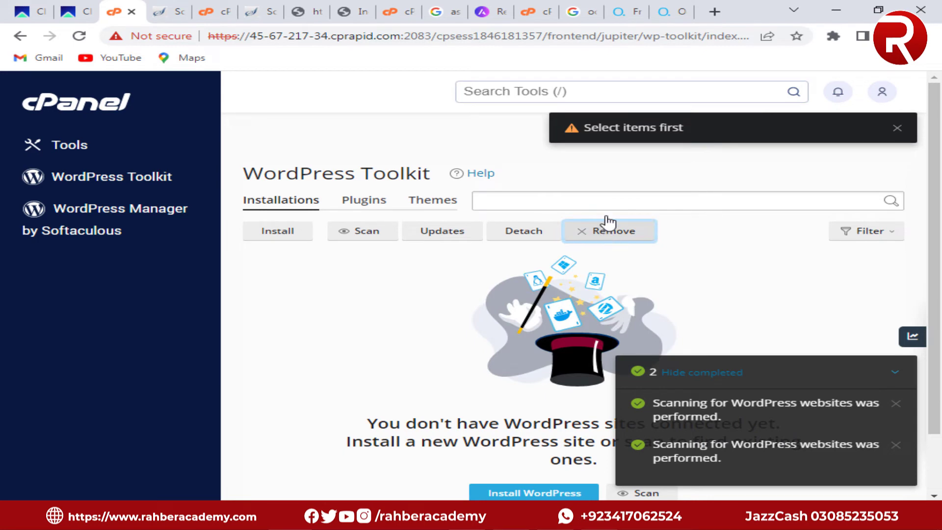
scroll(560, 304, "down", 2)
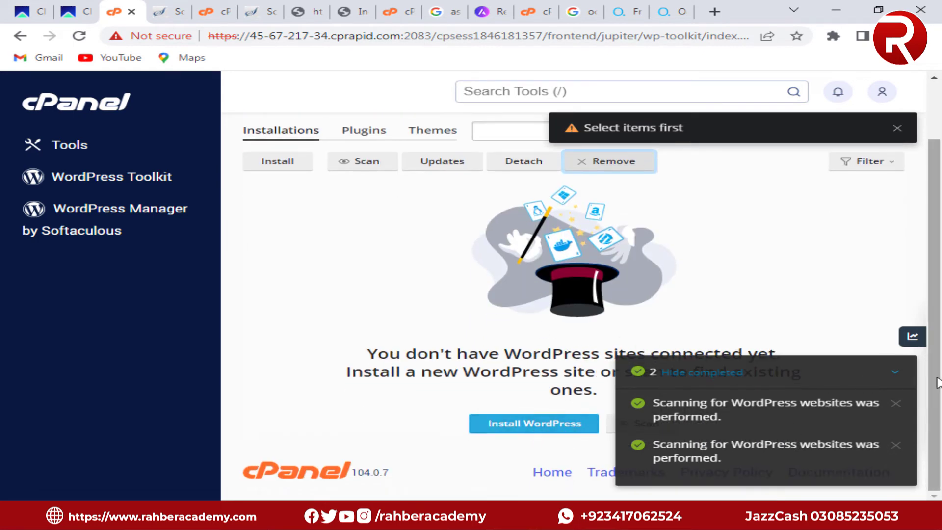
scroll(615, 491, "up", 2)
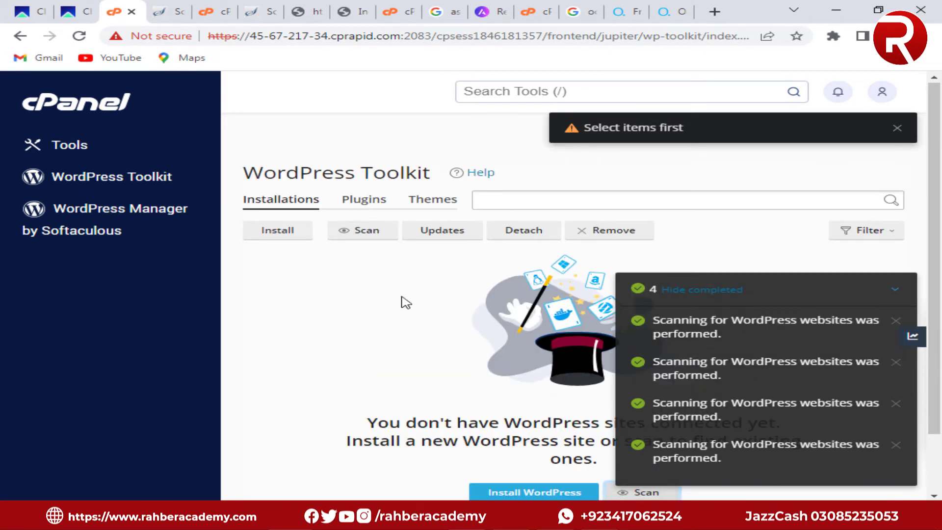
Start a new WordPress installation for mstlawyer.com in the Toolkit and keep https as the installation path's protocol
left_click(290, 239)
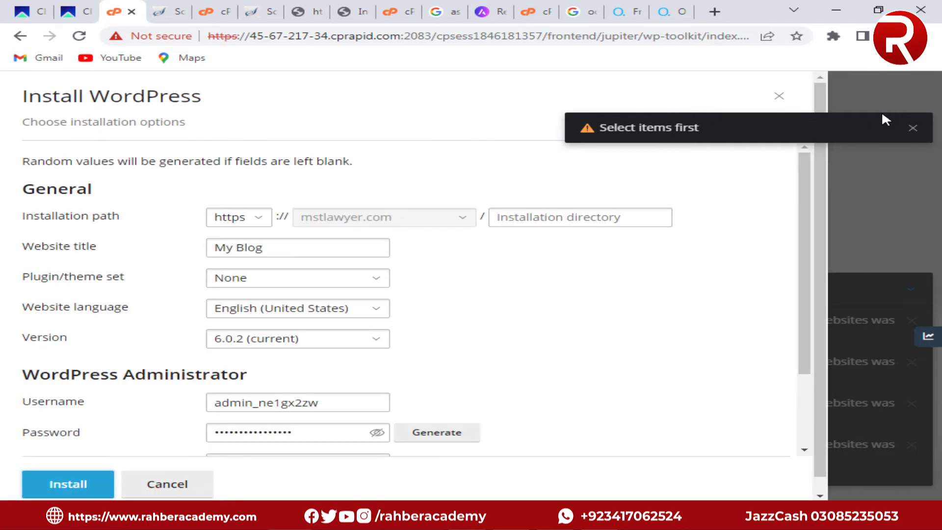
scroll(525, 306, "down", 2)
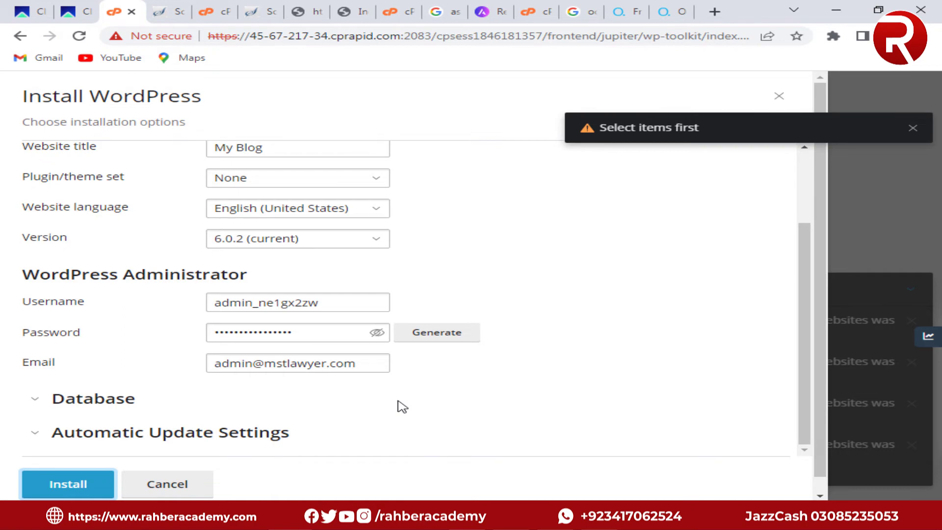
scroll(402, 407, "up", 2)
left_click(242, 248)
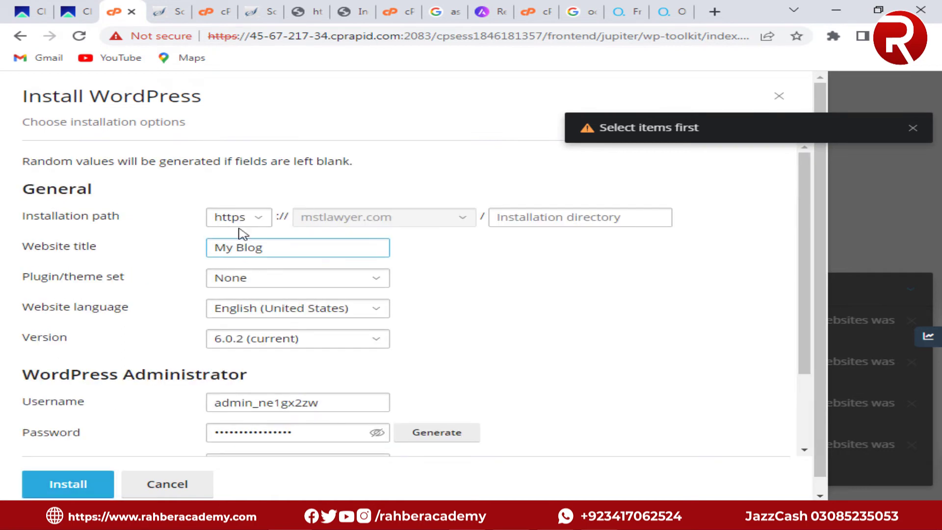
left_click(260, 220)
left_click(259, 270)
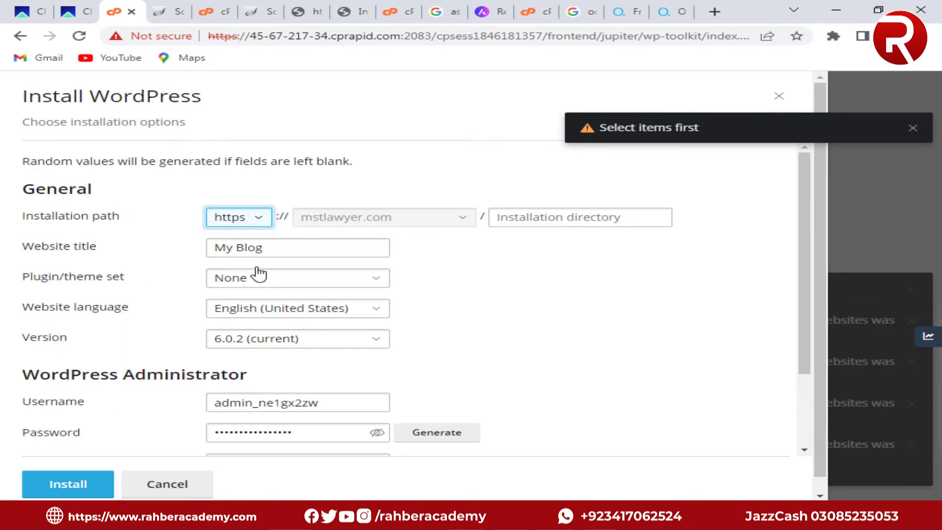
Set the website title to "Mst Lawyer" and open the plugin/theme set choices
left_click_drag(343, 250, 175, 250)
left_click(171, 247)
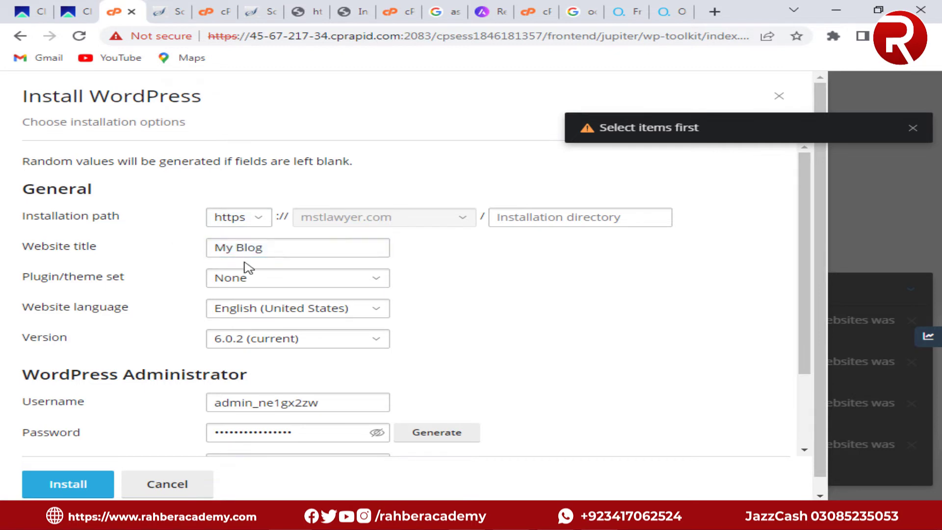
left_click_drag(314, 250, 201, 249)
type("Mst Lawyer")
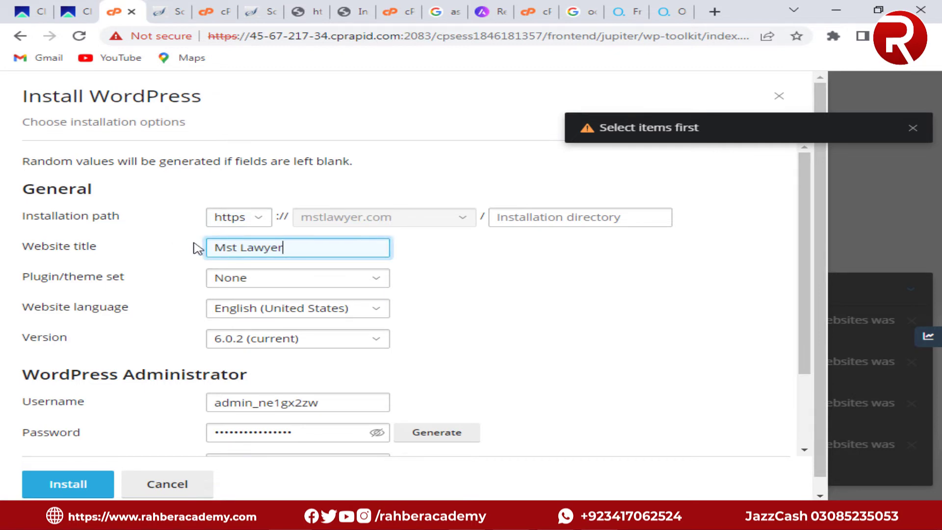
left_click(308, 285)
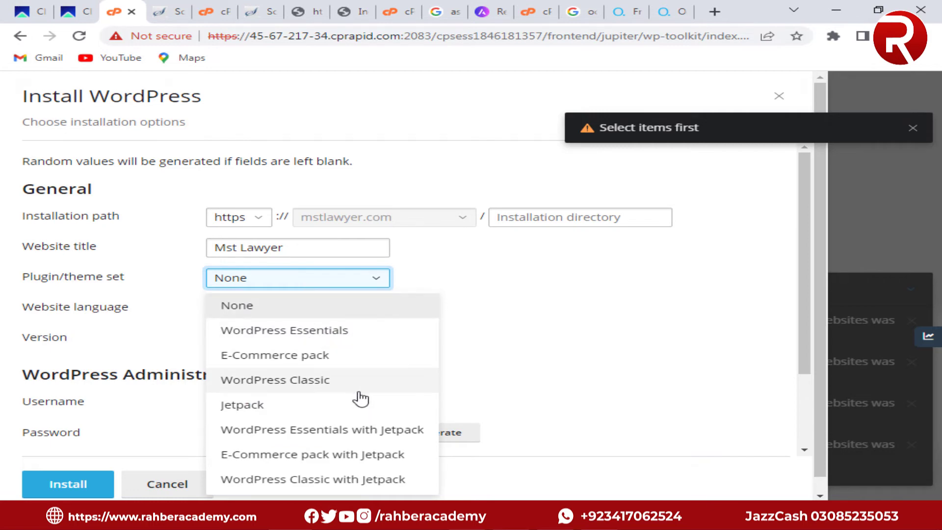
View MySQL Databases through the hosting client area's quick shortcuts and return to the WordPress installation form
left_click(74, 12)
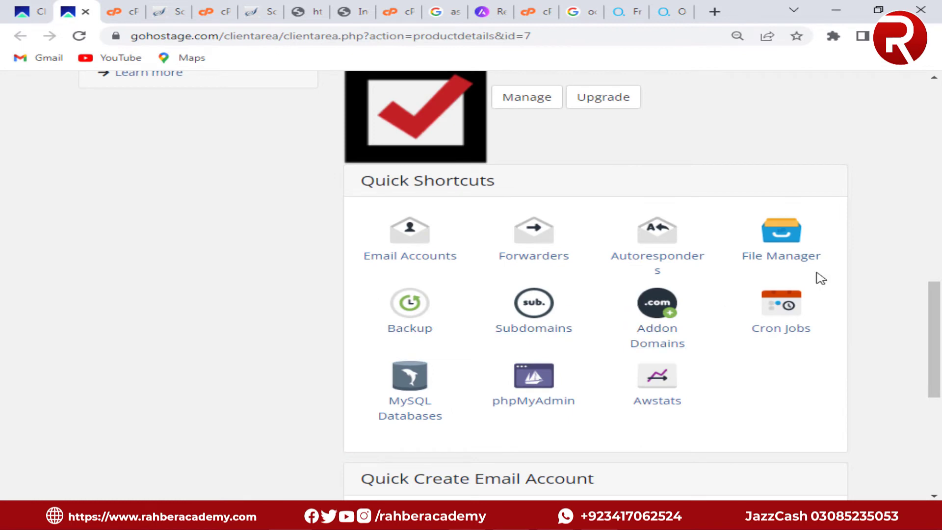
scroll(821, 278, "up", 1)
left_click(778, 275)
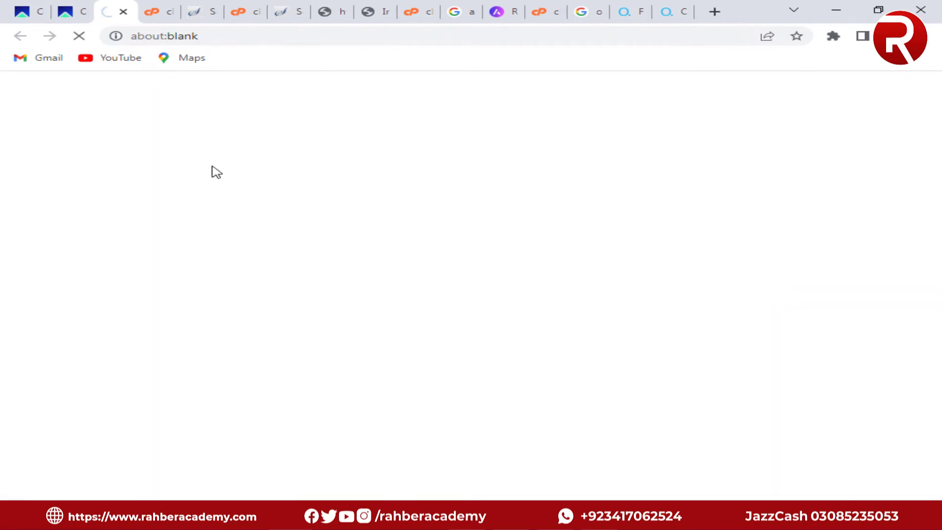
left_click(123, 11)
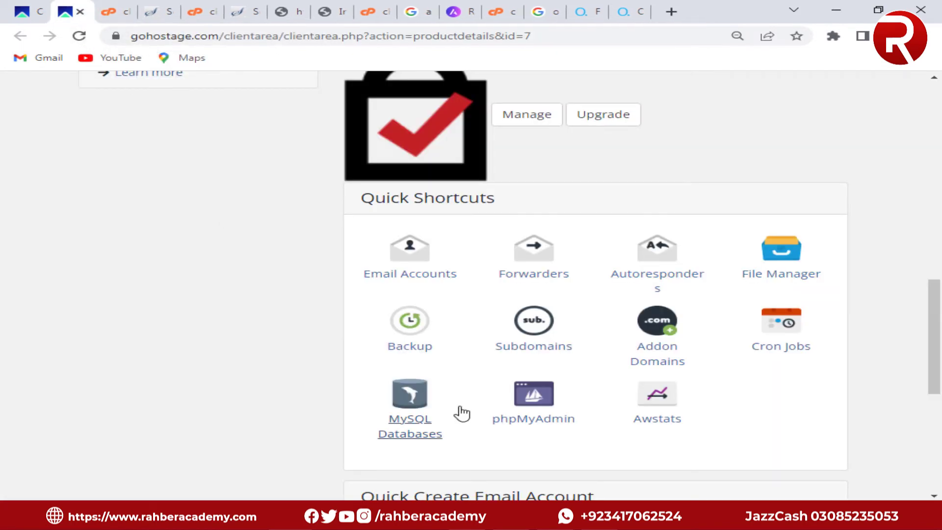
left_click(411, 425)
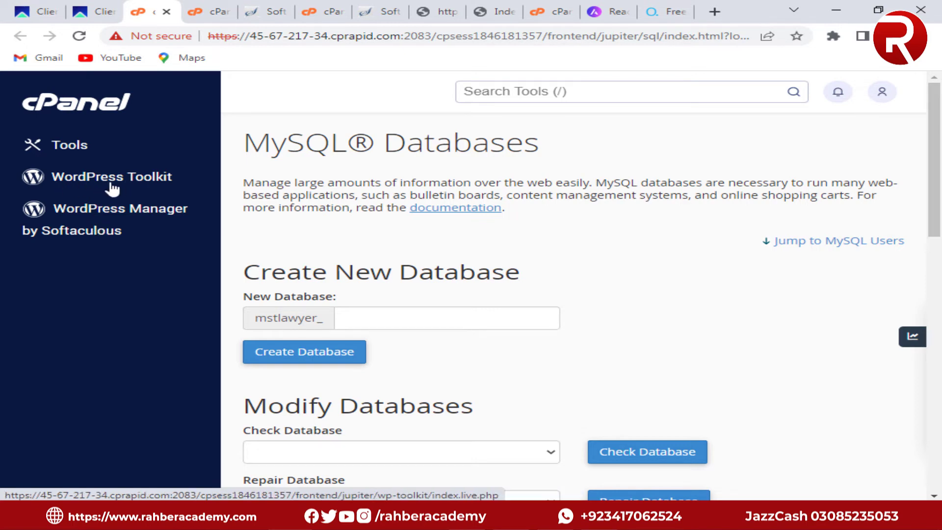
left_click(196, 7)
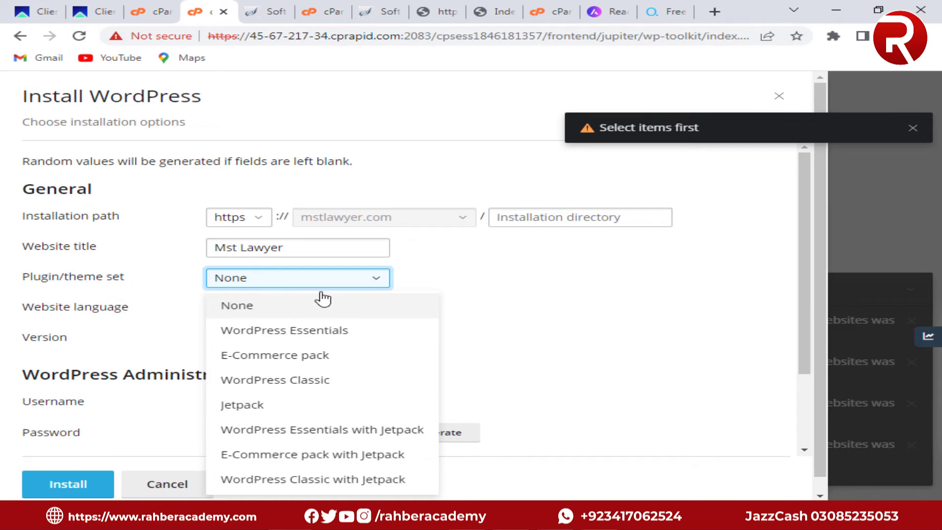
Keep the plugin/theme set at None, the language at English (United States) and the version at 6.0.2 (current)
left_click(416, 280)
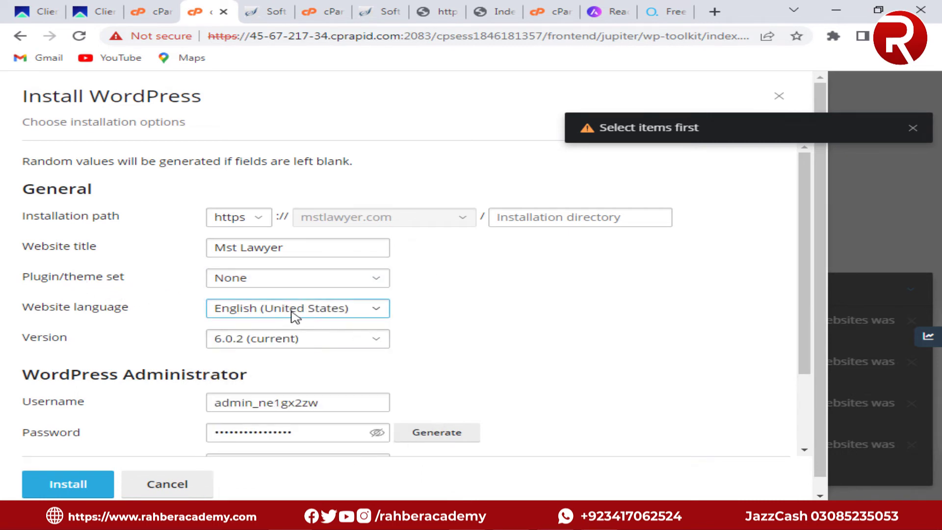
left_click(299, 339)
left_click(271, 103)
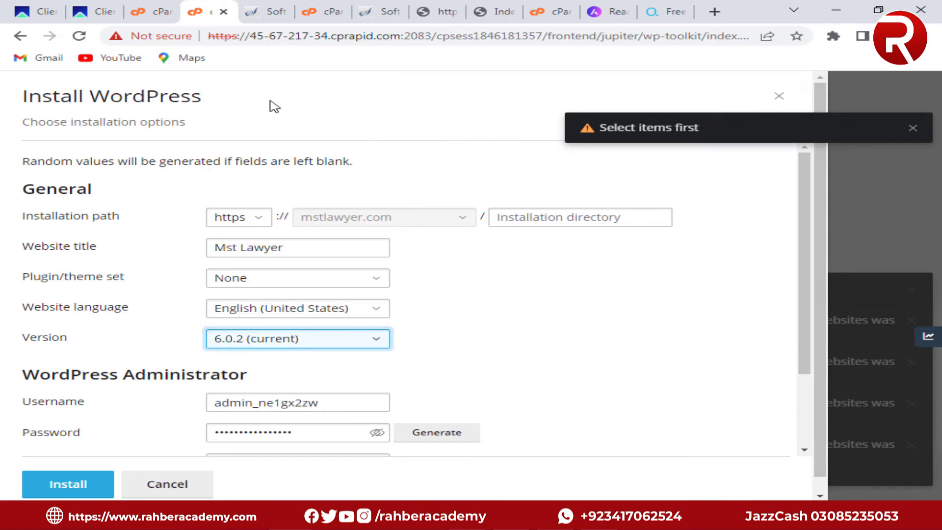
Replace the generated WordPress administrator username with a custom username
scroll(454, 396, "down", 2)
left_click_drag(335, 305, 221, 301)
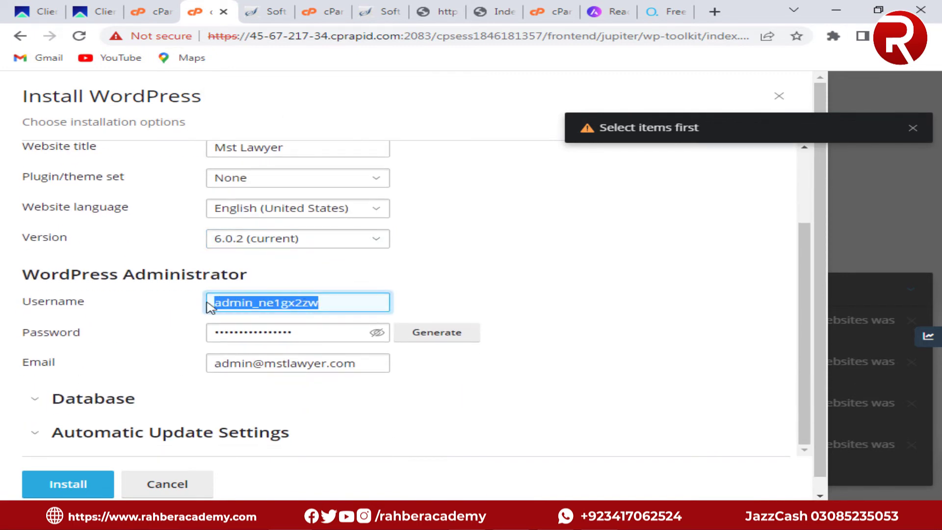
key("Tab")
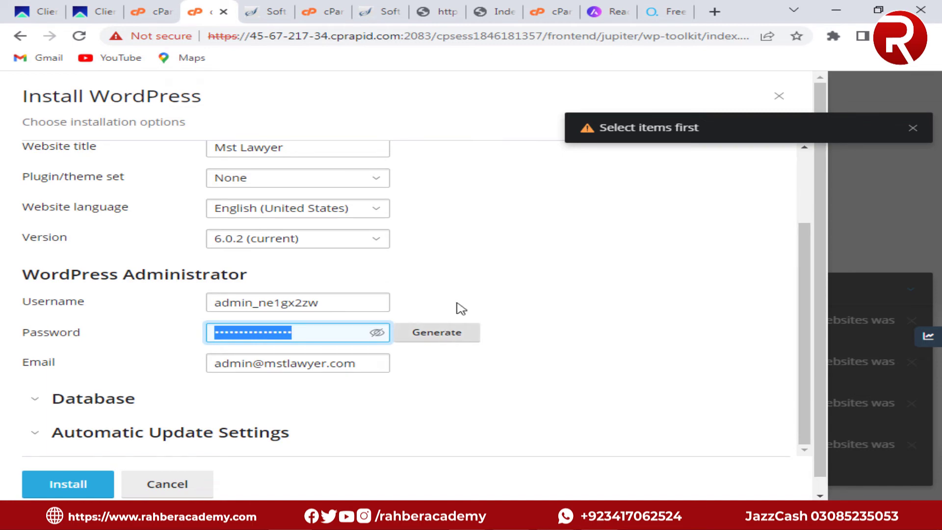
left_click(388, 304)
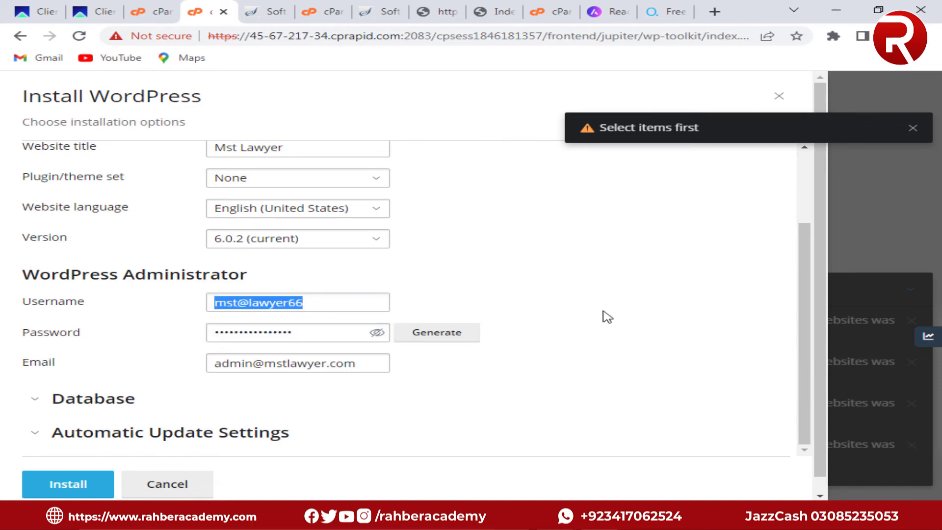
left_click(413, 408)
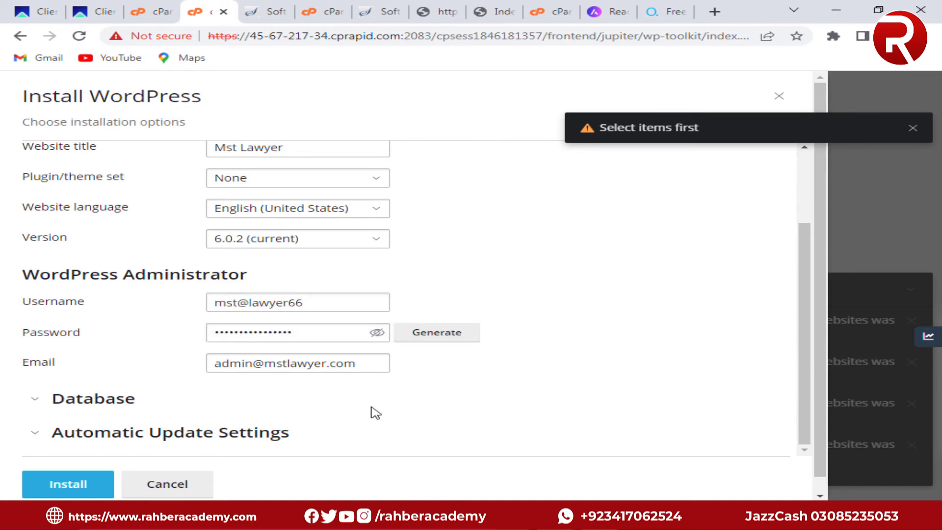
Expand and review the Database and Automatic Update Settings sections of the installation form
scroll(346, 393, "down", 1)
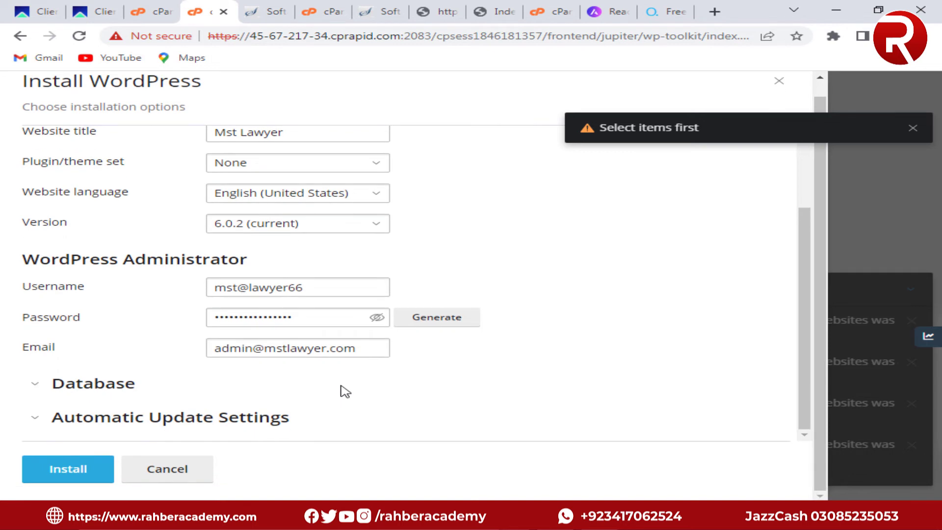
left_click(42, 389)
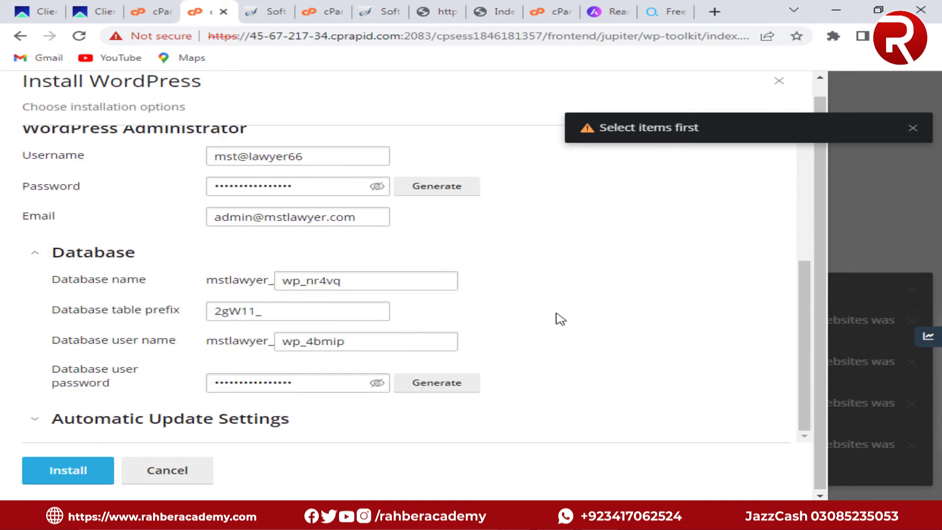
left_click(37, 418)
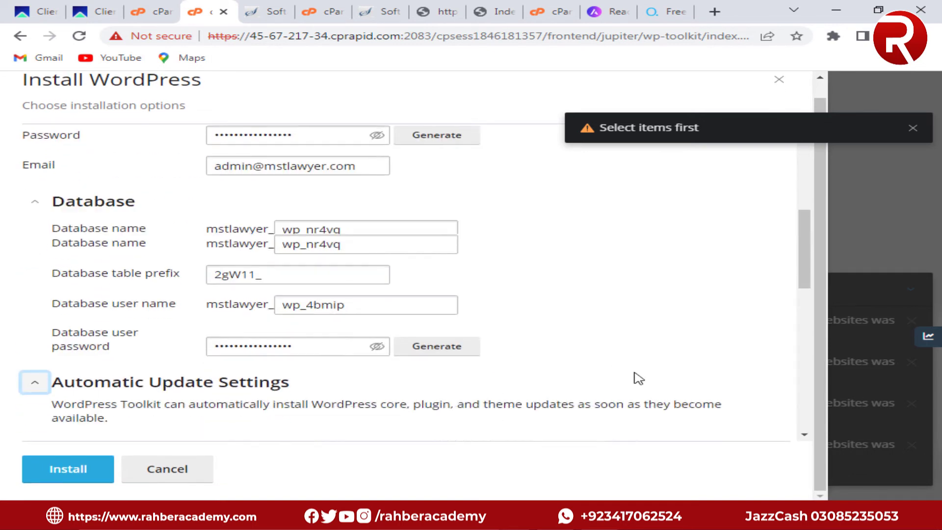
scroll(638, 379, "down", 10)
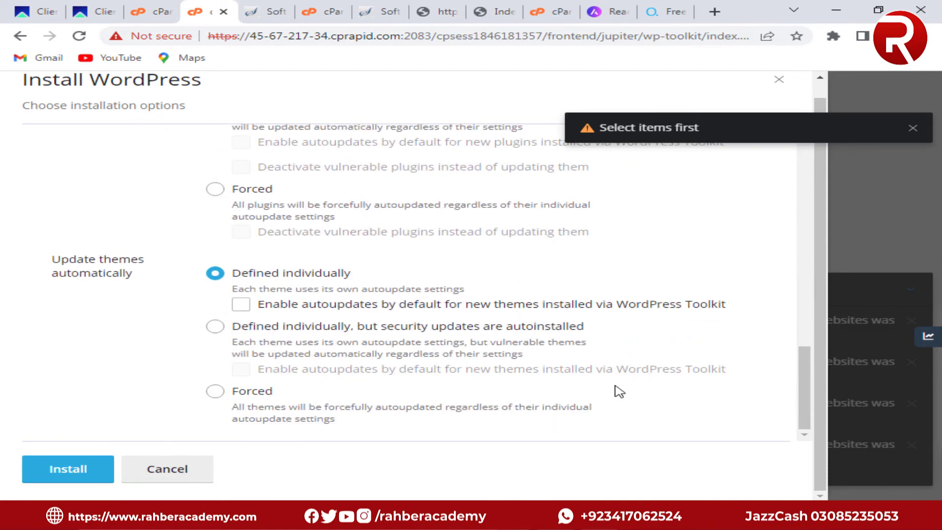
scroll(363, 407, "up", 10)
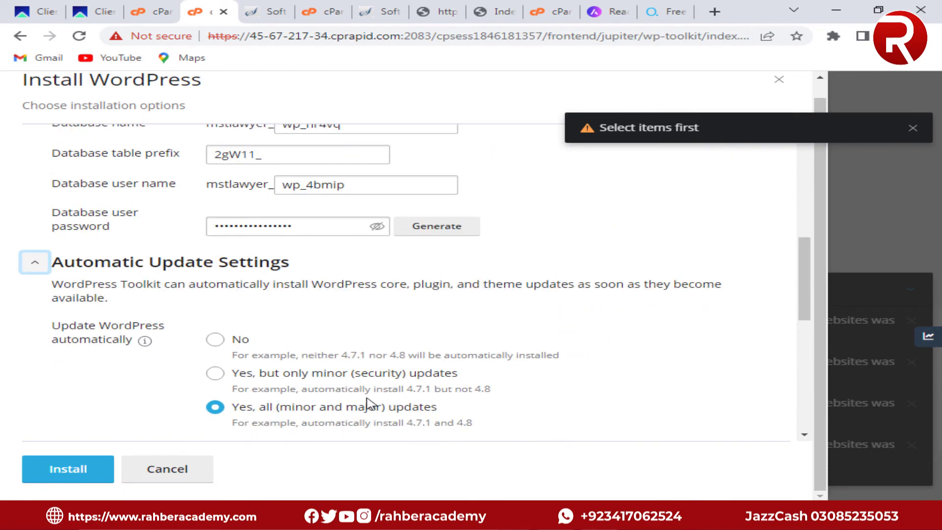
Submit the WordPress 6.0.2 installation for mstlawyer.com
left_click(69, 471)
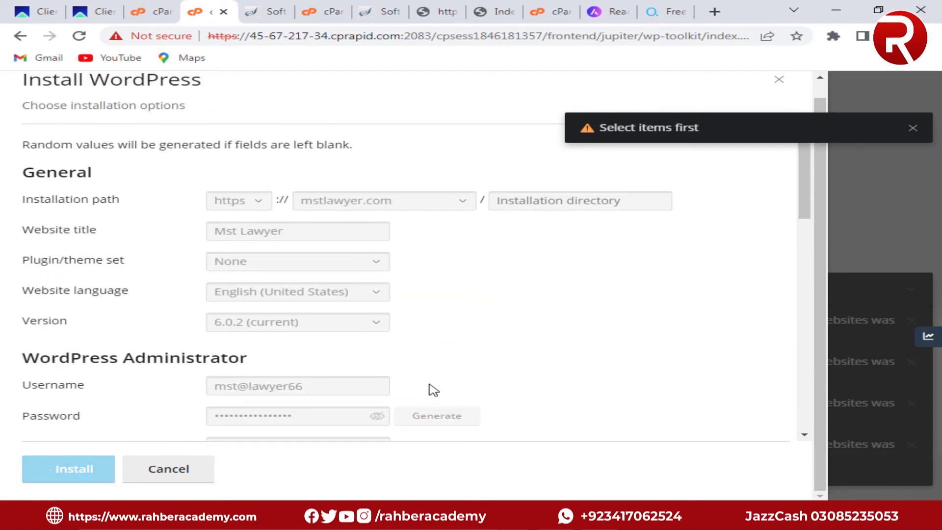
left_click(439, 514)
left_click(402, 148)
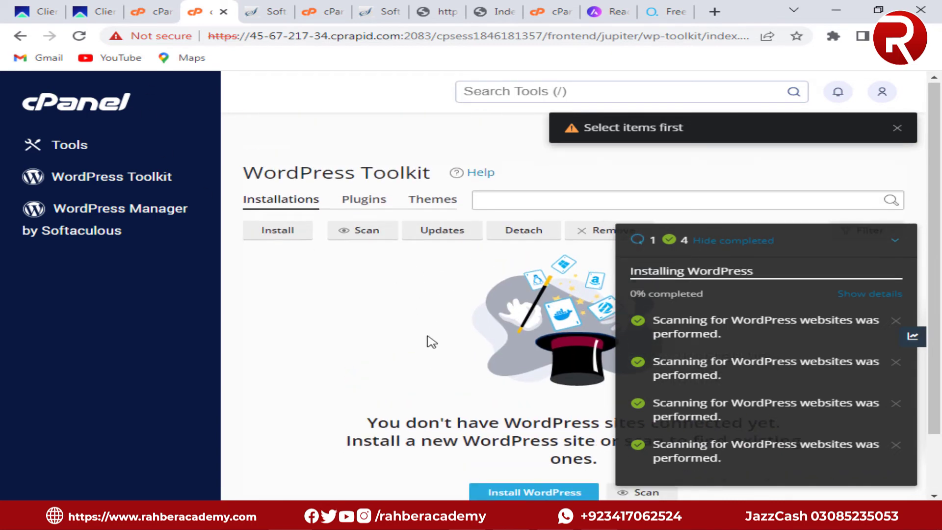
Examine the detailed progress of the running WordPress installation
scroll(431, 342, "down", 2)
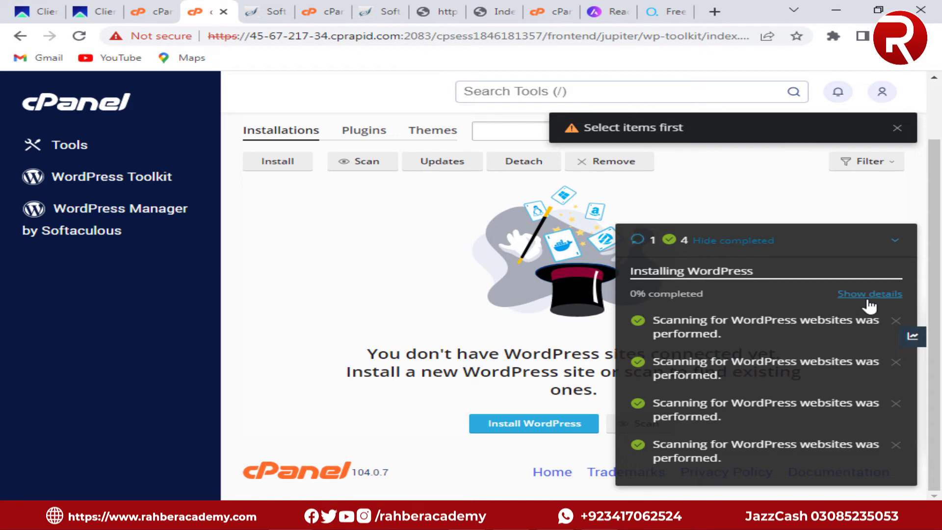
left_click(854, 297)
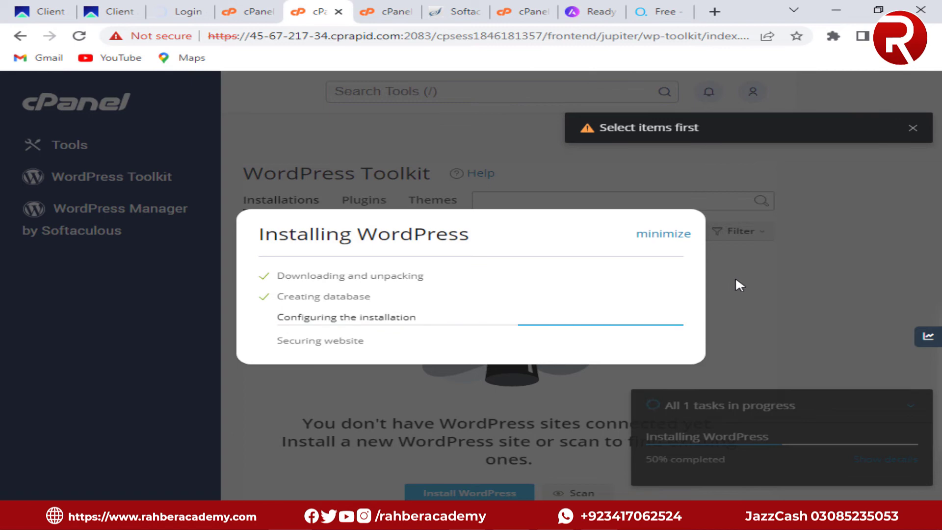
left_click(662, 234)
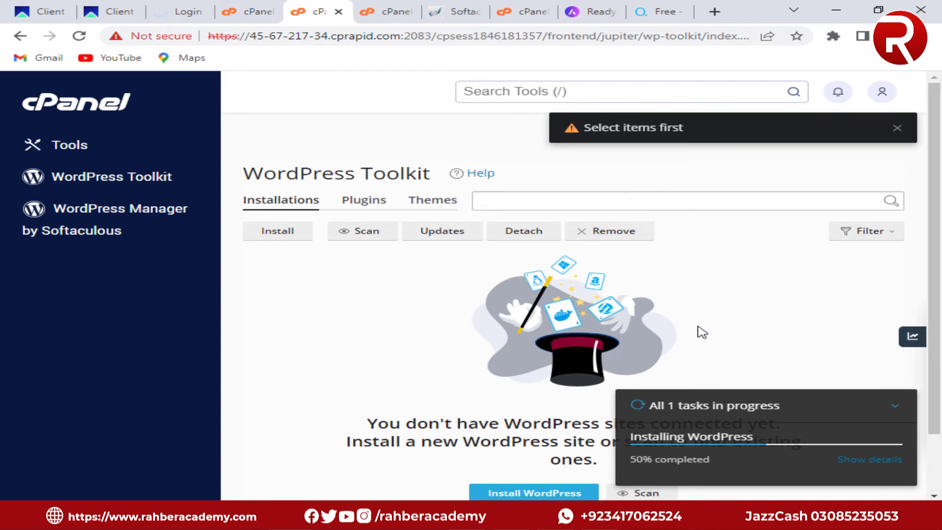
left_click(863, 460)
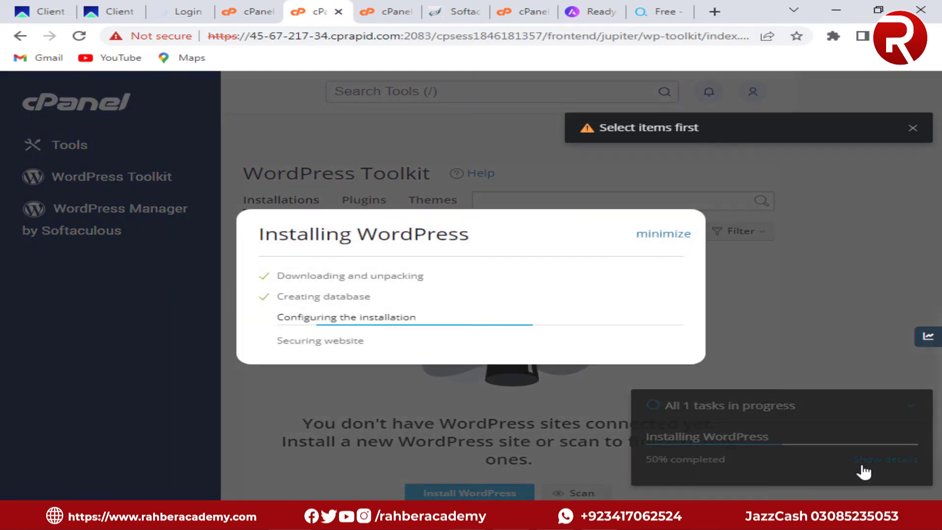
Switch to the hosting client area and reload the product details page for the mstlawyer.com hosting package
left_click(97, 7)
scroll(505, 316, "up", 10)
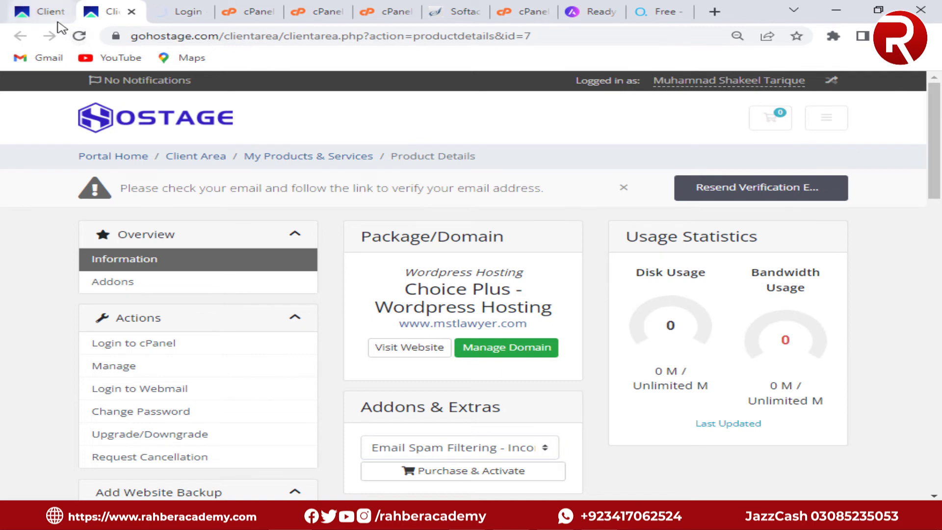
left_click(79, 35)
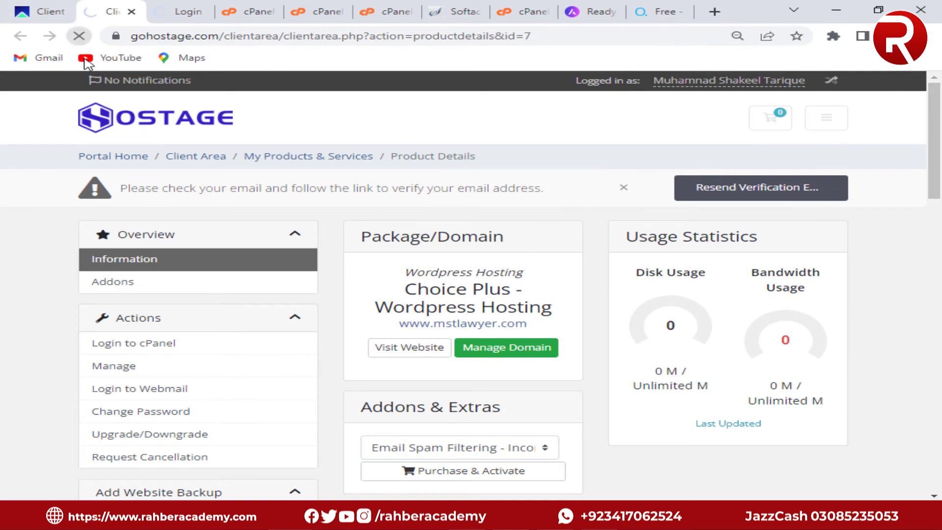
Load mstlawyer.com in a new browser tab
left_click(167, 7)
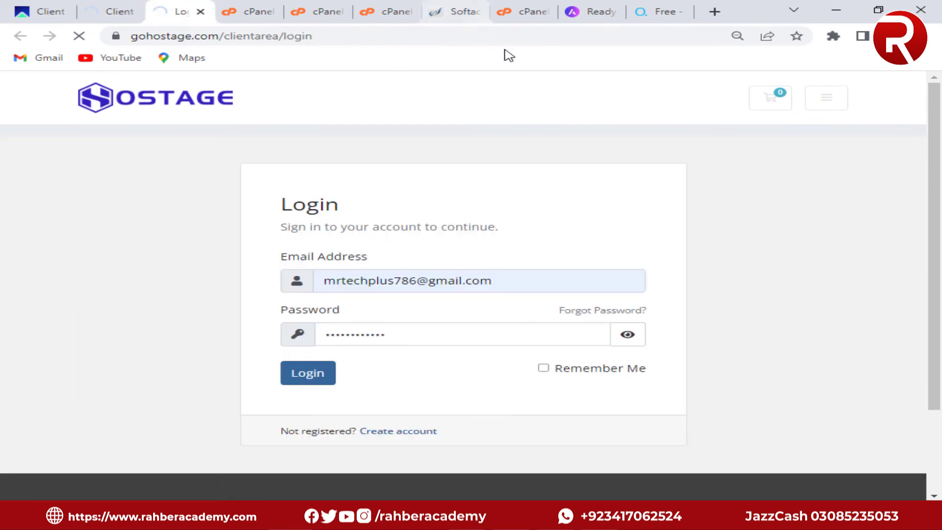
left_click(715, 11)
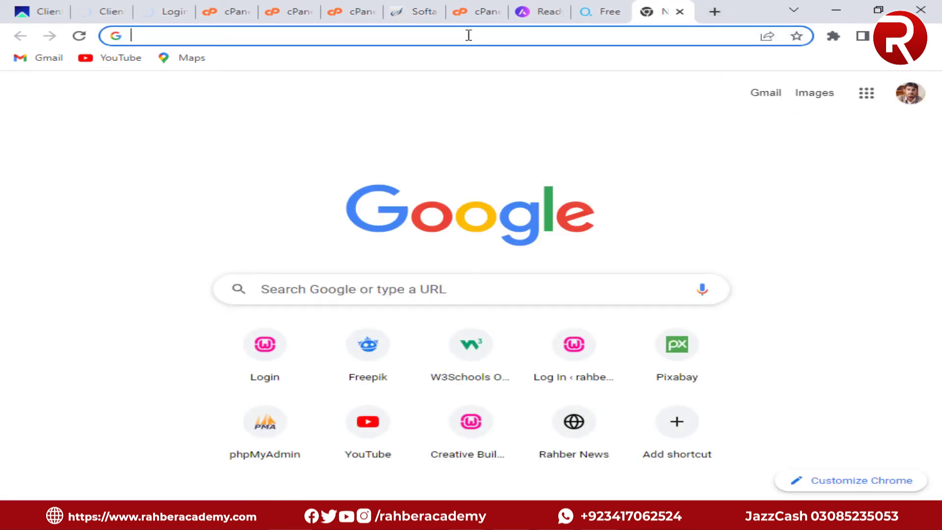
type("mstlawyer.com")
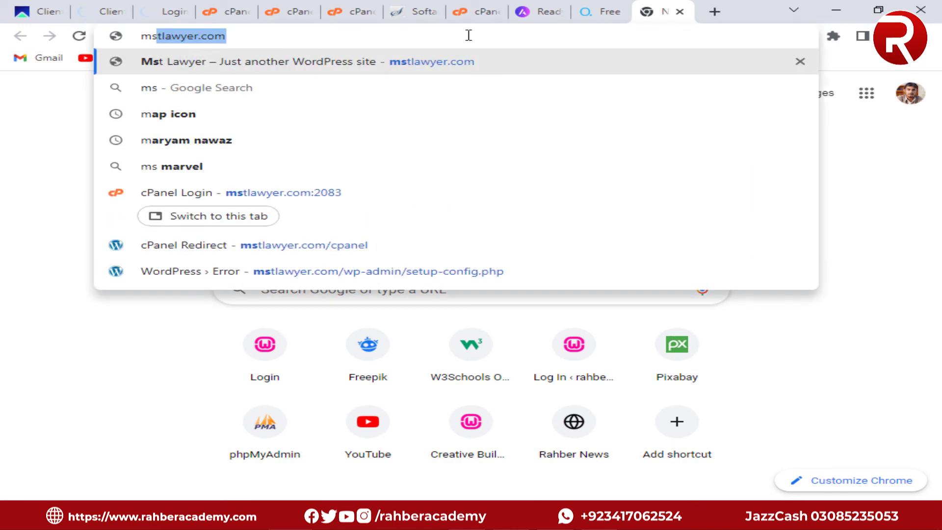
key("Return")
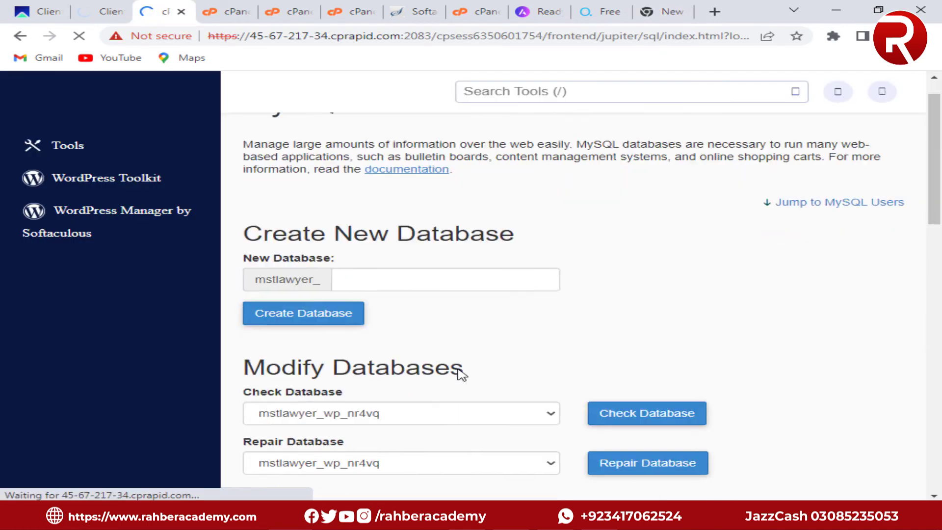
Examine the current databases, their privileged users and the MySQL users on cPanel's MySQL Databases page
scroll(458, 371, "down", 5)
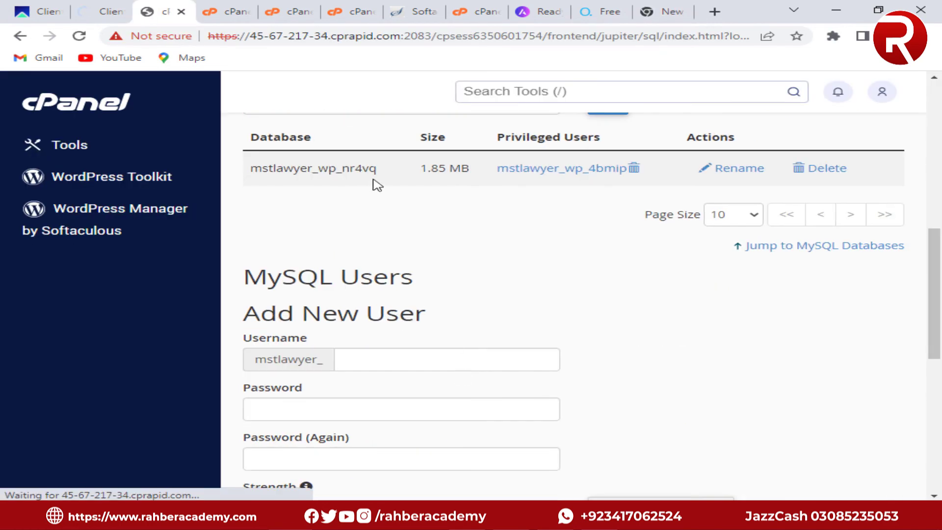
scroll(564, 311, "down", 4)
scroll(406, 418, "down", 4)
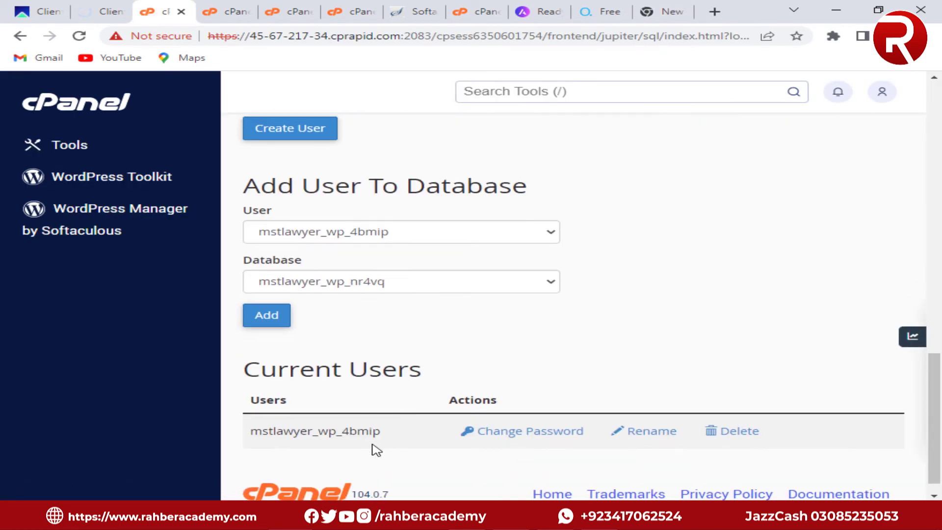
scroll(424, 439, "up", 10)
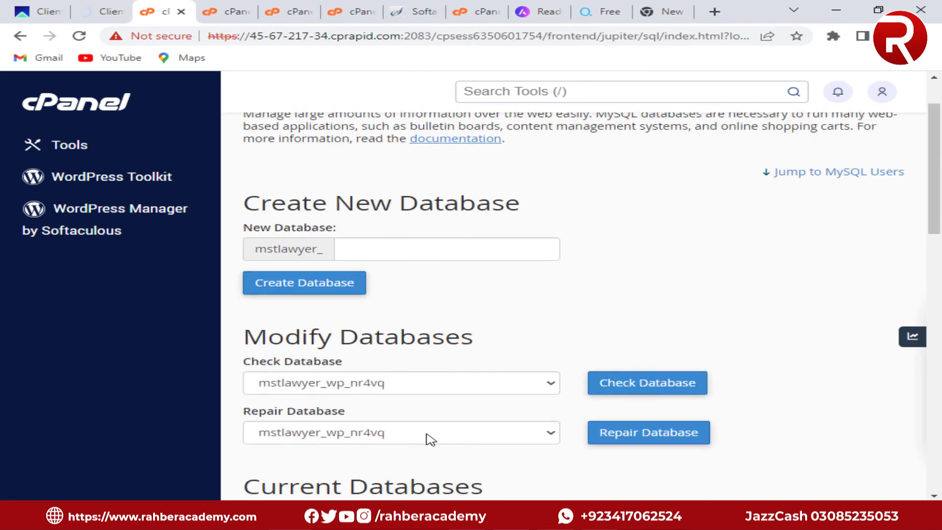
scroll(426, 434, "up", 2)
left_click(199, 3)
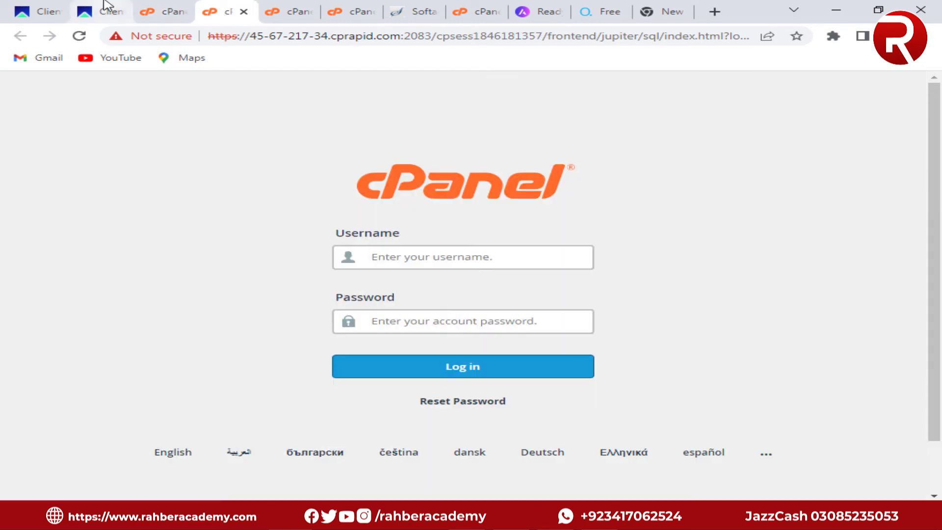
left_click(157, 12)
scroll(504, 341, "down", 5)
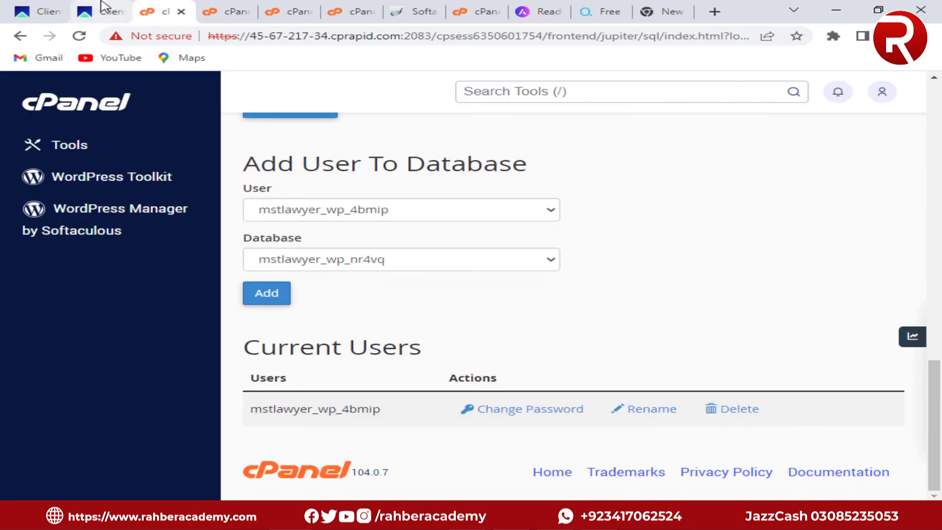
Check the progress of the running WordPress installation in WordPress Toolkit and the loading of mstlawyer.com
left_click(230, 8)
left_click(287, 11)
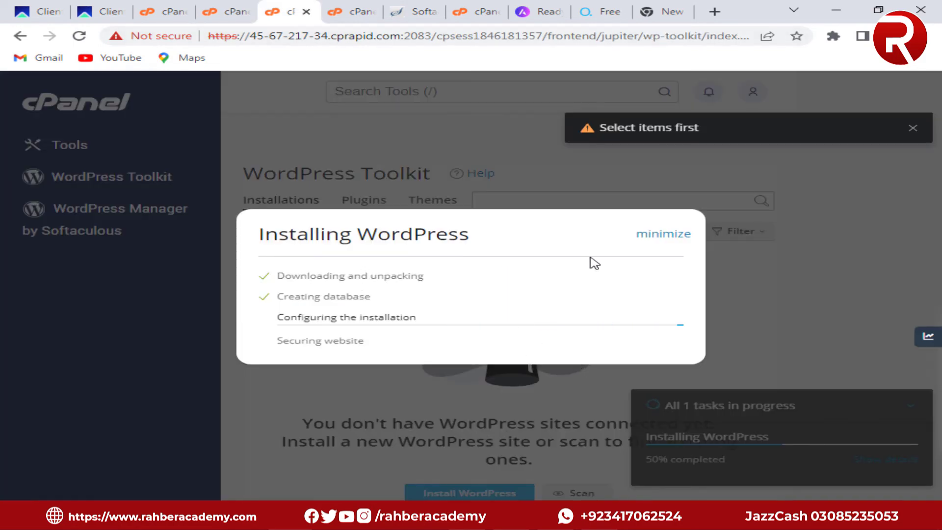
left_click(162, 10)
left_click(101, 6)
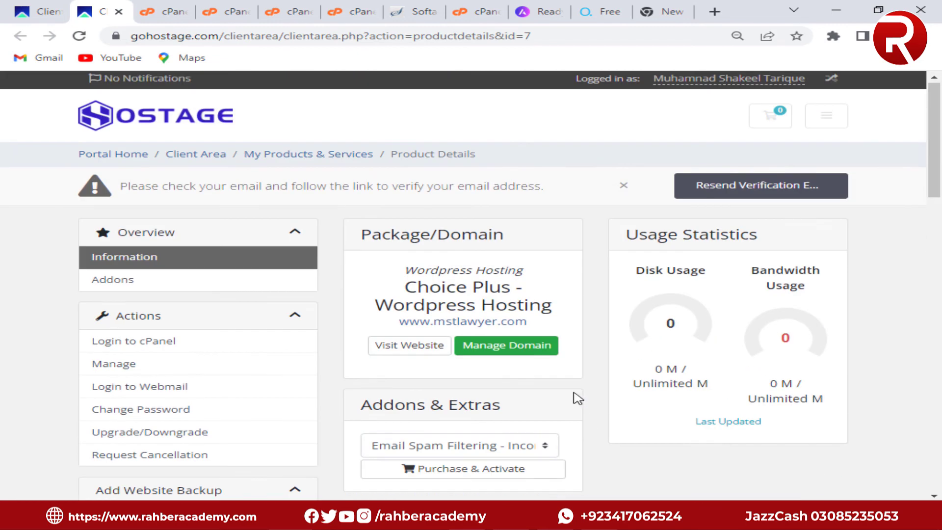
left_click(663, 10)
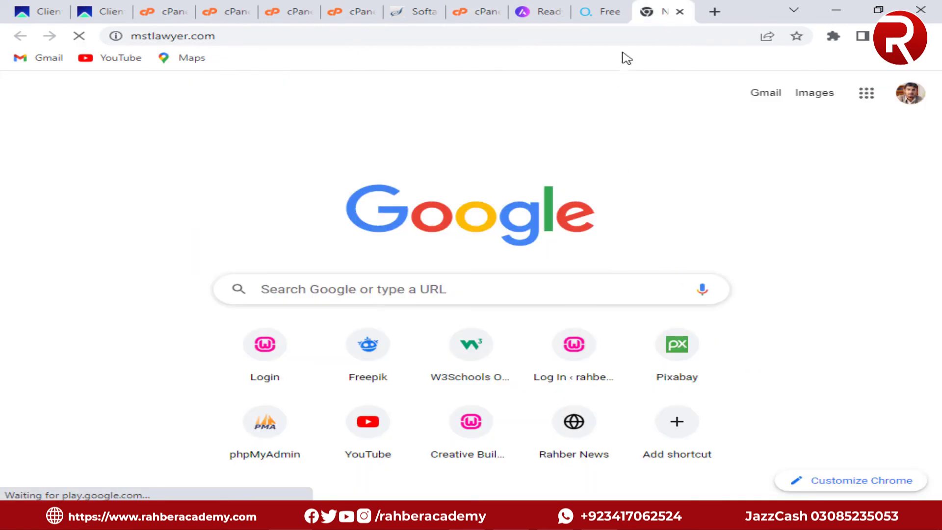
left_click(330, 42)
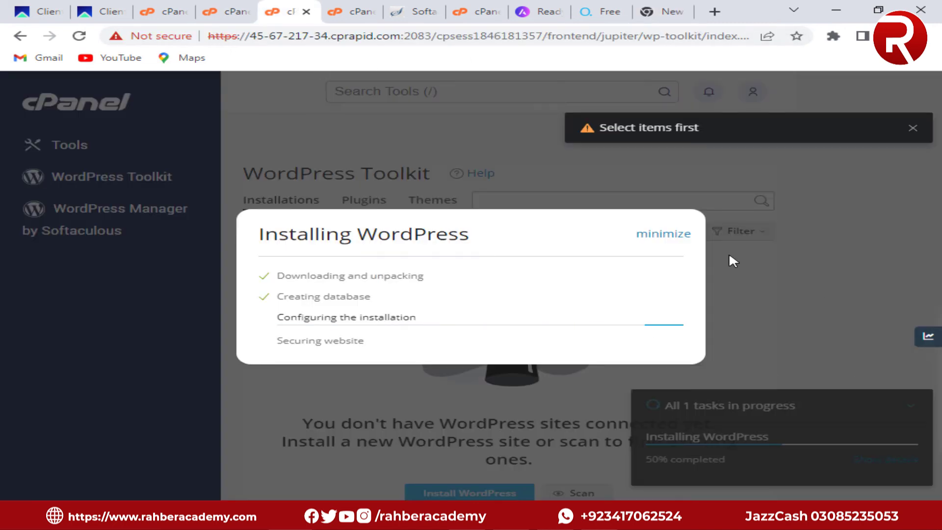
Minimize the installation progress window and reload the WordPress Toolkit page
left_click(687, 237)
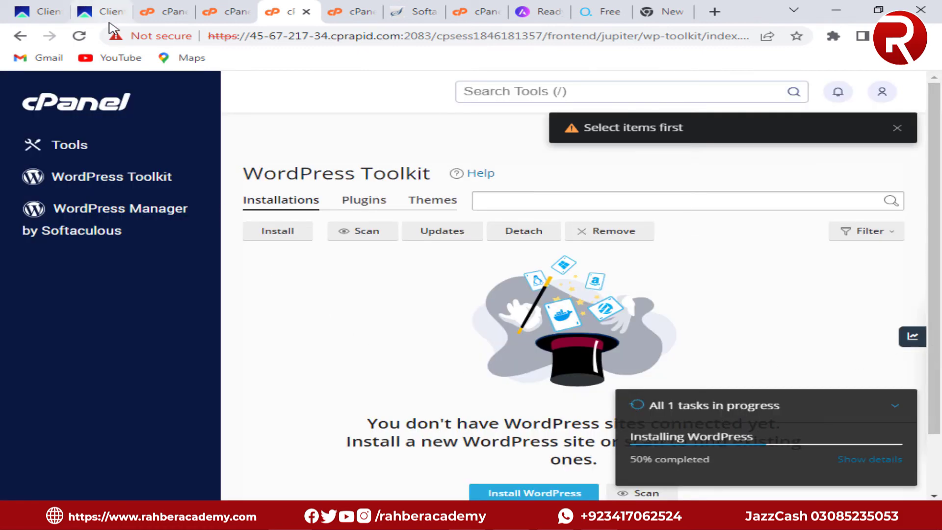
left_click(80, 36)
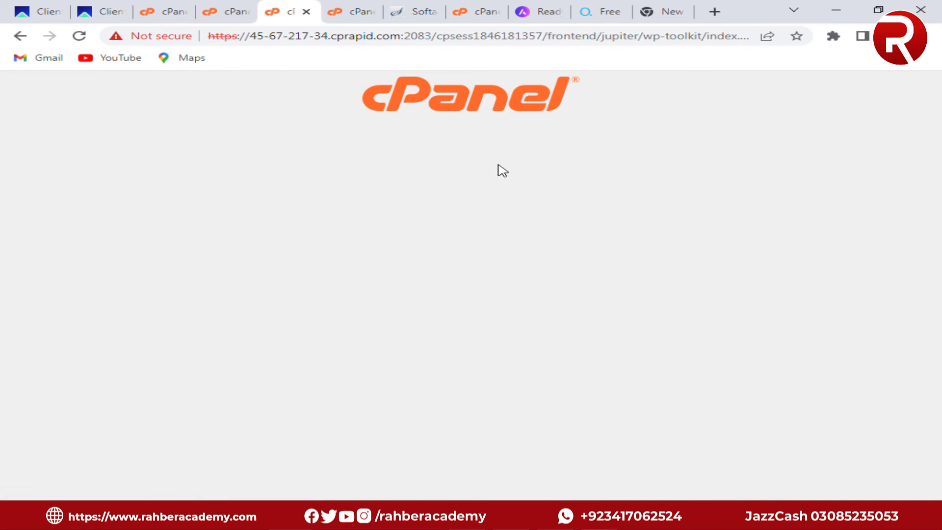
left_click(665, 14)
left_click(288, 10)
left_click(233, 8)
left_click(281, 10)
Open WordPress Toolkit in the logged-in cPanel session and check the loading mstlawyer.com page
left_click(161, 6)
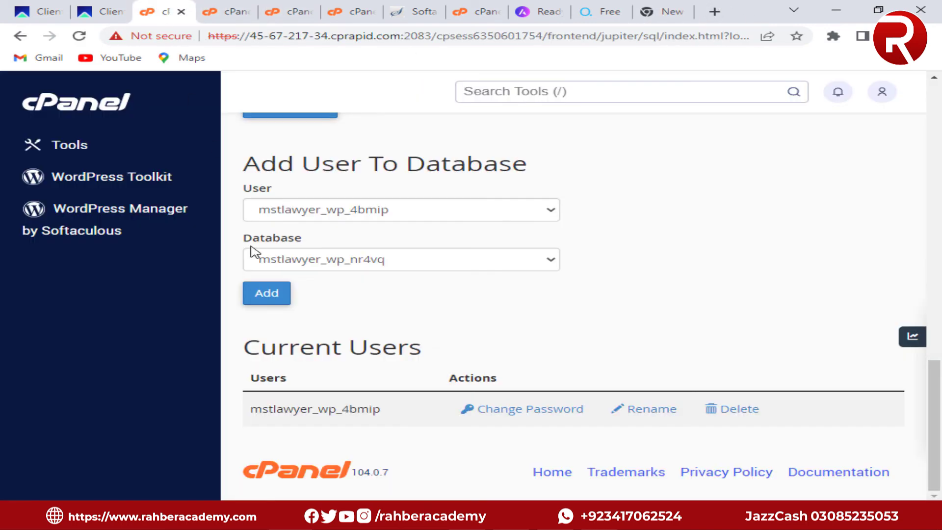
left_click(104, 183)
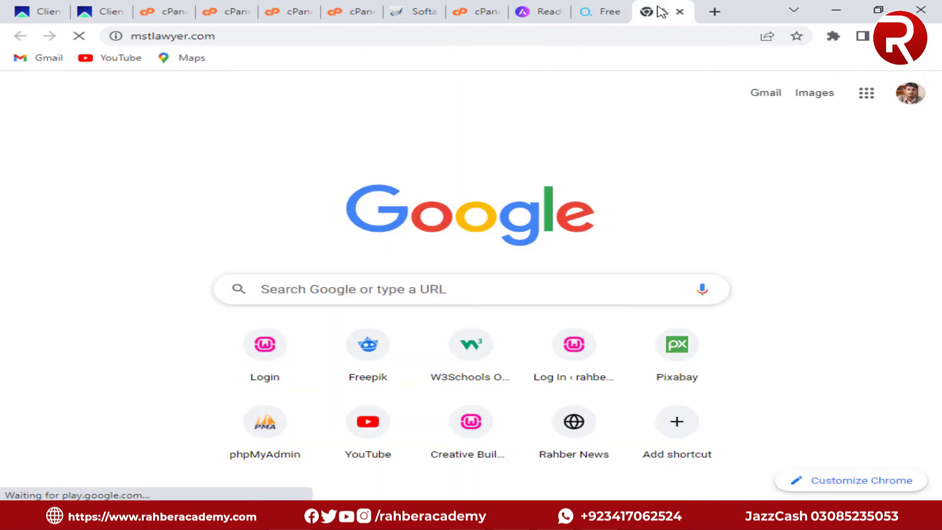
left_click(662, 12)
left_click(288, 42)
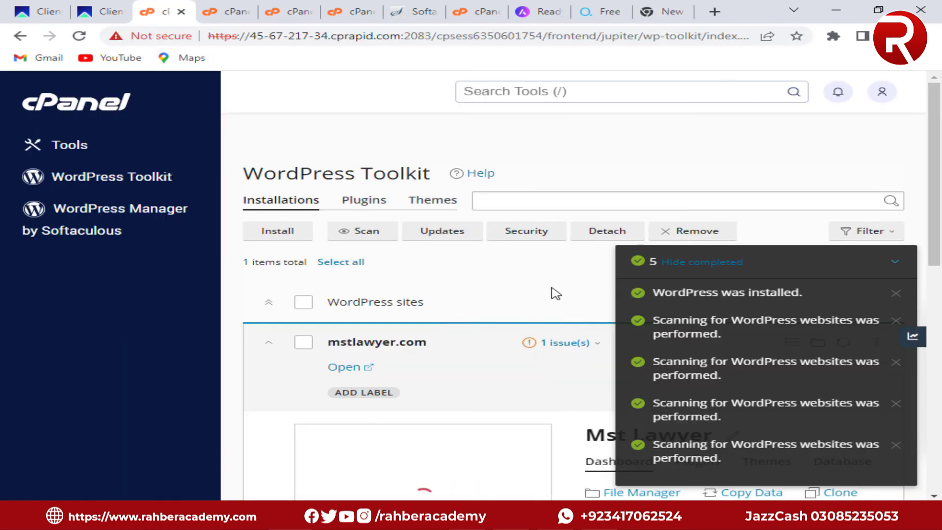
Review the status, tools and update settings of the mstlawyer.com installation, collapsing the completed-tasks list that covers them
scroll(552, 293, "down", 3)
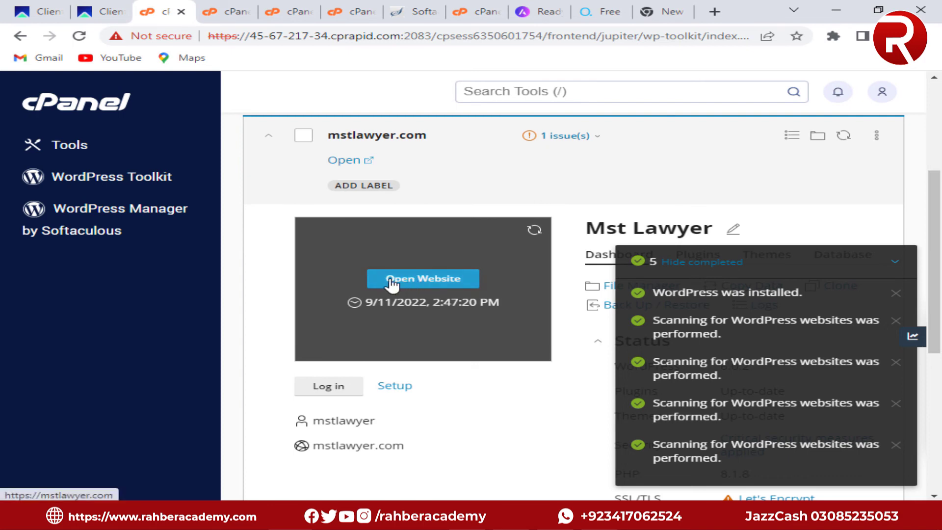
scroll(488, 394, "down", 5)
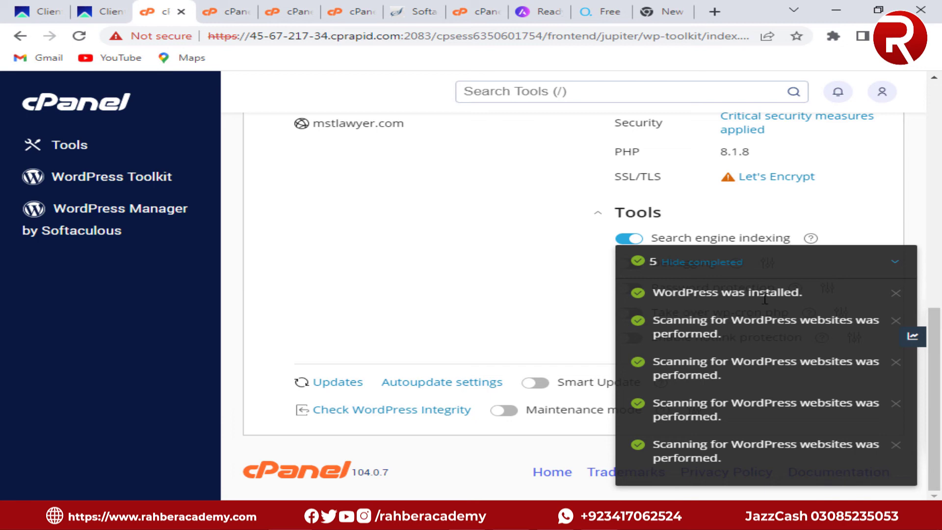
left_click(896, 264)
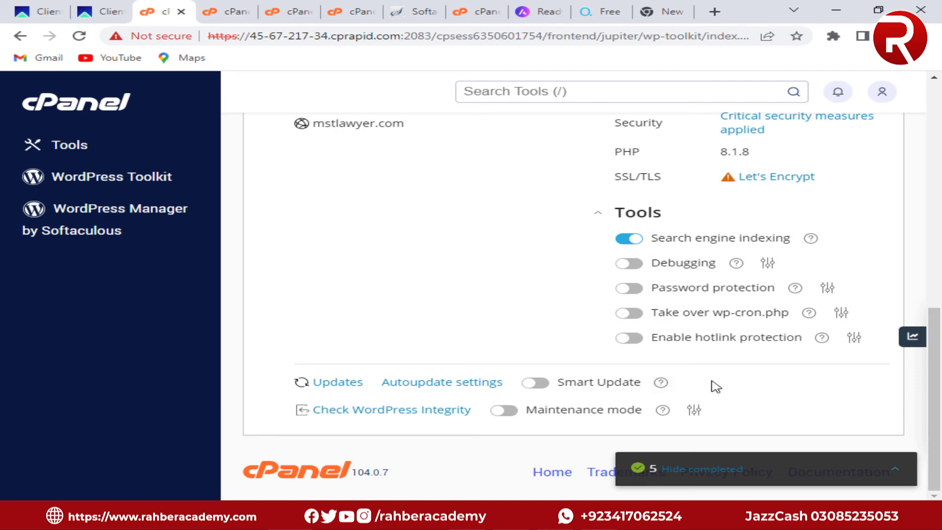
scroll(716, 387, "up", 7)
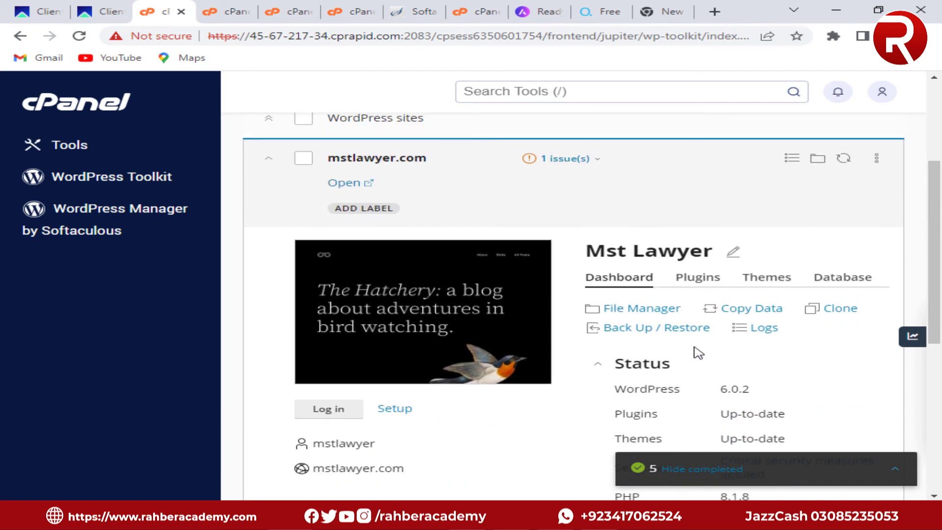
scroll(579, 330, "up", 2)
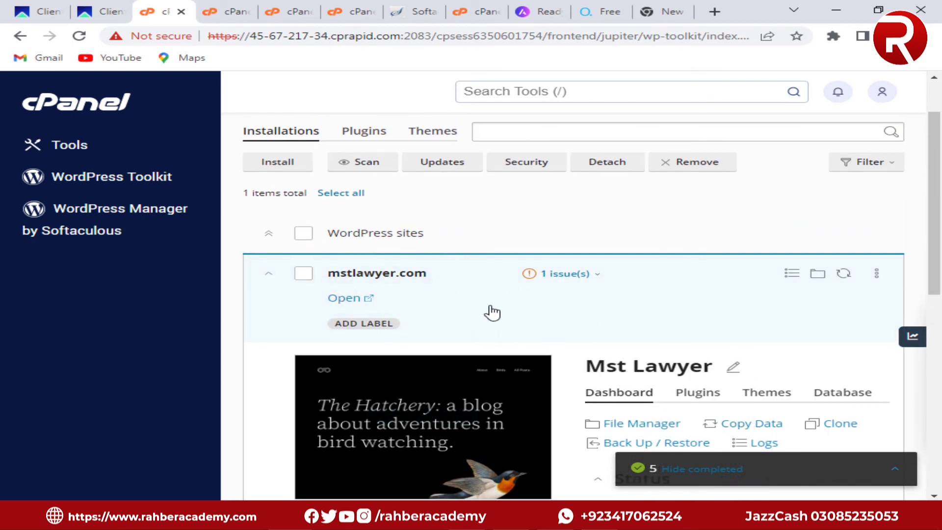
Look through the mstlawyer.com front page from header to footer
left_click(668, 7)
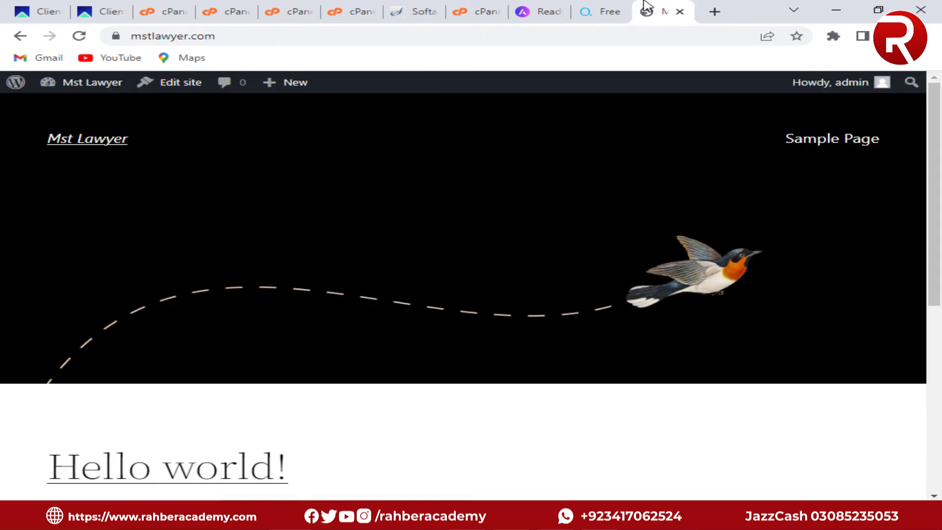
scroll(429, 407, "down", 6)
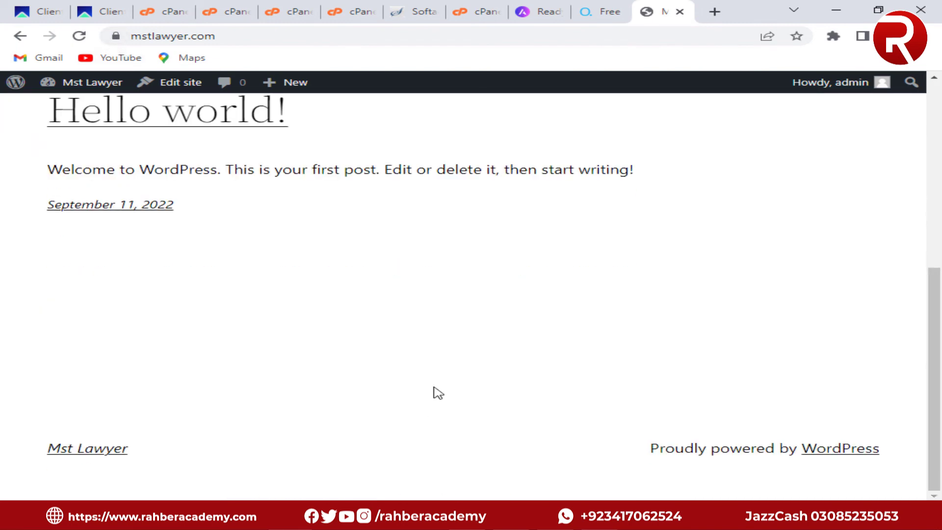
scroll(378, 335, "up", 6)
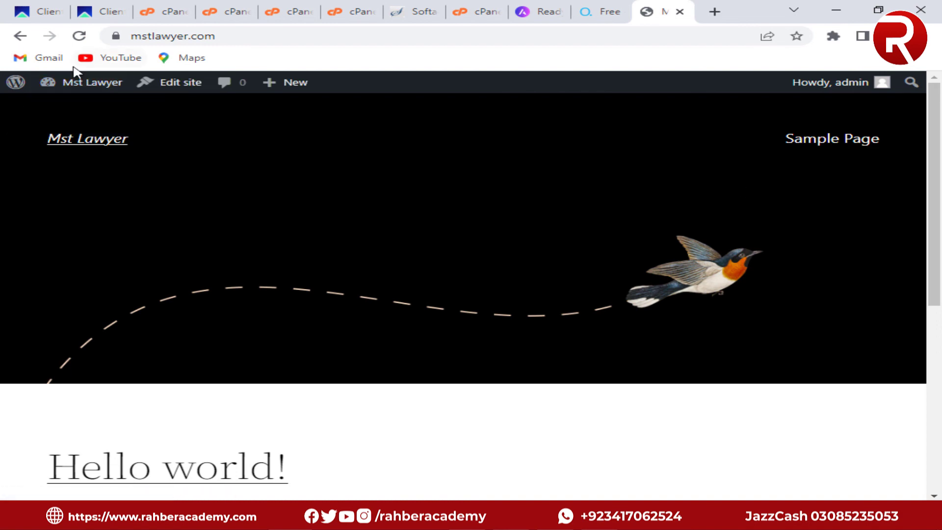
Open the WordPress admin dashboard of mstlawyer.com from its front page, viewing cPanel's Domains page while it loads
mouse_move(80, 87)
left_click(81, 113)
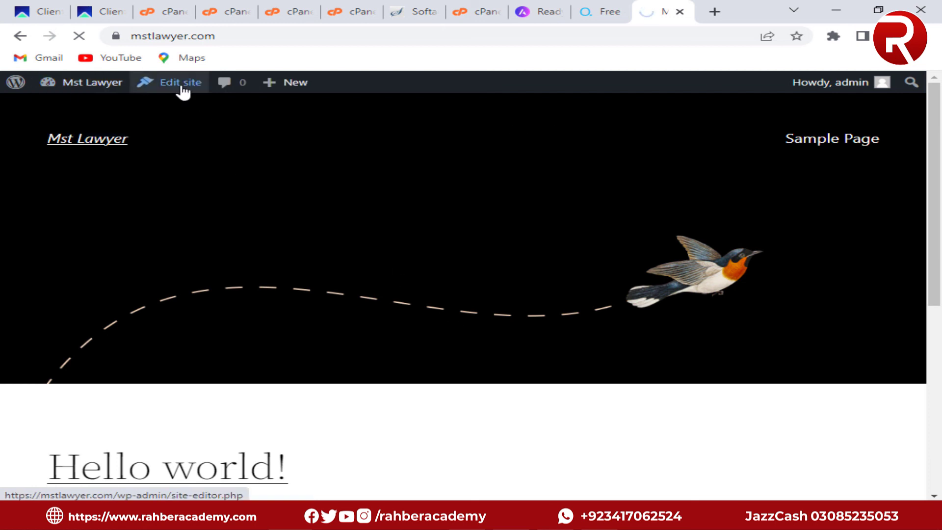
left_click(163, 11)
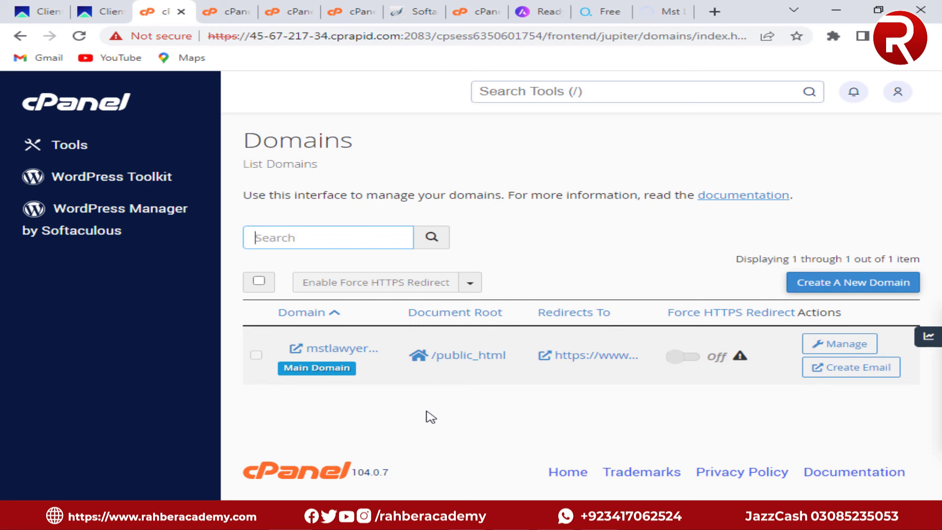
left_click(661, 12)
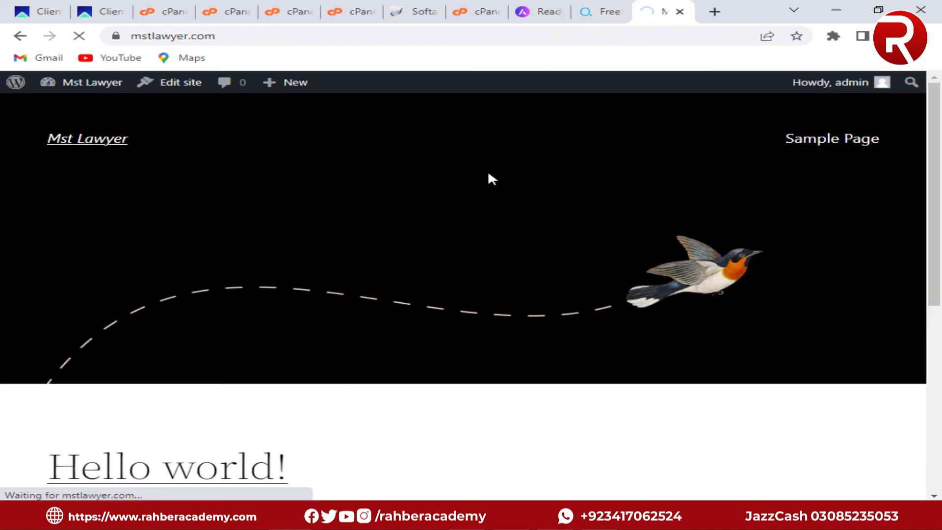
scroll(488, 172, "down", 10)
scroll(484, 301, "up", 10)
left_click(64, 80)
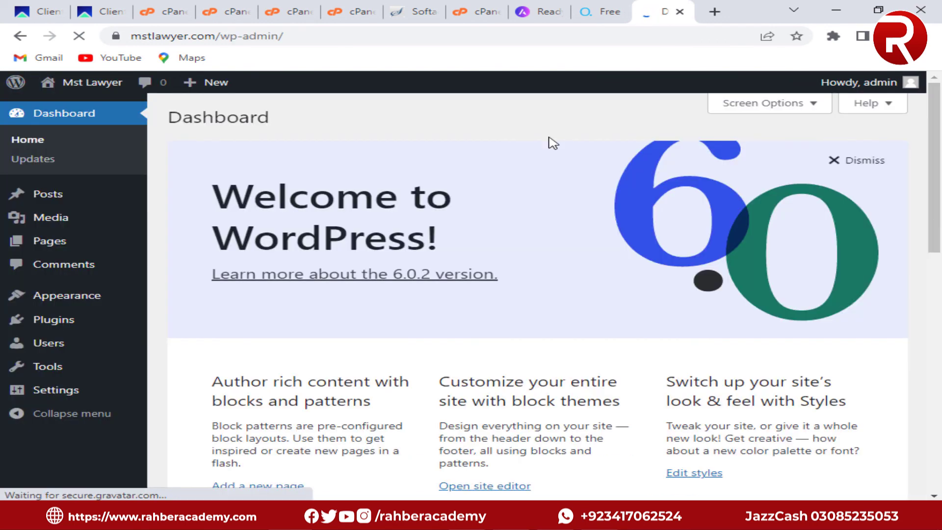
Examine the WordPress admin dashboard and its mstlawyer.com/wp-admin/ address
scroll(546, 227, "down", 10)
scroll(548, 226, "up", 10)
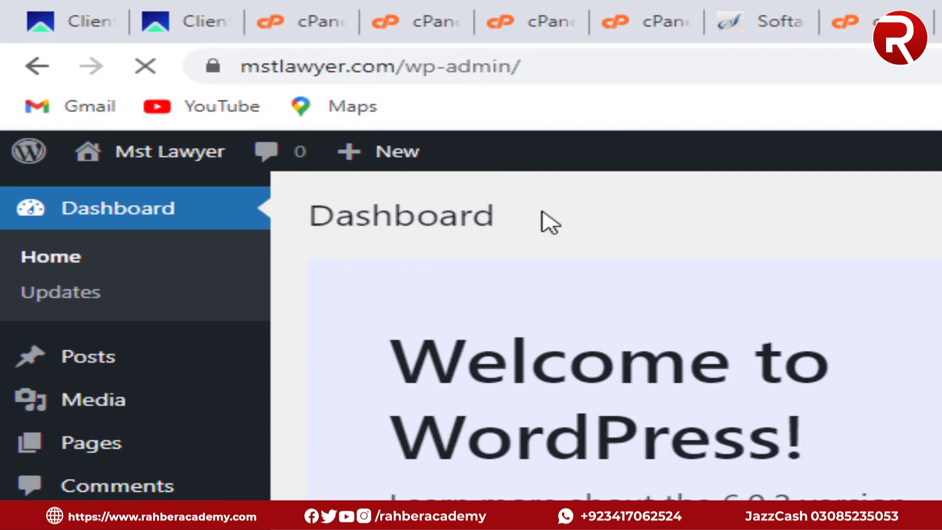
left_click(581, 63)
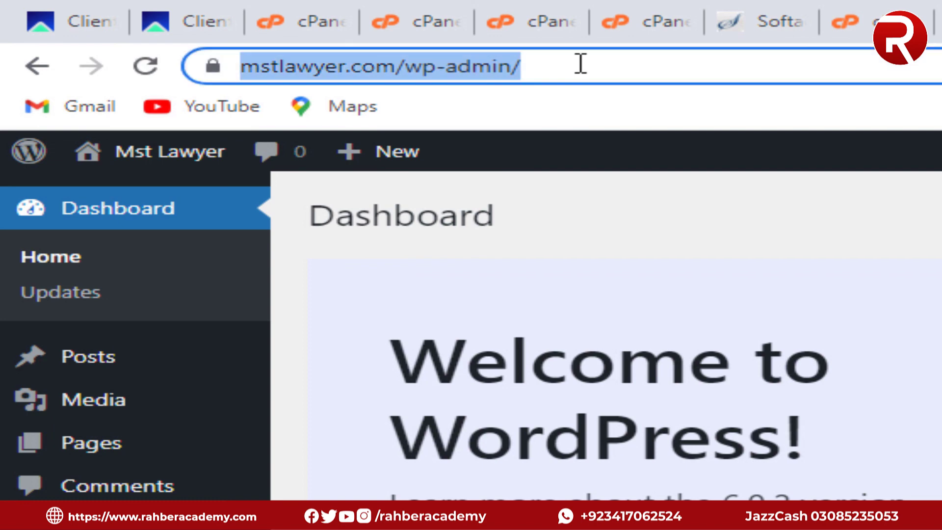
left_click(677, 192)
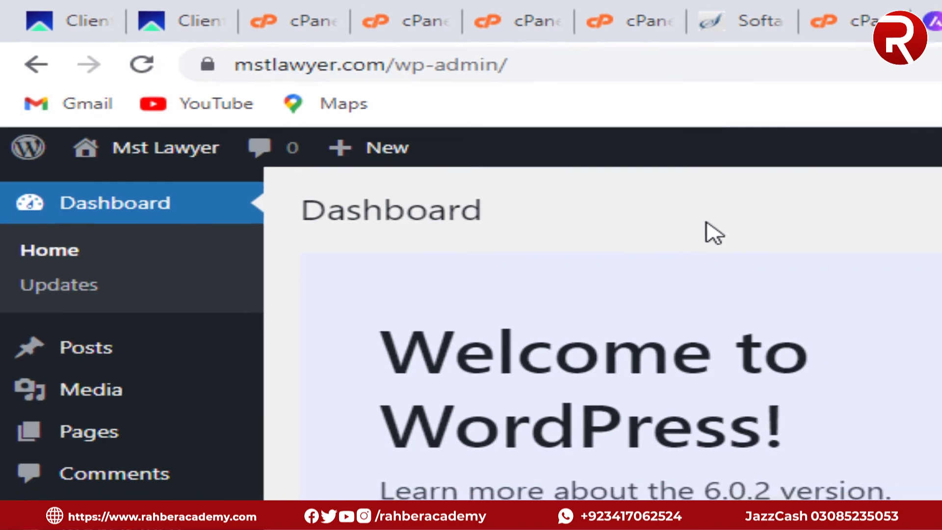